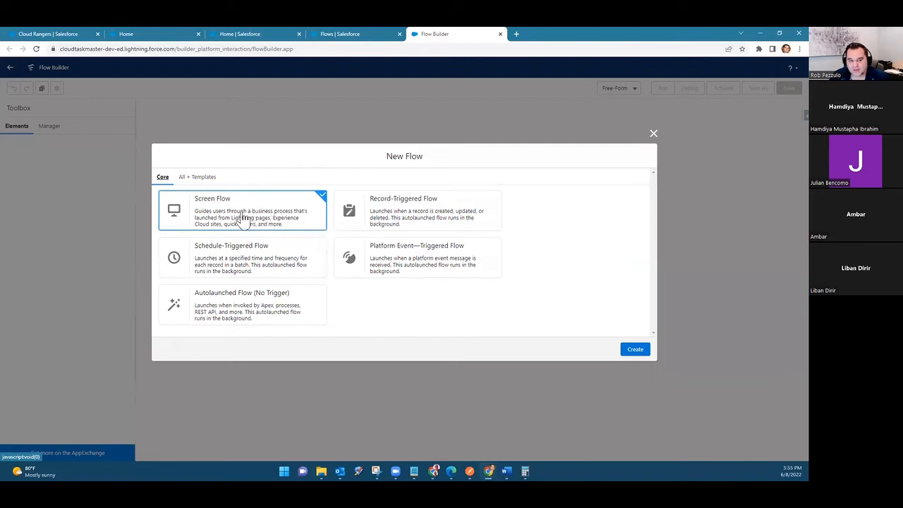
# Step: Create a Screen Flow and add a Screen element labelled Welcome directly after the start
pyautogui.click(635, 352)
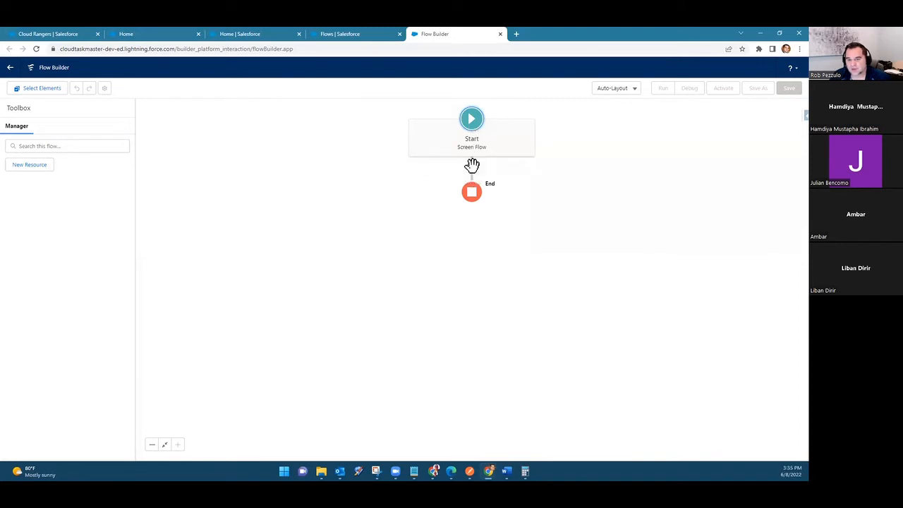
pyautogui.click(471, 166)
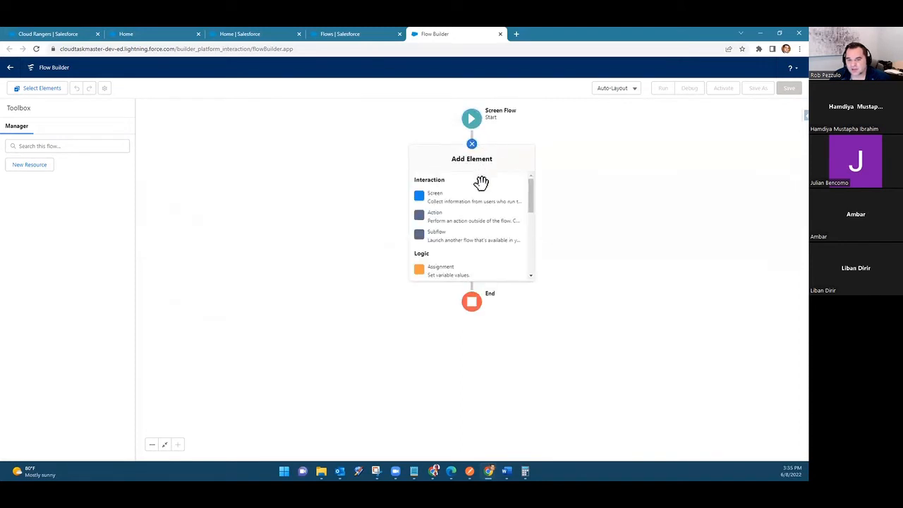
pyautogui.click(455, 200)
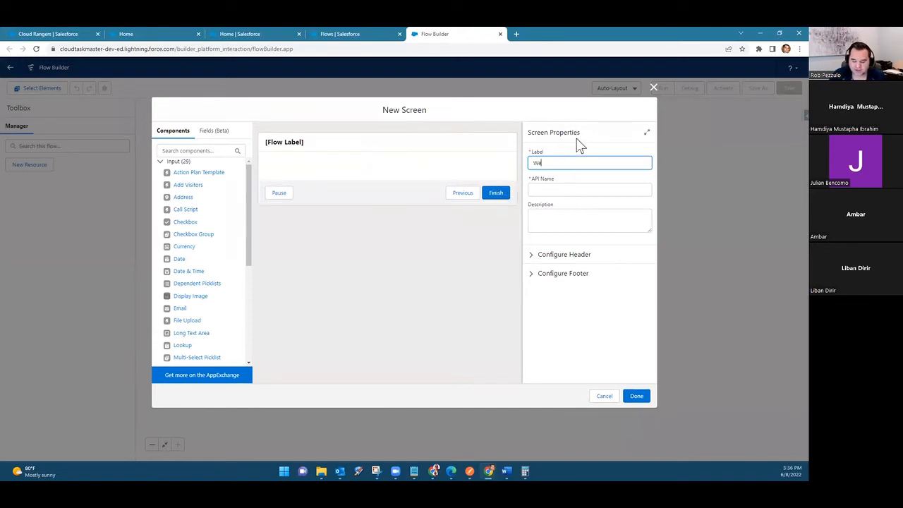
pyautogui.press('Tab')
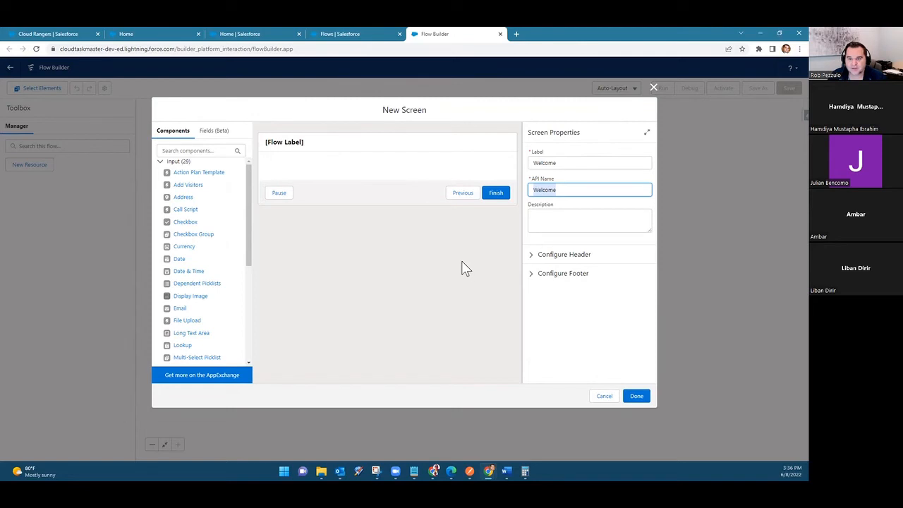
pyautogui.click(393, 334)
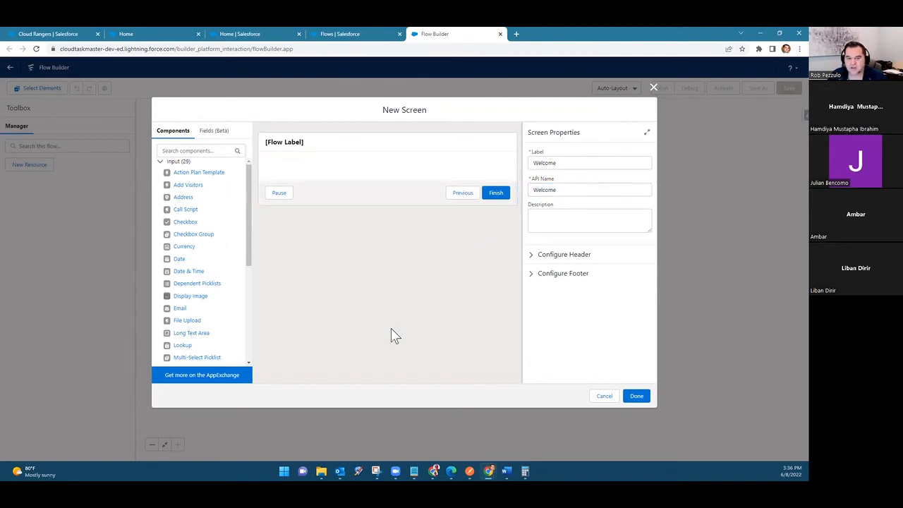
pyautogui.click(638, 398)
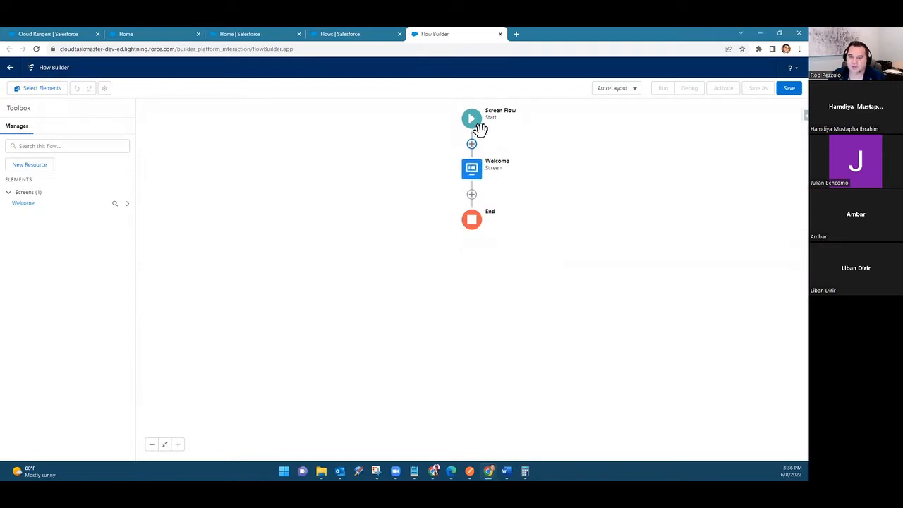
# Step: Open the Welcome screen element for editing and bring the text input components into reach
pyautogui.click(477, 175)
pyautogui.click(477, 248)
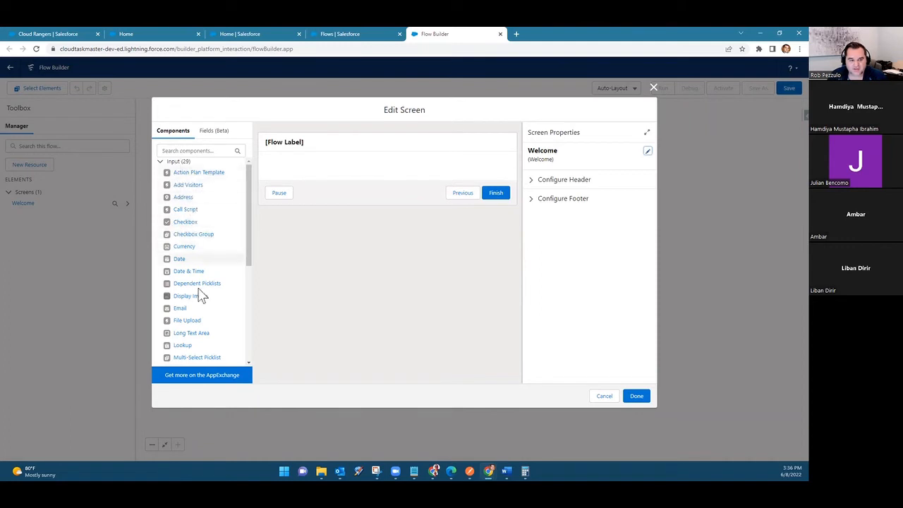
pyautogui.scroll(-2, 200, 295)
pyautogui.scroll(-1, 200, 297)
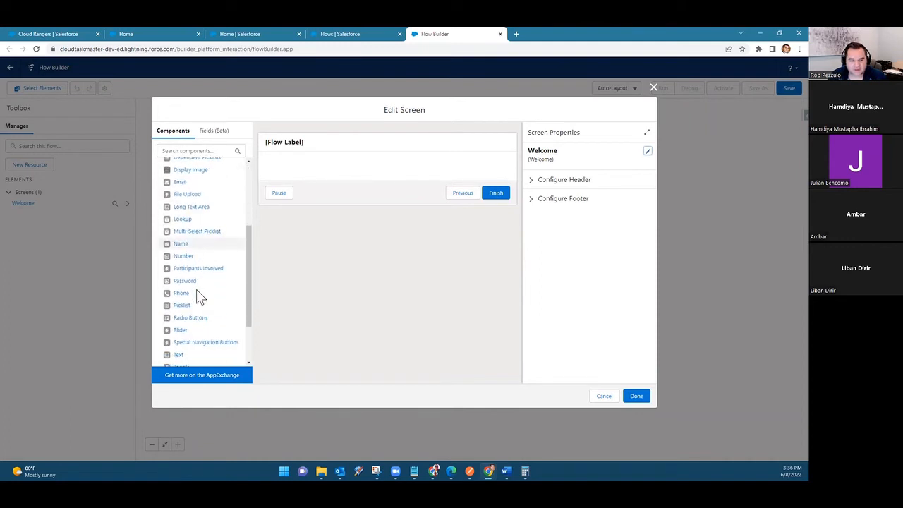
pyautogui.moveTo(181, 248); pyautogui.dragTo(379, 175)
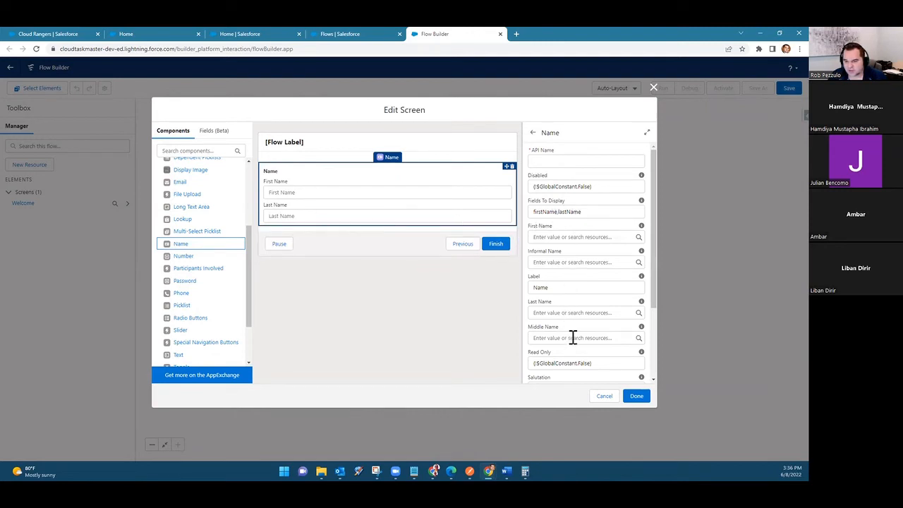
pyautogui.scroll(-3, 573, 337)
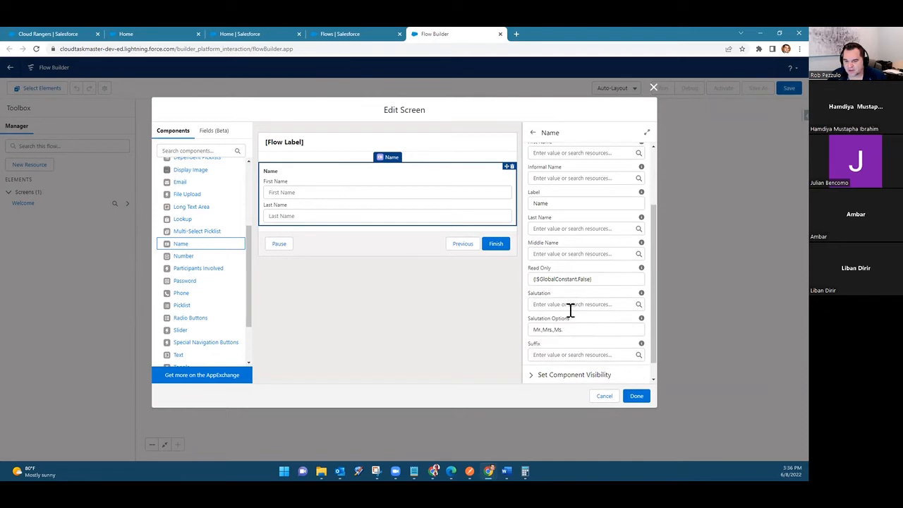
pyautogui.scroll(-1, 573, 337)
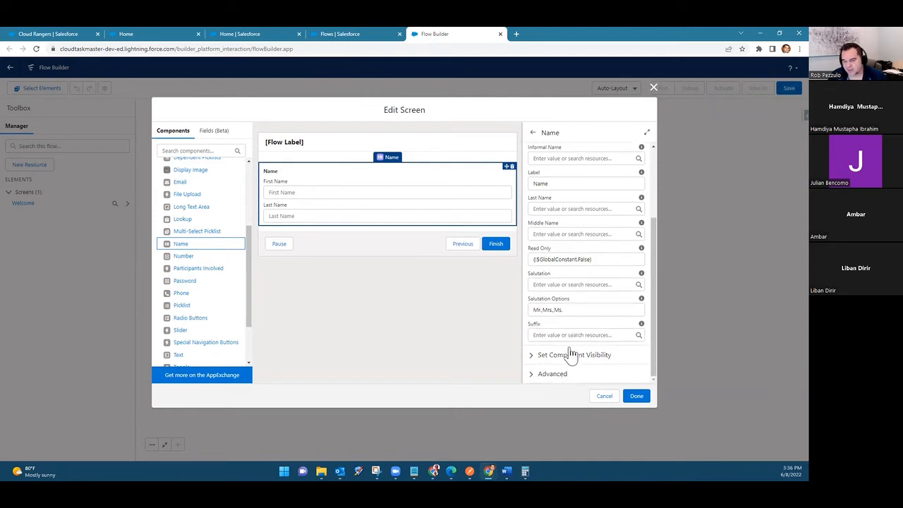
pyautogui.scroll(3, 611, 307)
pyautogui.scroll(1, 610, 308)
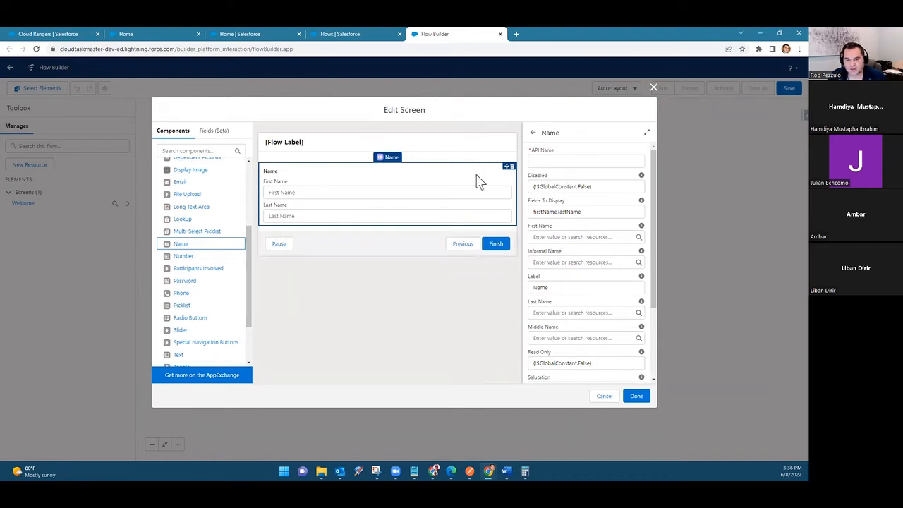
pyautogui.click(510, 167)
pyautogui.click(471, 277)
# Step: Add a Text component labelled First Name to the Welcome screen and make it required
pyautogui.moveTo(198, 356); pyautogui.dragTo(332, 175)
pyautogui.click(561, 164)
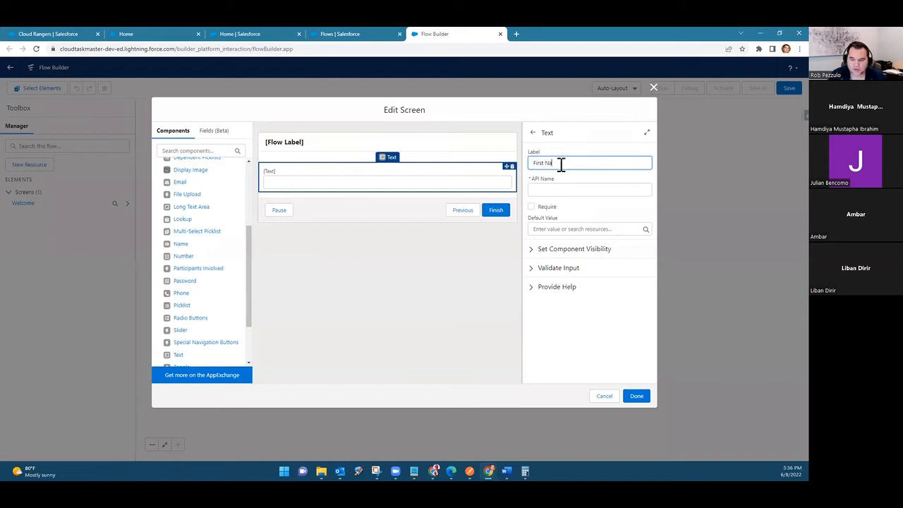
pyautogui.click(553, 207)
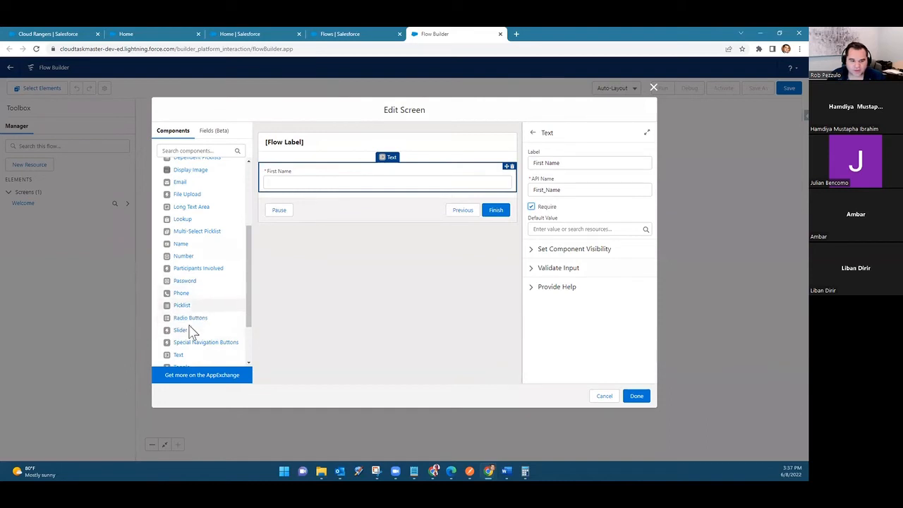
# Step: Add a required Text component labelled Last Name below the First Name field
pyautogui.moveTo(185, 356); pyautogui.dragTo(363, 211)
pyautogui.click(543, 162)
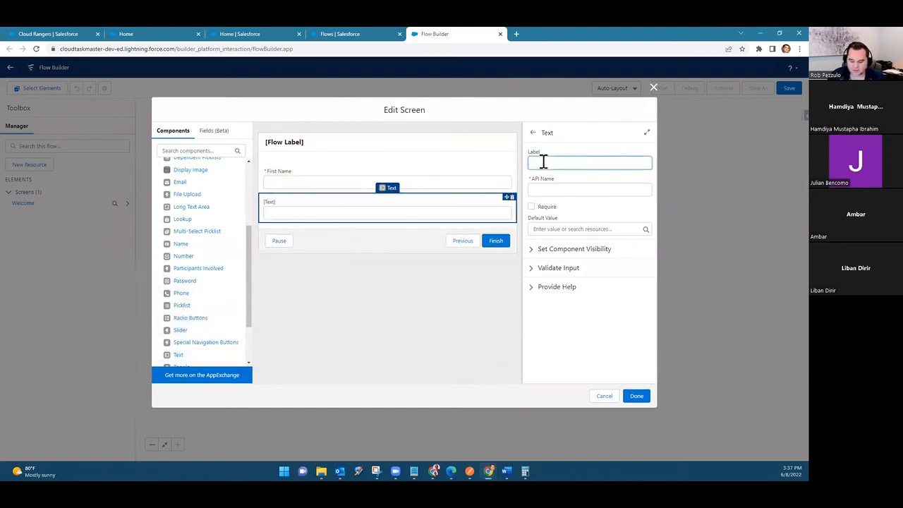
pyautogui.click(563, 190)
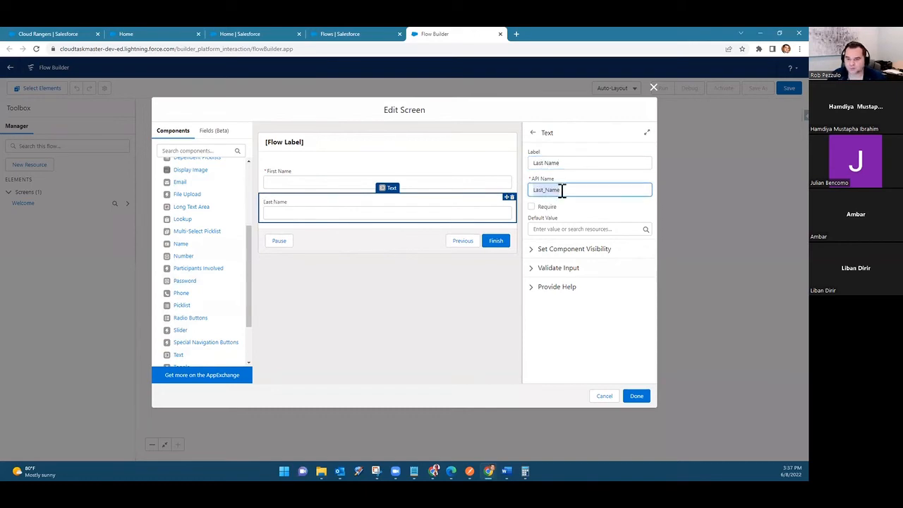
pyautogui.click(551, 207)
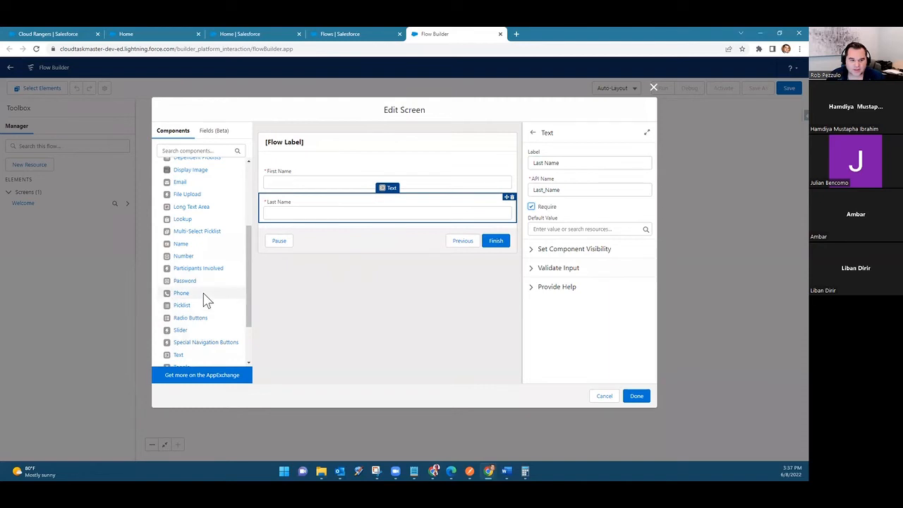
# Step: Add an Email component below the Last Name field and set its Required value to $GlobalConstant.True
pyautogui.scroll(2, 201, 282)
pyautogui.moveTo(182, 226); pyautogui.dragTo(323, 215)
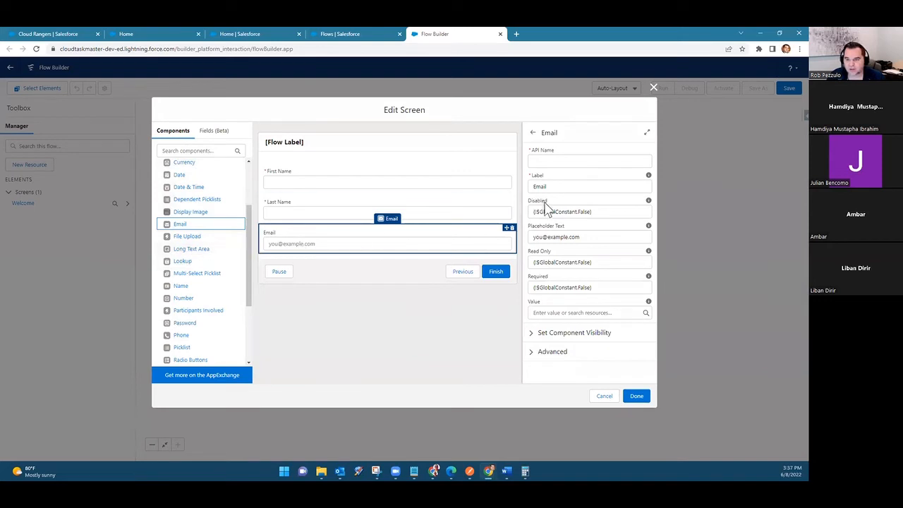
pyautogui.click(610, 287)
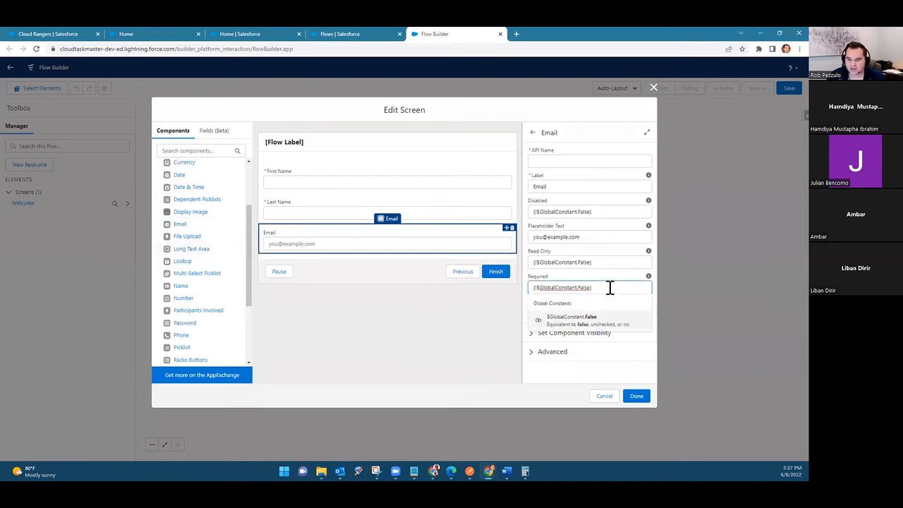
pyautogui.hotkey('ctrl', 'a')
pyautogui.write('true')
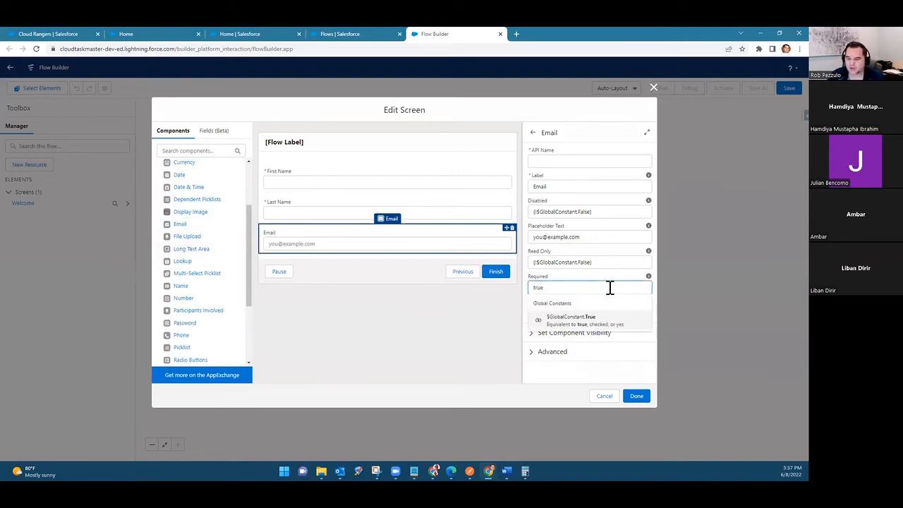
pyautogui.click(558, 385)
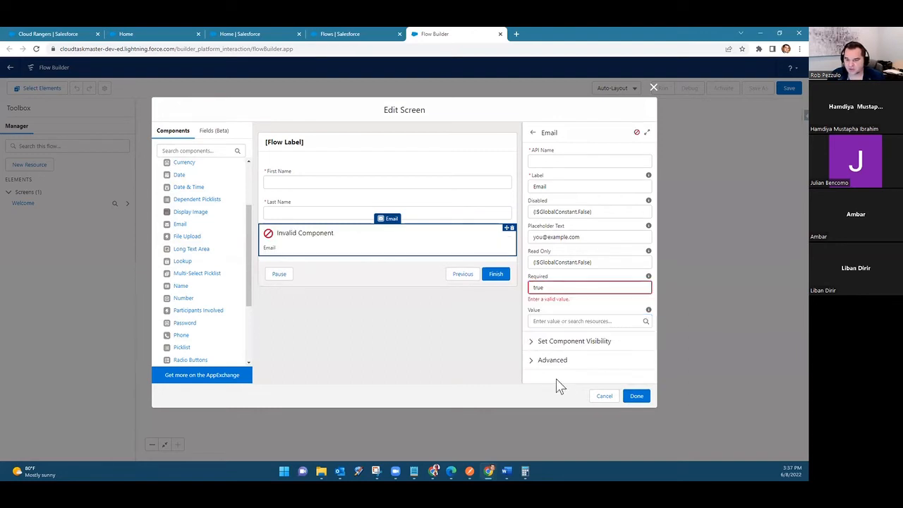
pyautogui.click(551, 284)
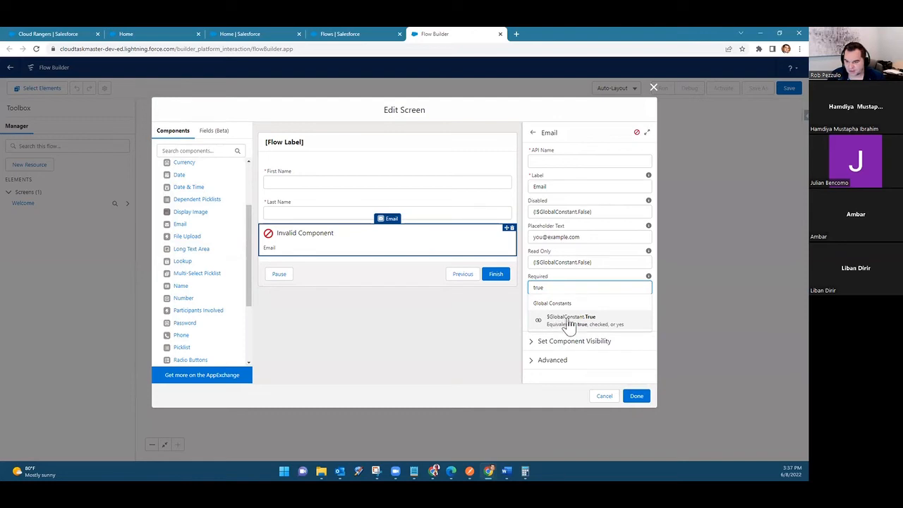
pyautogui.click(592, 320)
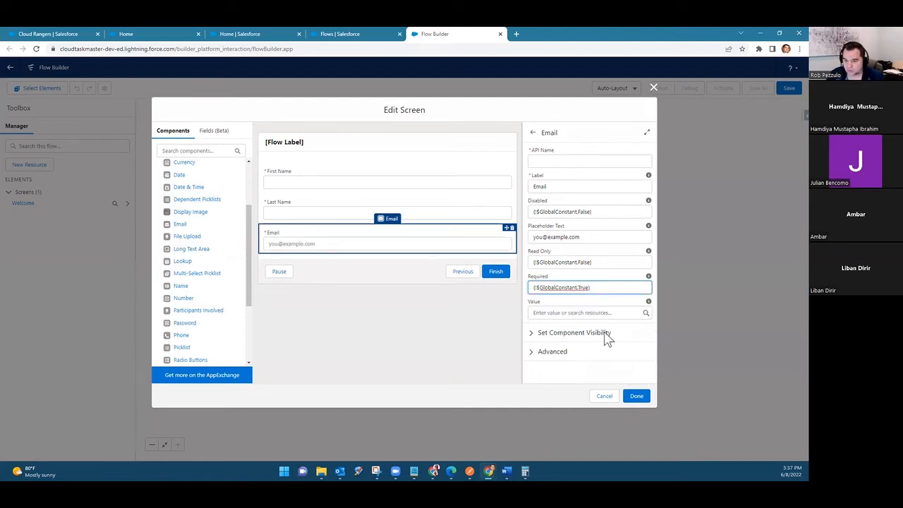
pyautogui.click(555, 383)
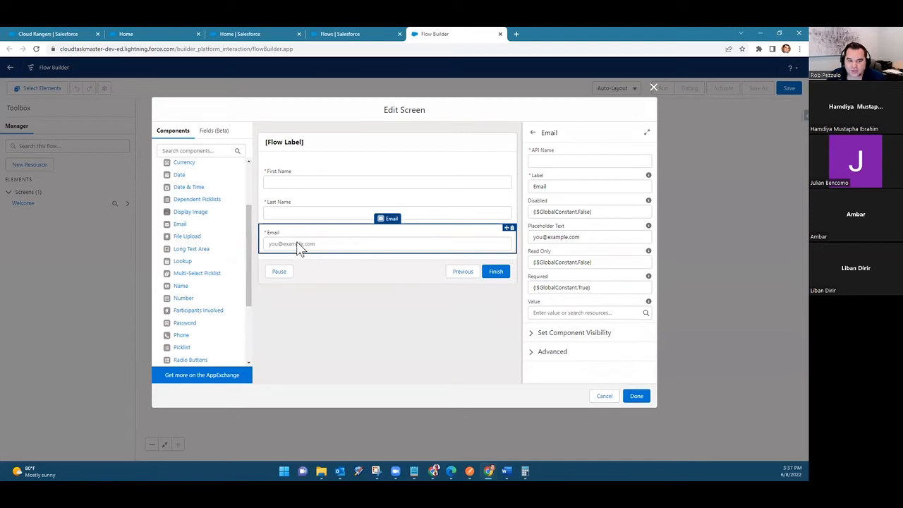
# Step: Add a required Text component labelled Case Subject below the Email field
pyautogui.scroll(-1, 218, 292)
pyautogui.moveTo(177, 354); pyautogui.dragTo(332, 249)
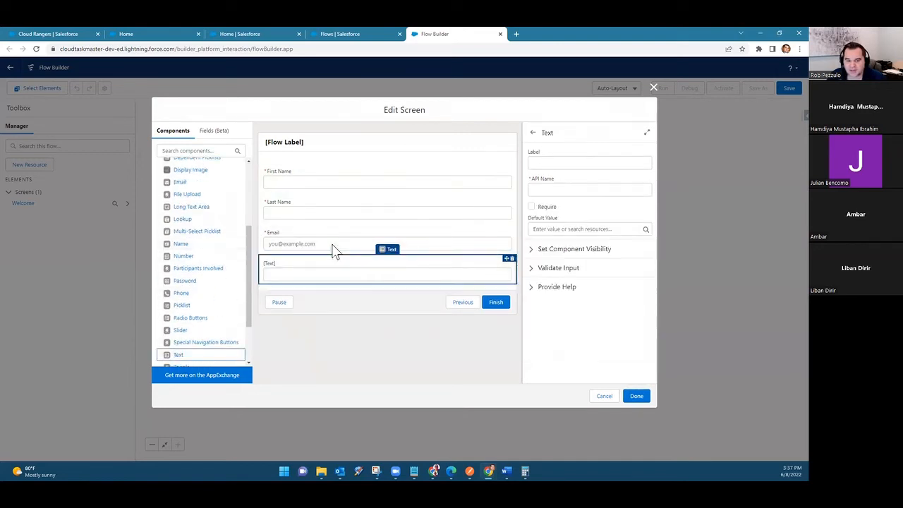
pyautogui.click(577, 165)
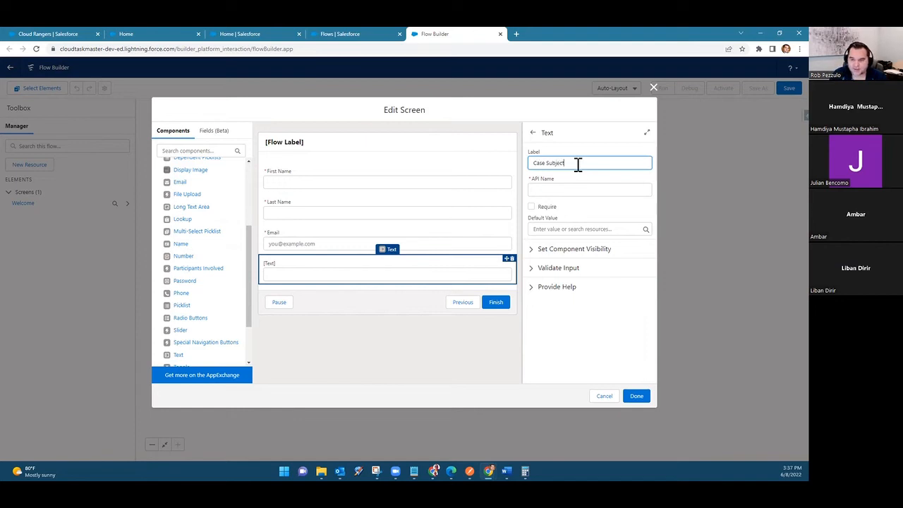
pyautogui.click(548, 211)
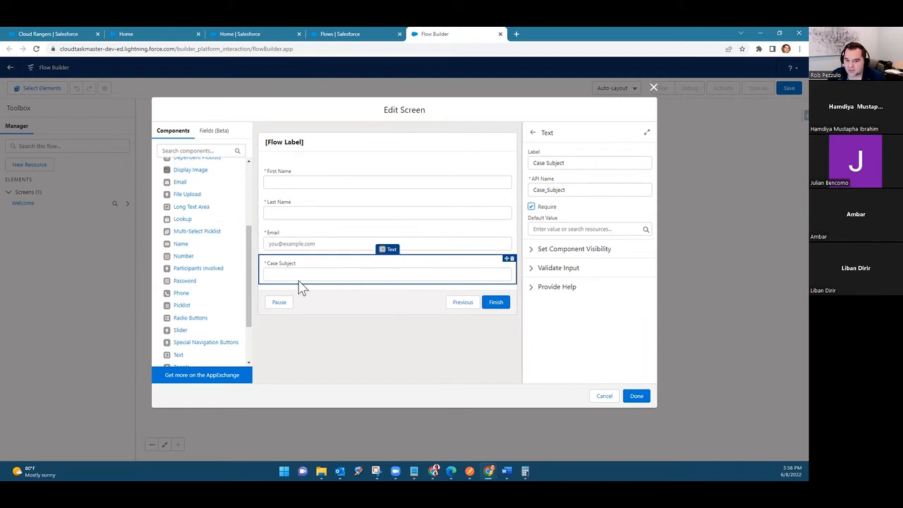
# Step: Add a required Long Text Area labelled Case Description below the Case Subject field
pyautogui.scroll(-2, 189, 282)
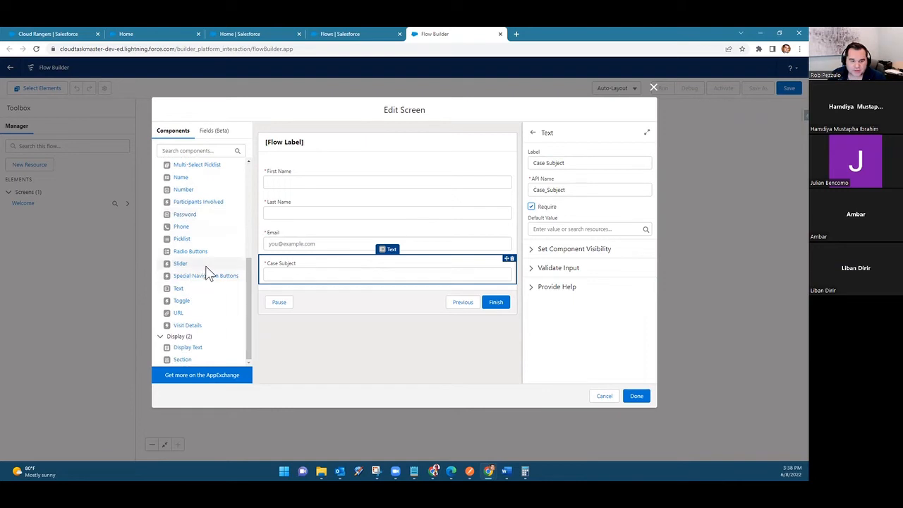
pyautogui.scroll(1, 208, 273)
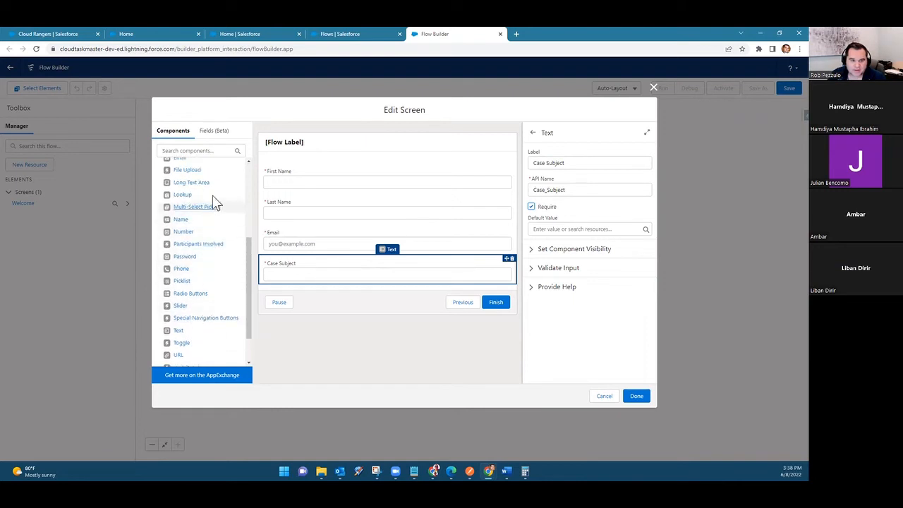
pyautogui.moveTo(200, 185); pyautogui.dragTo(374, 280)
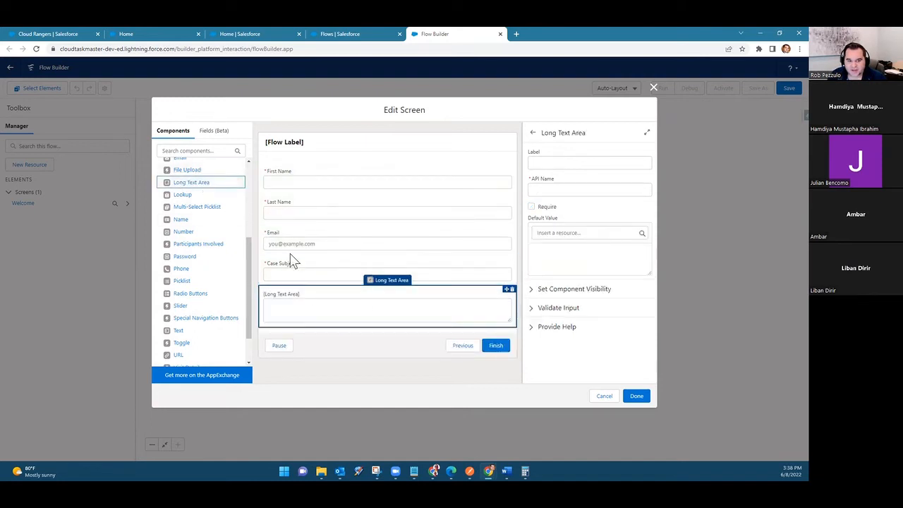
pyautogui.click(554, 208)
pyautogui.click(556, 163)
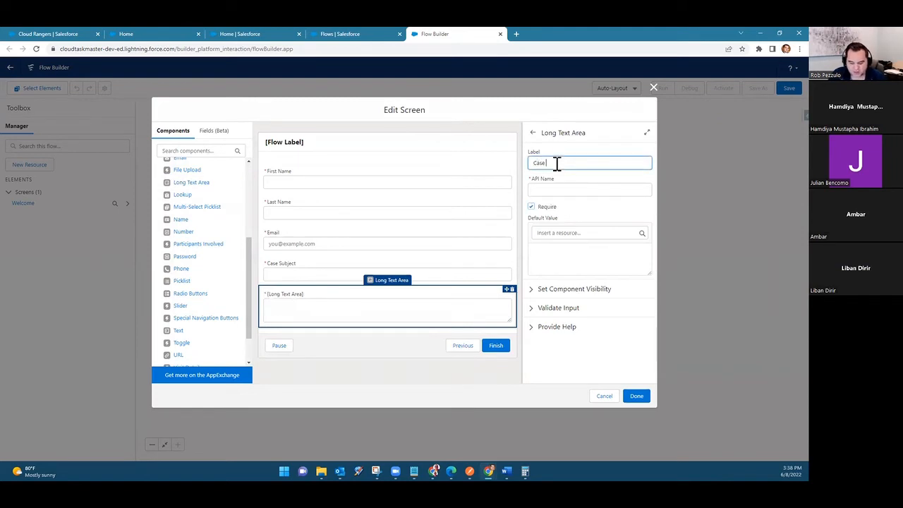
pyautogui.write('Case Description')
pyautogui.press('Tab')
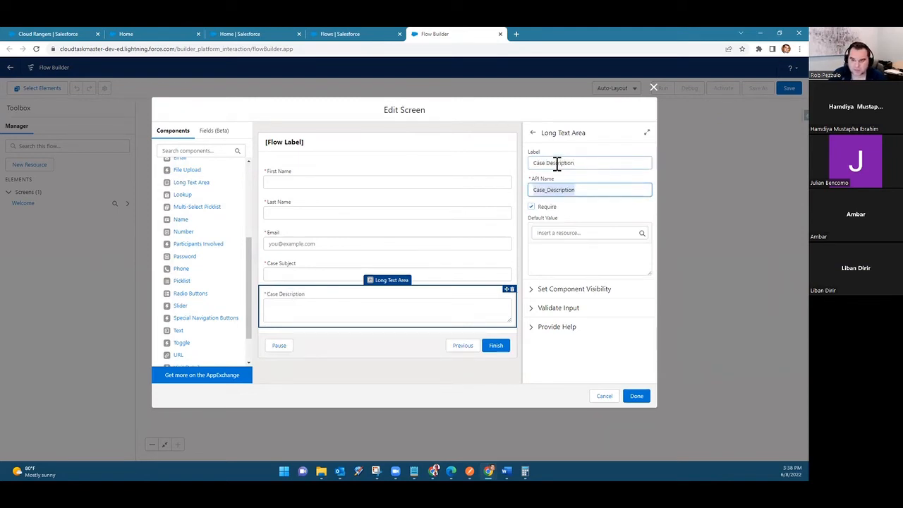
pyautogui.click(596, 382)
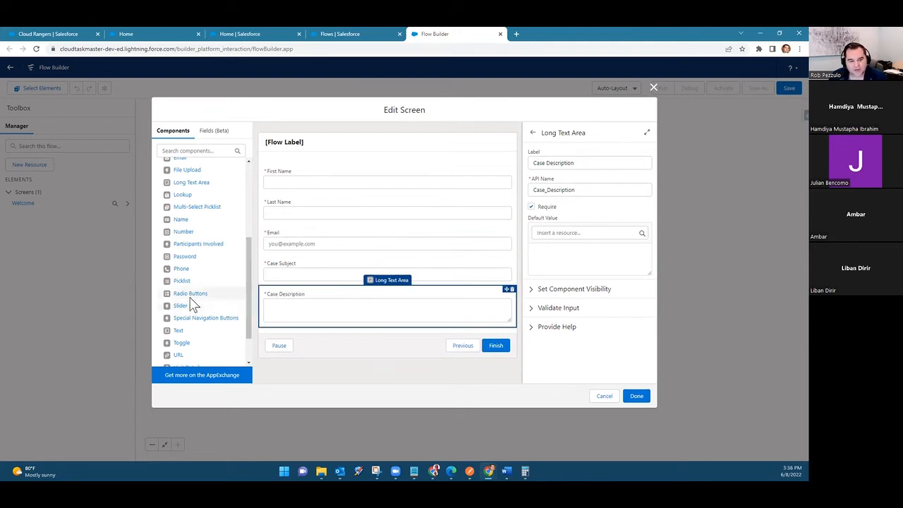
# Step: Add a required Picklist component labelled Priority between the Email and Case Subject fields
pyautogui.scroll(-1, 195, 303)
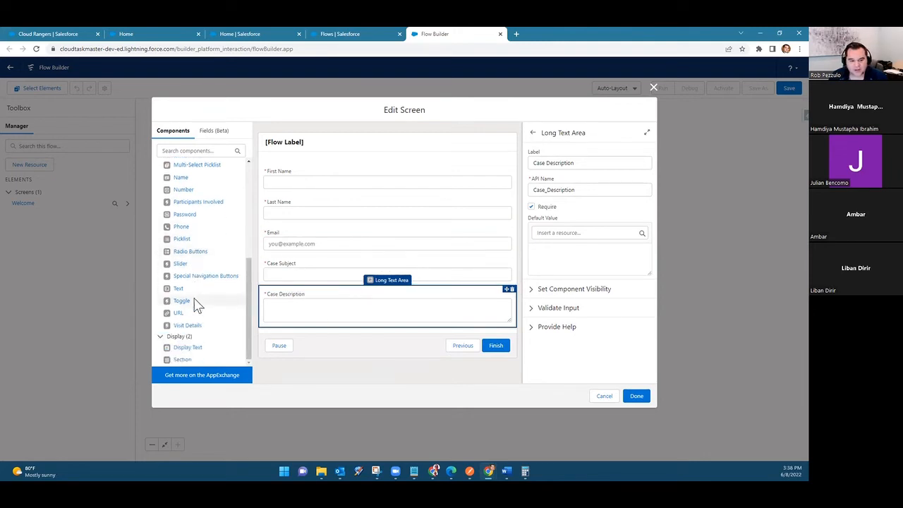
pyautogui.moveTo(193, 241); pyautogui.dragTo(322, 261)
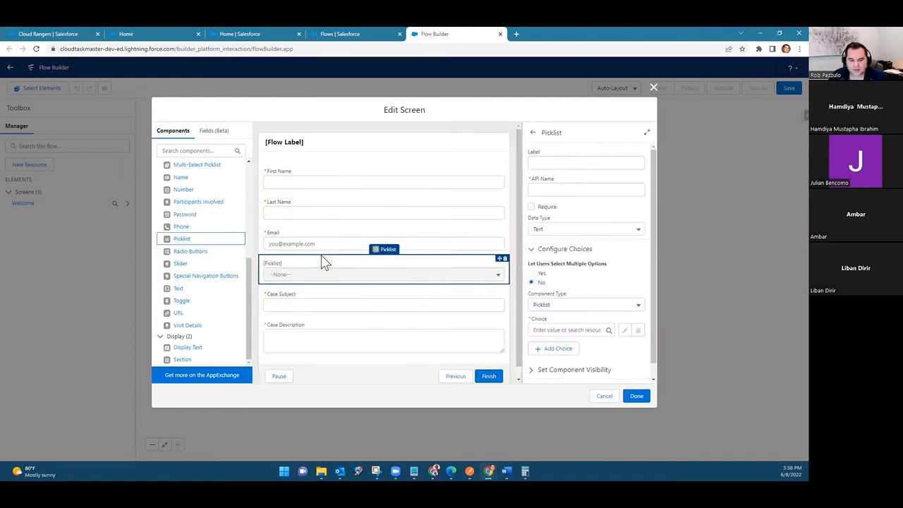
pyautogui.click(557, 162)
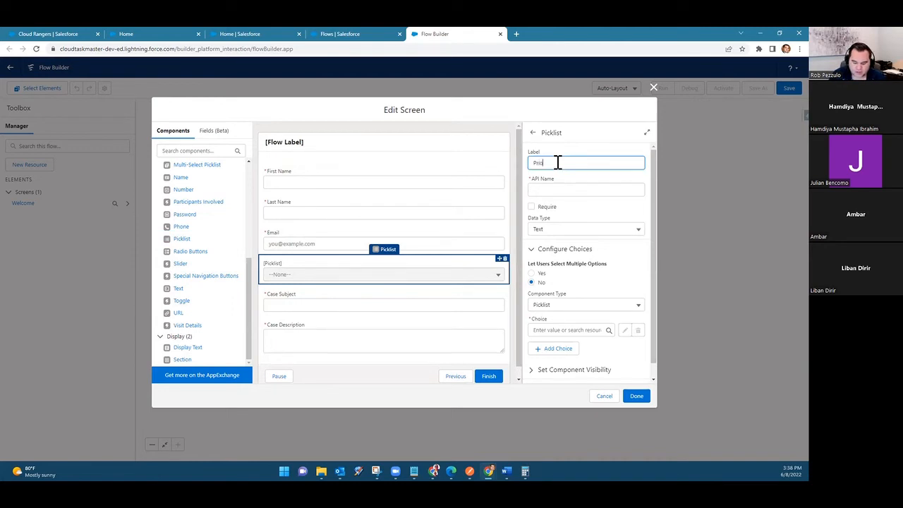
pyautogui.press('Tab')
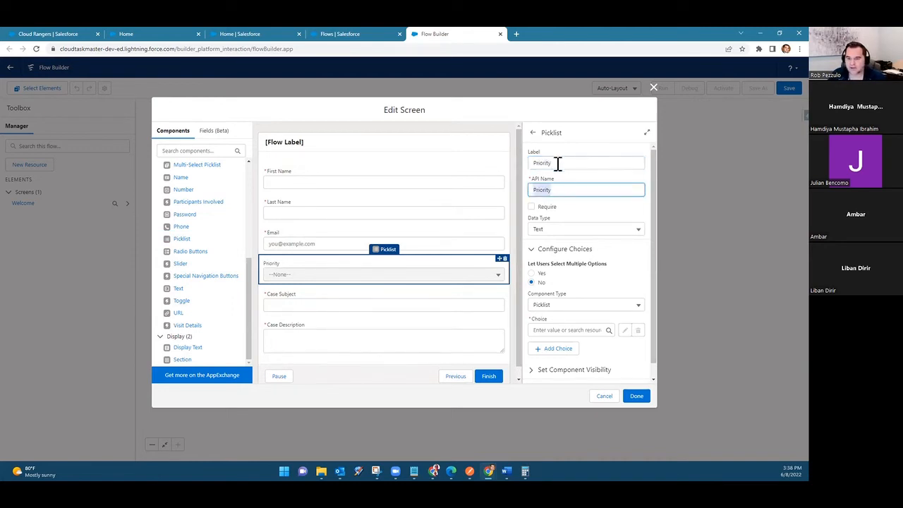
pyautogui.click(548, 208)
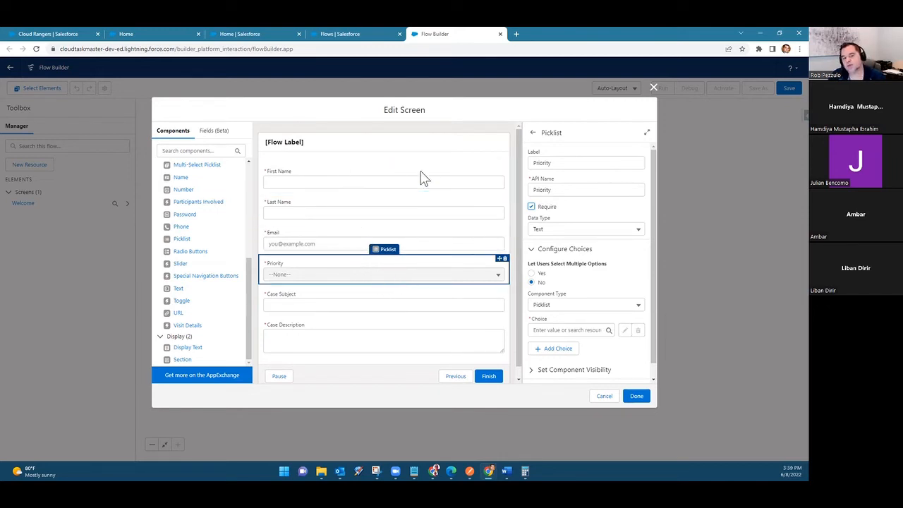
# Step: Create a Choice resource with API name, label and text value Medium as the Priority picklist's first choice
pyautogui.click(577, 330)
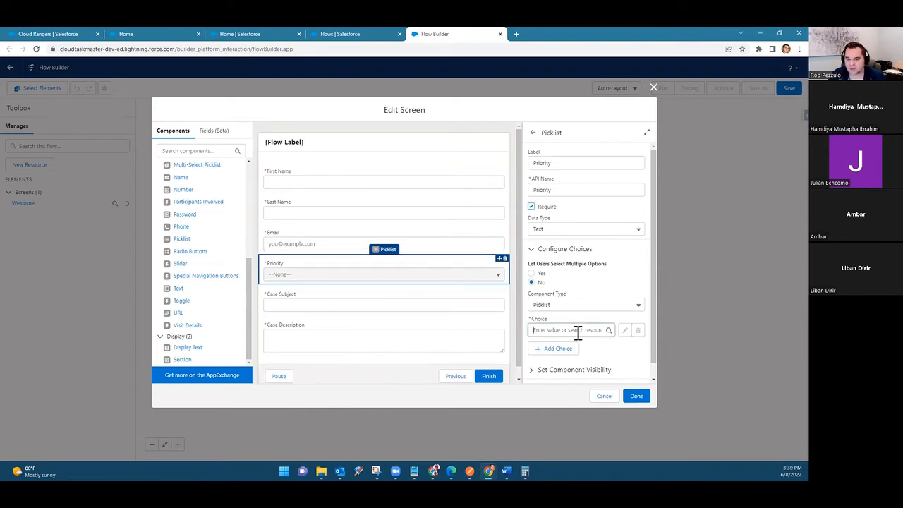
pyautogui.click(572, 347)
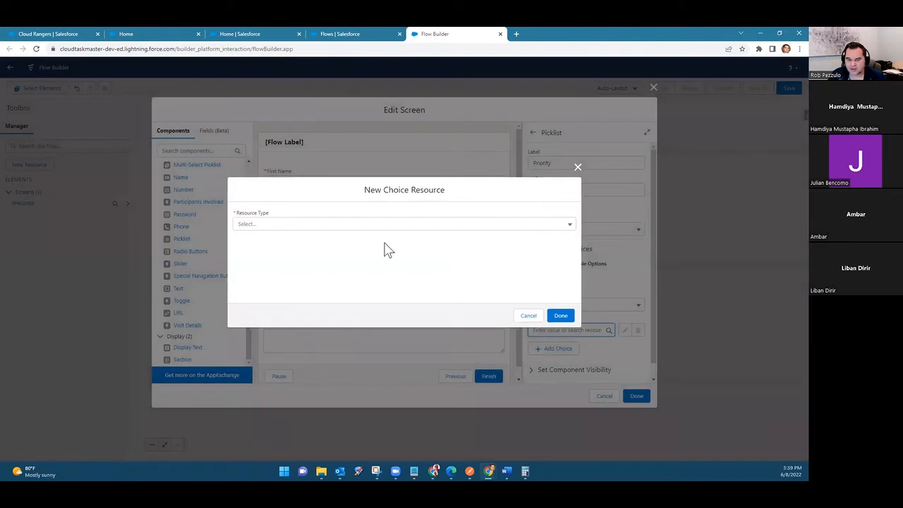
pyautogui.click(376, 225)
pyautogui.click(358, 243)
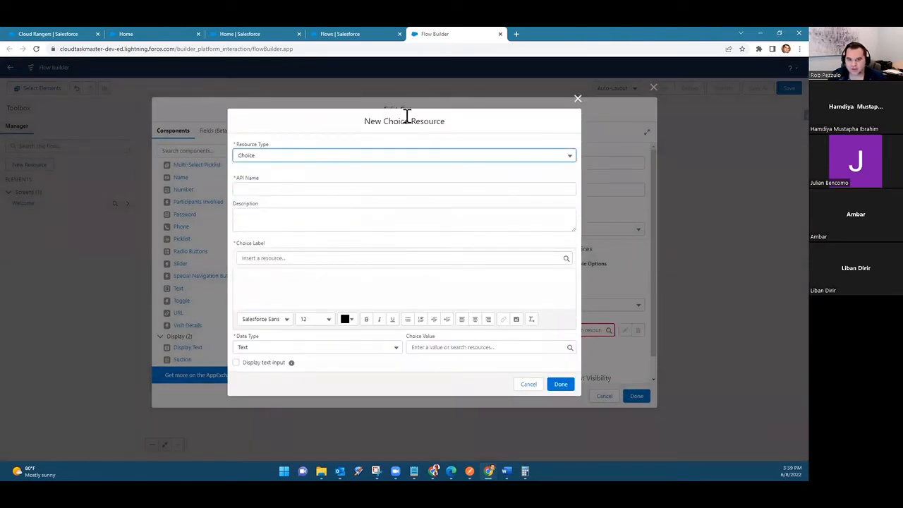
pyautogui.click(261, 189)
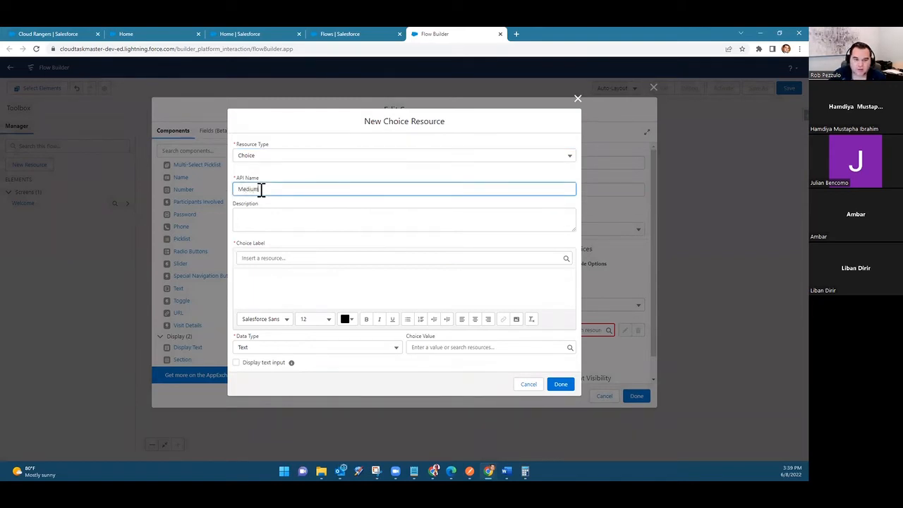
pyautogui.hotkey('ctrl', 'a')
pyautogui.hotkey('ctrl', 'c')
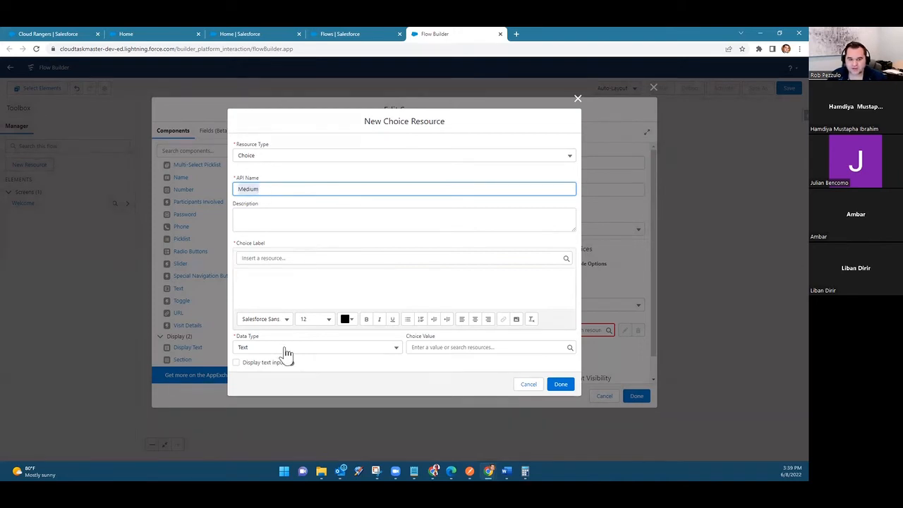
pyautogui.click(498, 347)
pyautogui.hotkey('ctrl', 'v')
pyautogui.click(303, 283)
pyautogui.hotkey('ctrl', 'v')
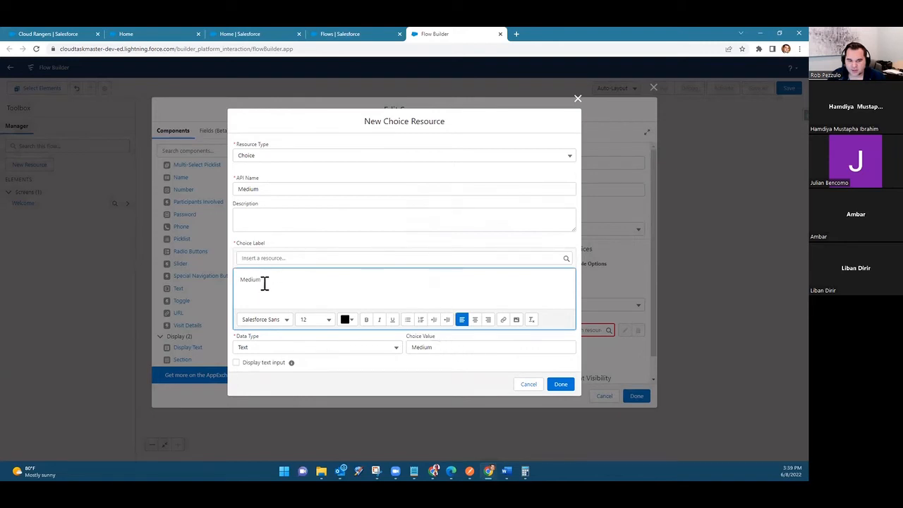
pyautogui.moveTo(238, 278); pyautogui.dragTo(277, 281)
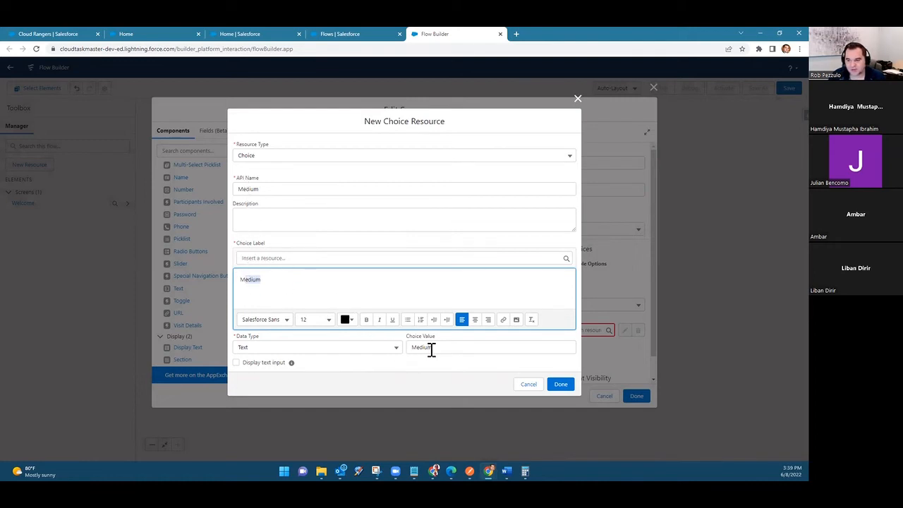
pyautogui.click(561, 384)
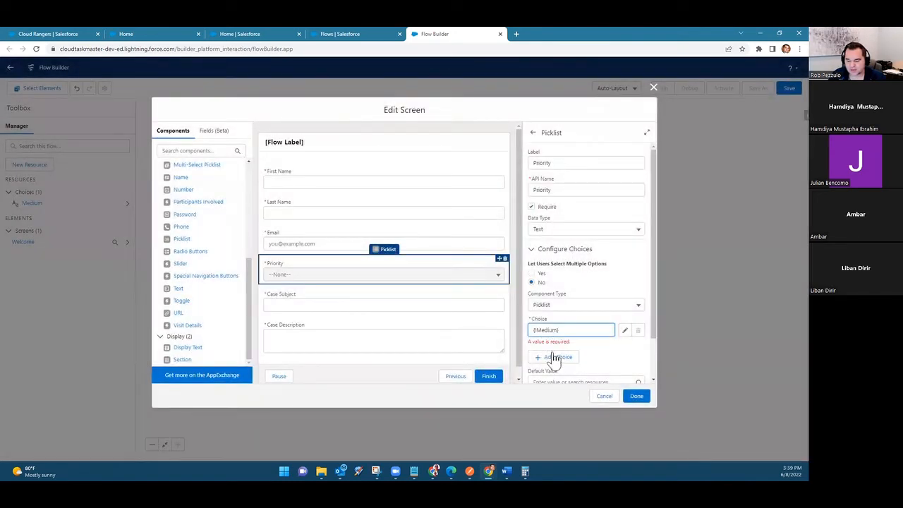
# Step: Add a second Priority choice using a new Choice resource with API name, label and value High
pyautogui.click(559, 357)
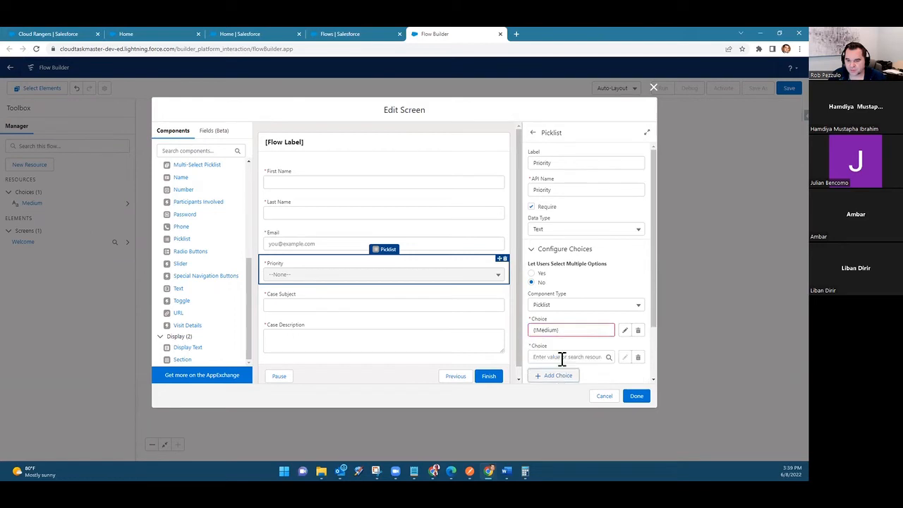
pyautogui.click(562, 357)
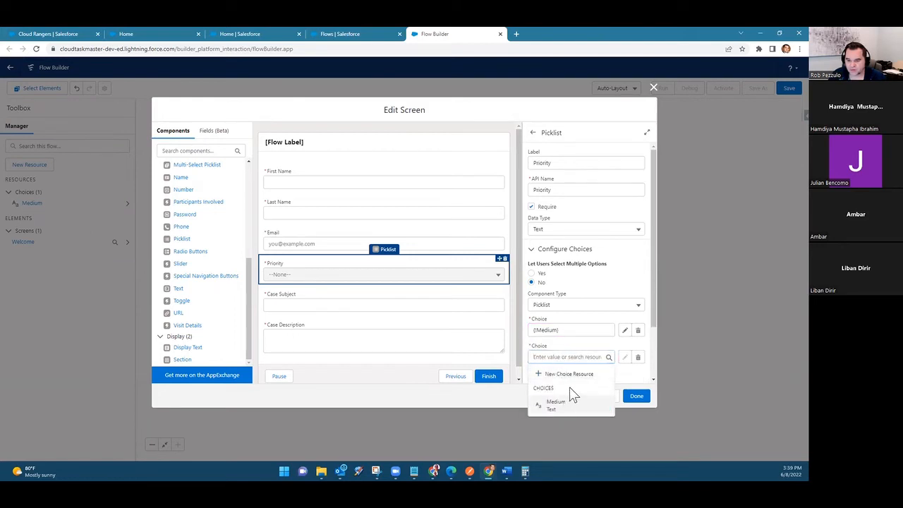
pyautogui.scroll(-1, 572, 395)
pyautogui.click(562, 290)
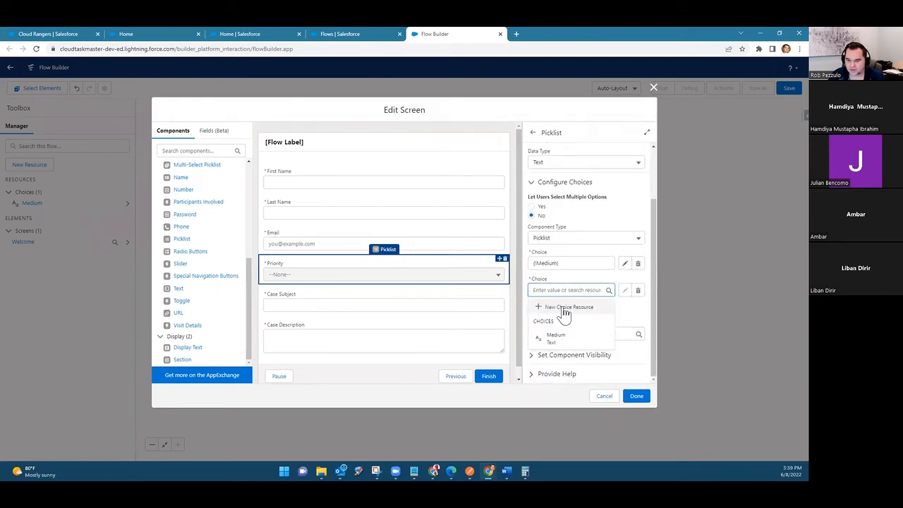
pyautogui.click(558, 306)
pyautogui.click(356, 226)
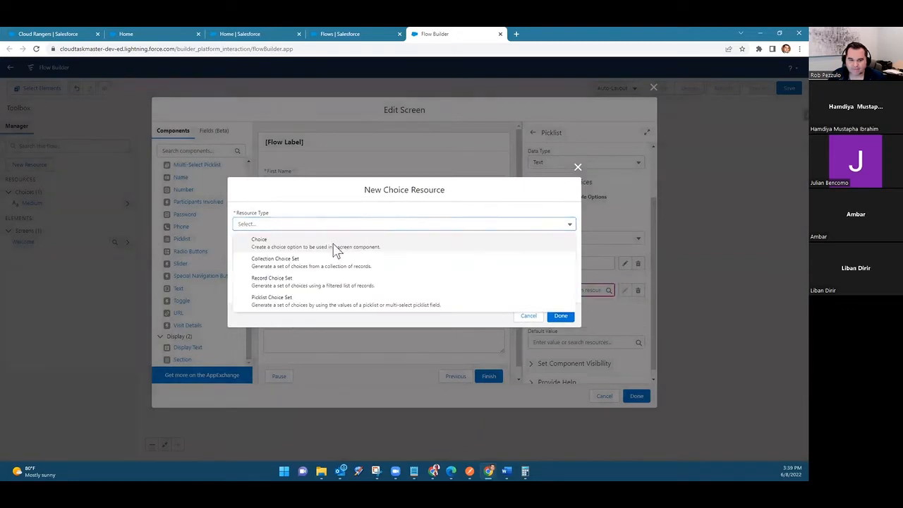
pyautogui.click(333, 246)
pyautogui.click(279, 187)
pyautogui.write('High')
pyautogui.click(290, 285)
pyautogui.write('High')
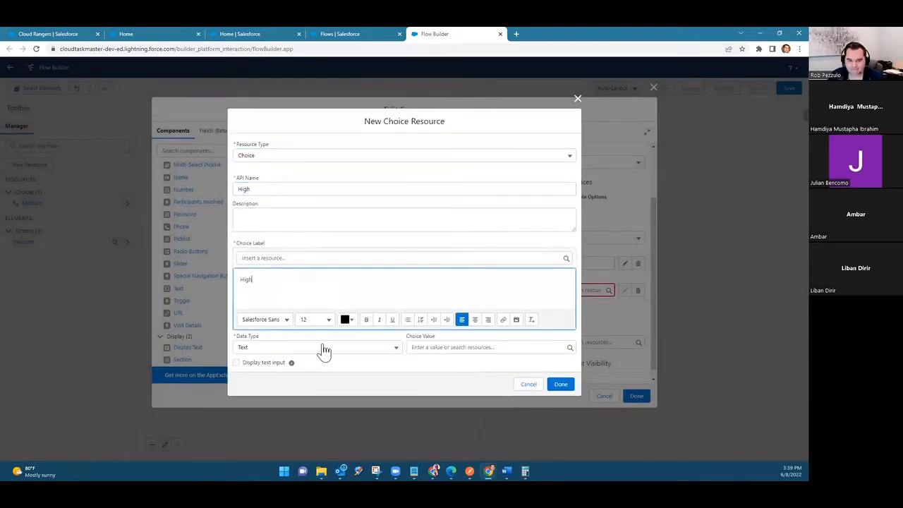
pyautogui.click(458, 347)
pyautogui.write('High')
pyautogui.click(560, 384)
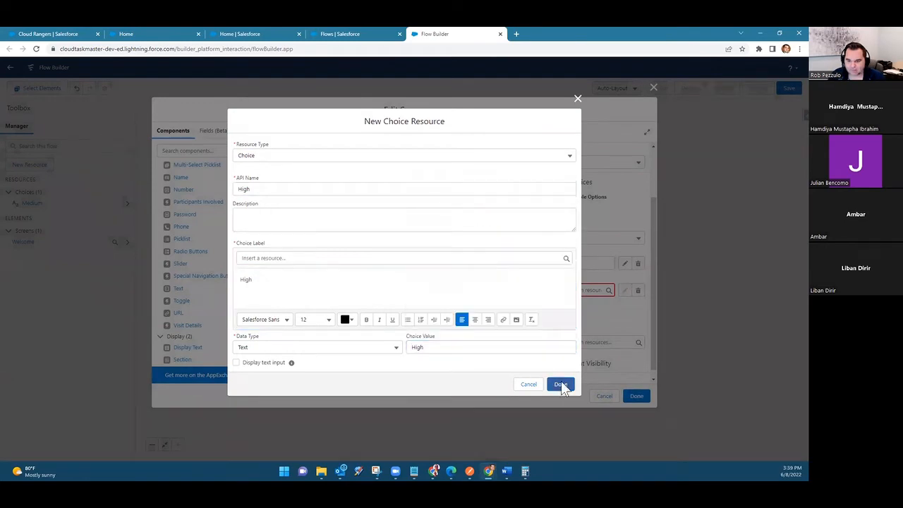
# Step: Open the Case object's Priority field in Setup's Object Manager and examine its picklist values
pyautogui.click(251, 30)
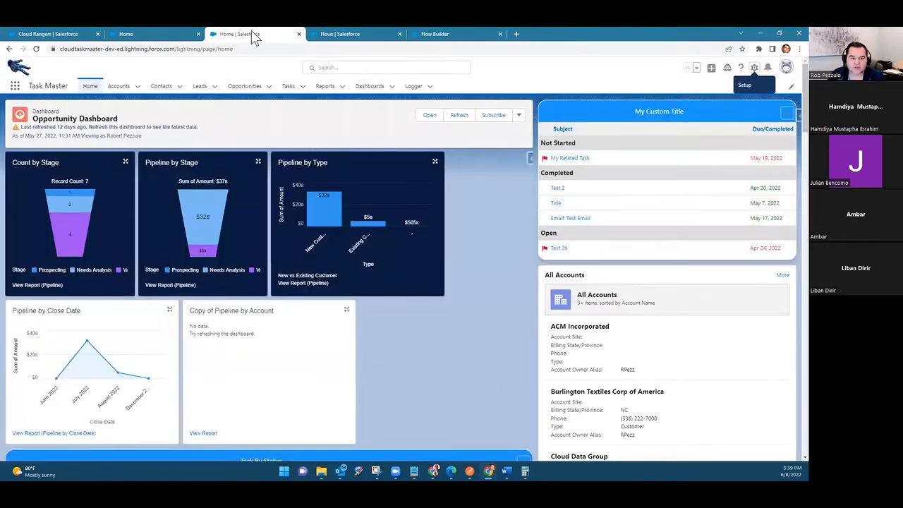
pyautogui.click(752, 70)
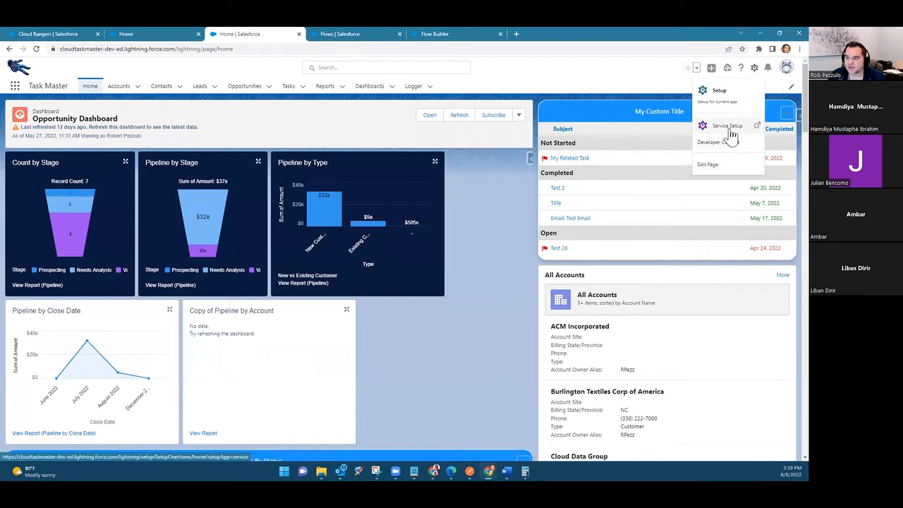
pyautogui.click(720, 90)
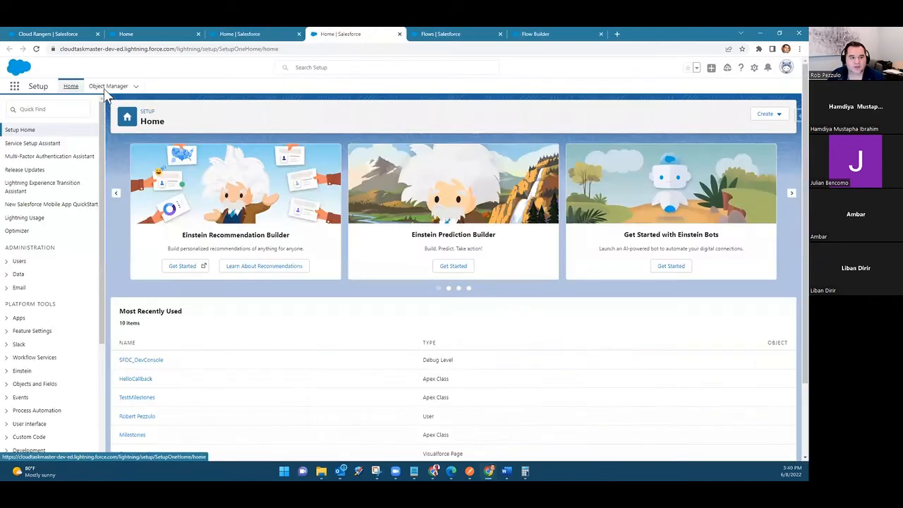
pyautogui.click(107, 88)
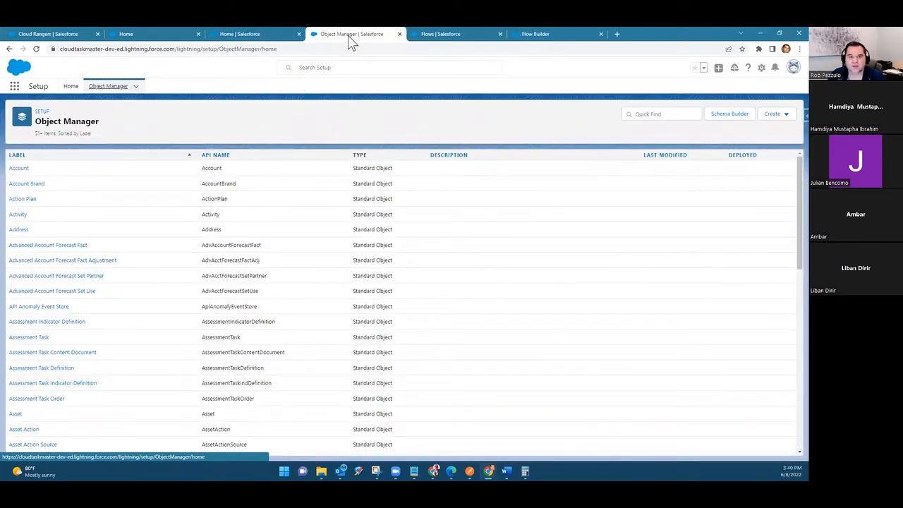
pyautogui.scroll(-5, 46, 316)
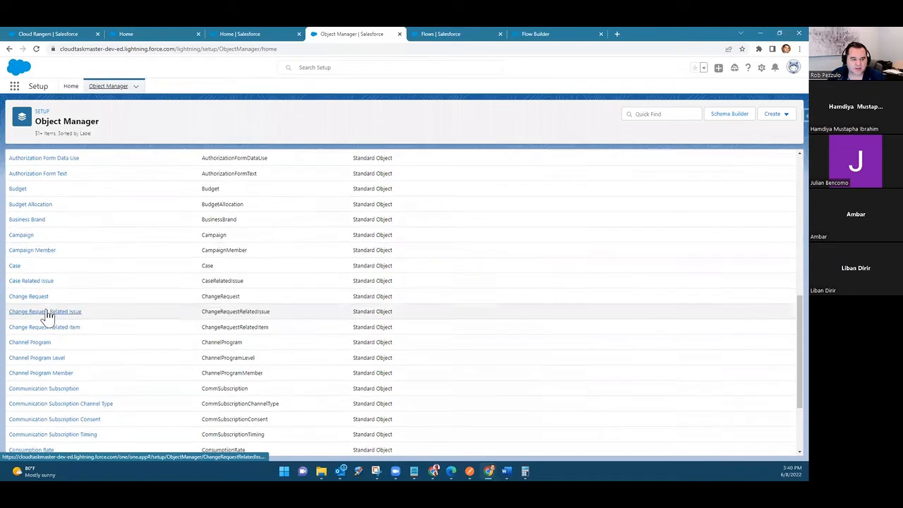
pyautogui.click(16, 267)
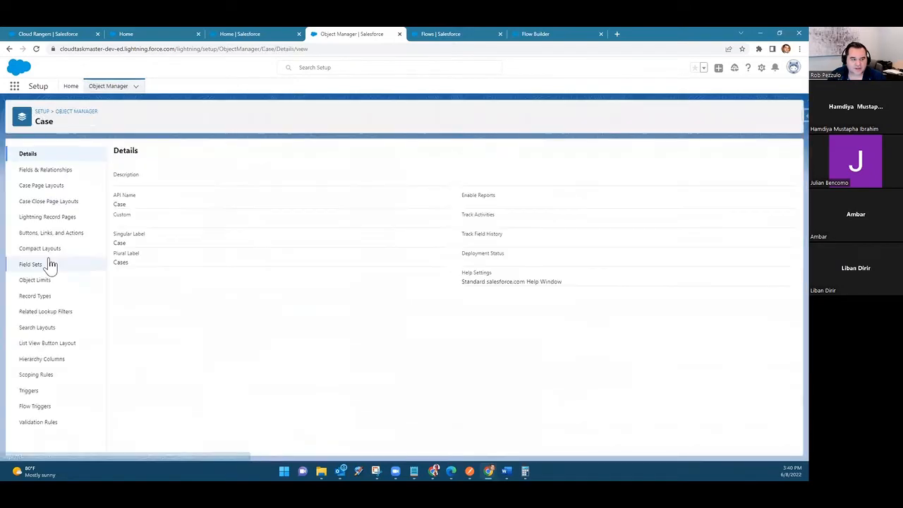
pyautogui.click(53, 172)
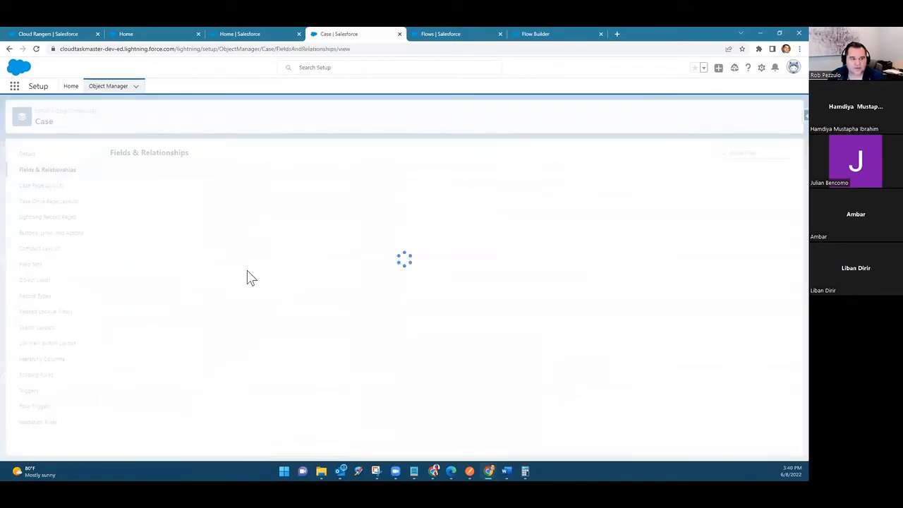
pyautogui.scroll(-10, 220, 365)
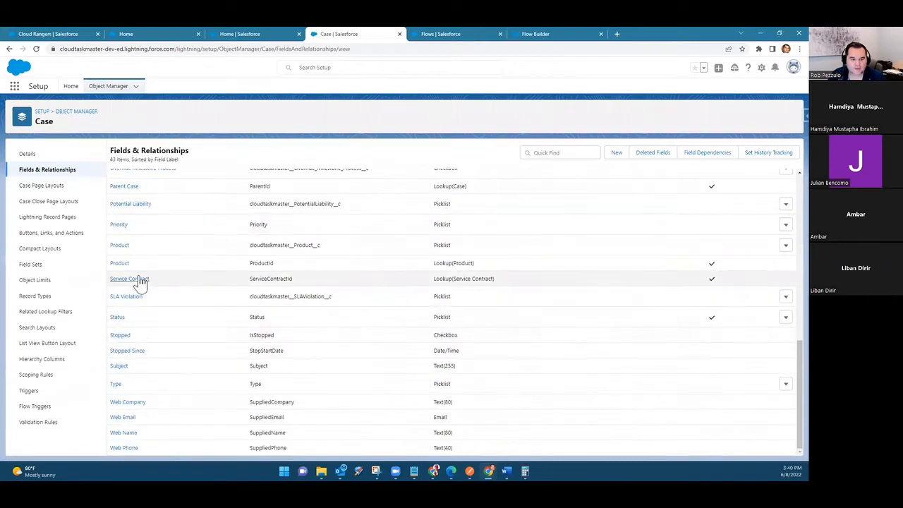
pyautogui.scroll(1, 131, 279)
pyautogui.click(120, 267)
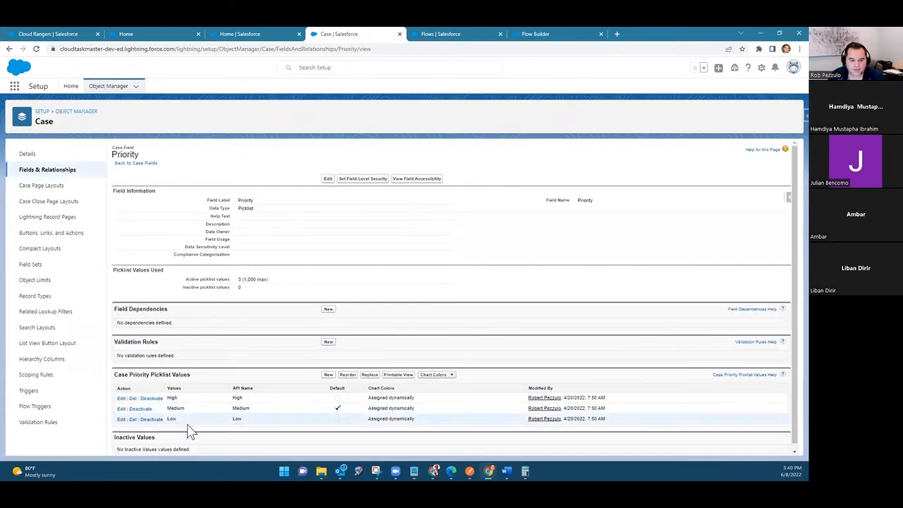
# Step: Return to Flow Builder and add a third Priority choice using a new Choice resource with API name, label and value Low
pyautogui.click(548, 32)
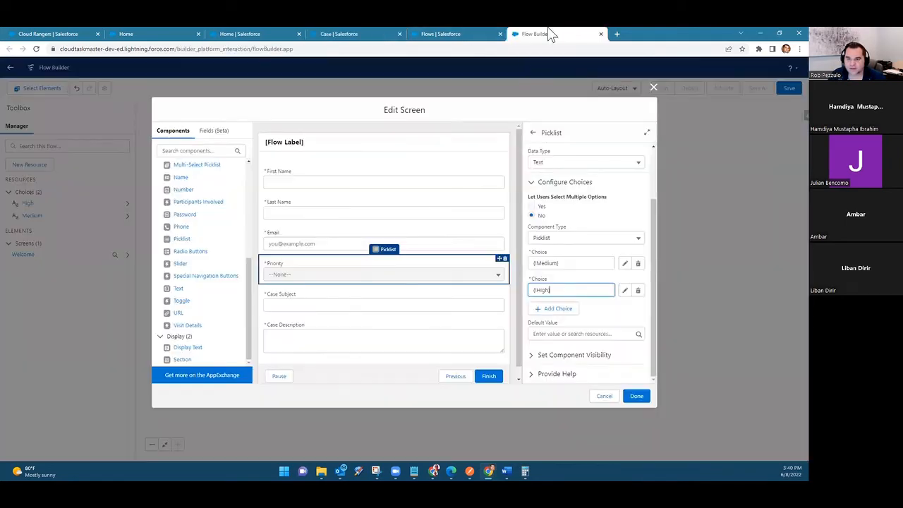
pyautogui.click(561, 308)
pyautogui.click(551, 317)
pyautogui.click(562, 334)
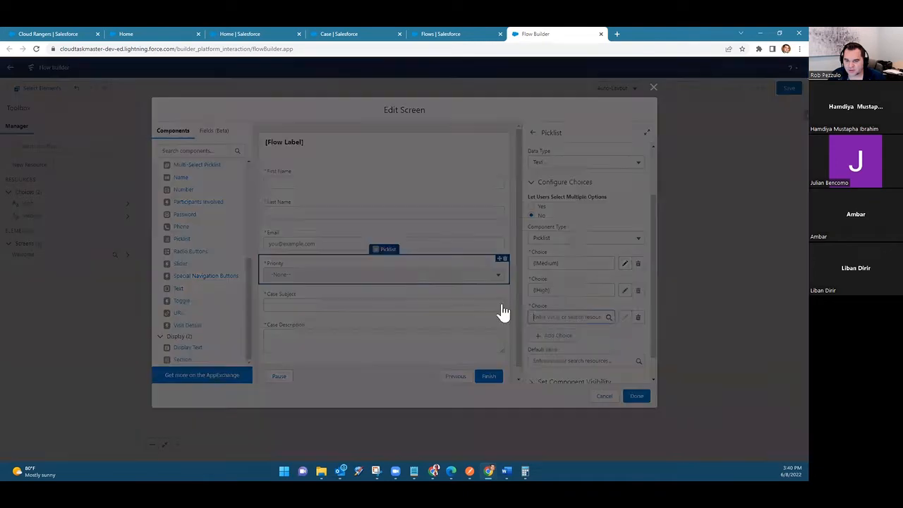
pyautogui.click(371, 223)
pyautogui.click(345, 244)
pyautogui.click(284, 191)
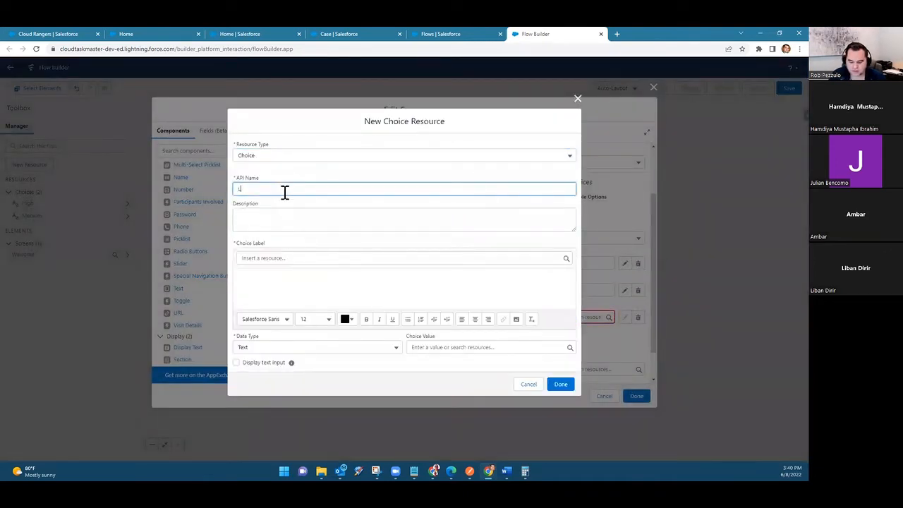
pyautogui.click(279, 283)
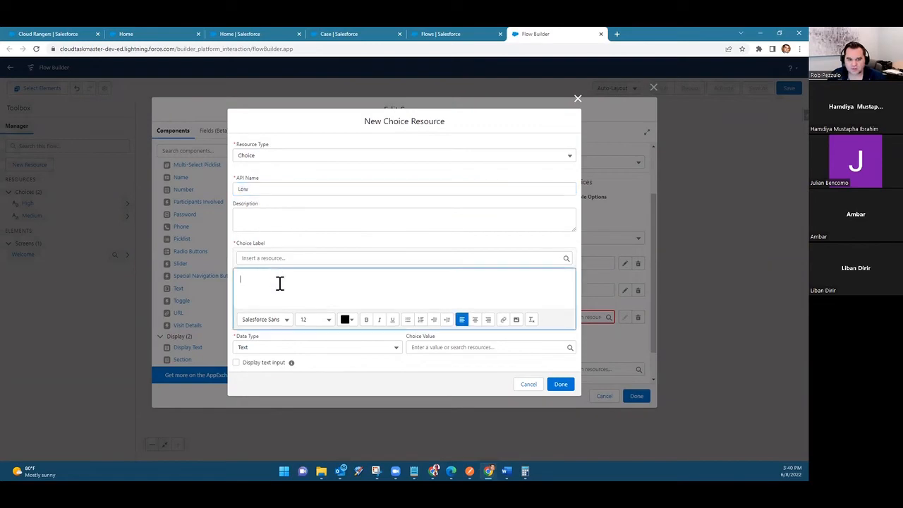
pyautogui.click(425, 346)
pyautogui.write('Low')
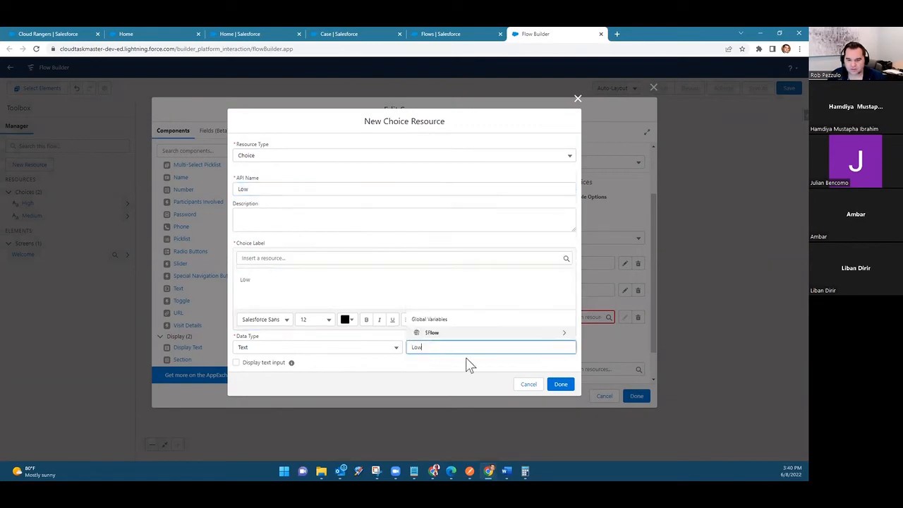
pyautogui.click(560, 385)
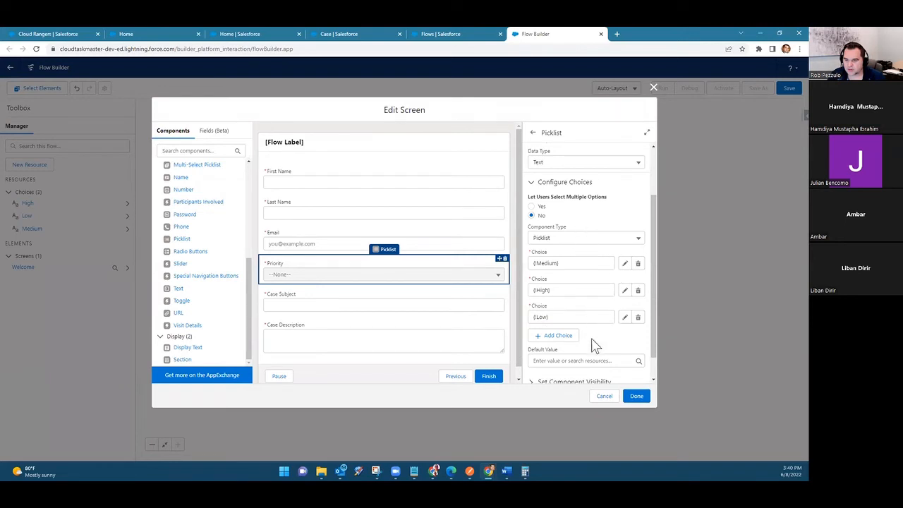
pyautogui.scroll(-2, 595, 346)
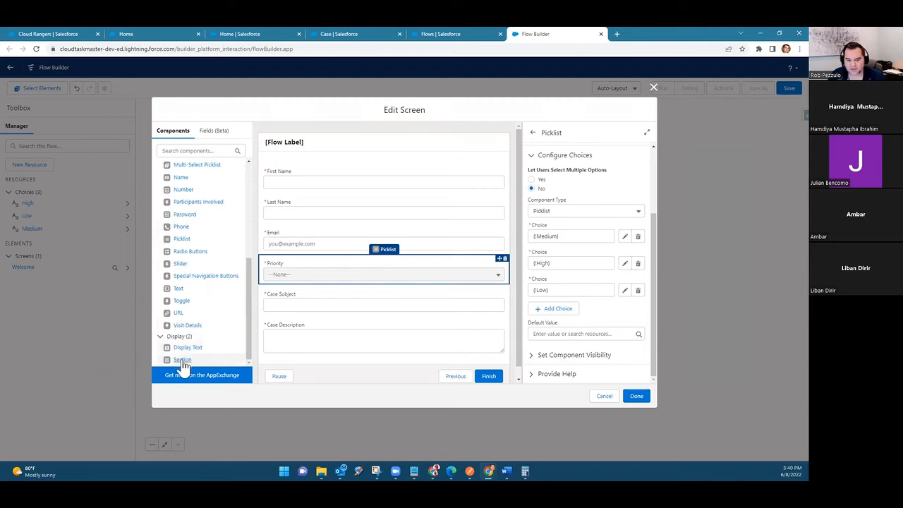
# Step: Add a Section component above First Name on the Welcome screen and divide it into two half-width columns
pyautogui.moveTo(183, 364); pyautogui.dragTo(338, 174)
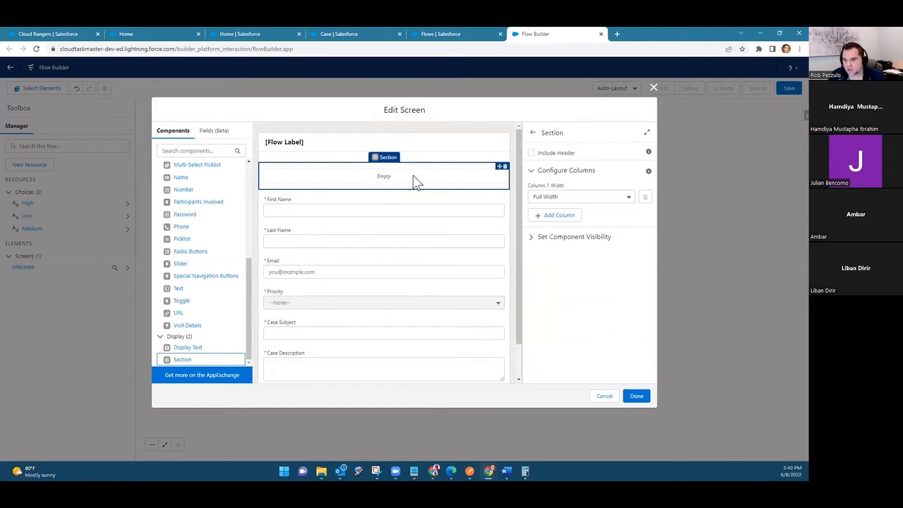
pyautogui.click(585, 198)
pyautogui.click(589, 213)
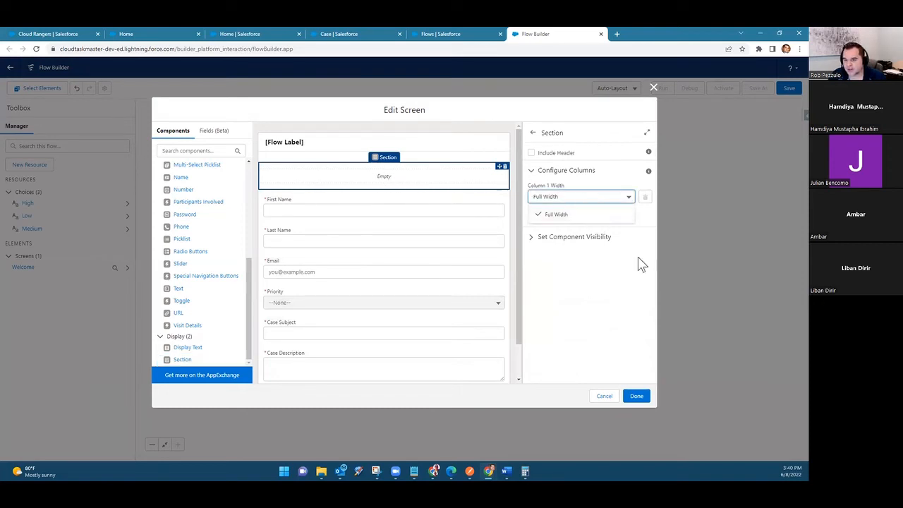
pyautogui.click(570, 216)
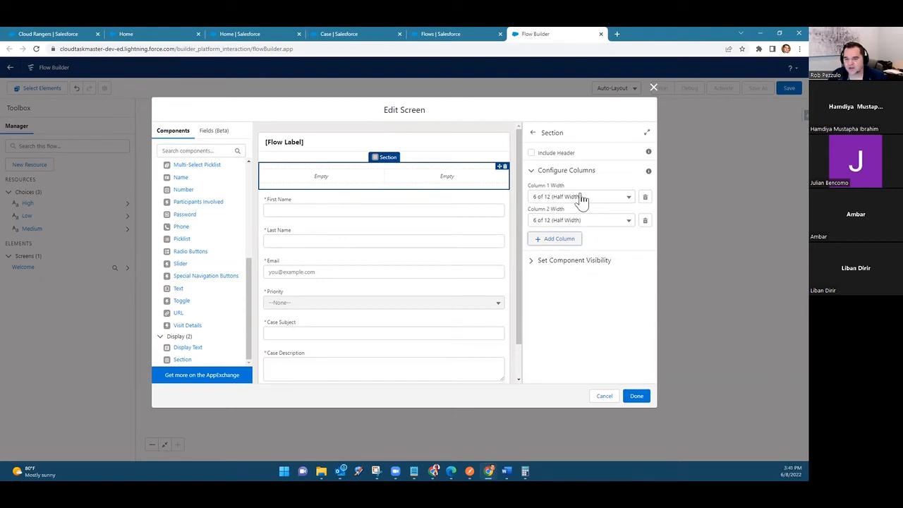
# Step: Move First Name and Email into the section's first column and Last Name and Priority into the second, and finish editing the screen
pyautogui.moveTo(372, 232); pyautogui.dragTo(358, 192)
pyautogui.moveTo(362, 236); pyautogui.dragTo(445, 199)
pyautogui.moveTo(353, 232); pyautogui.dragTo(347, 206)
pyautogui.moveTo(346, 268); pyautogui.dragTo(438, 225)
pyautogui.click(424, 381)
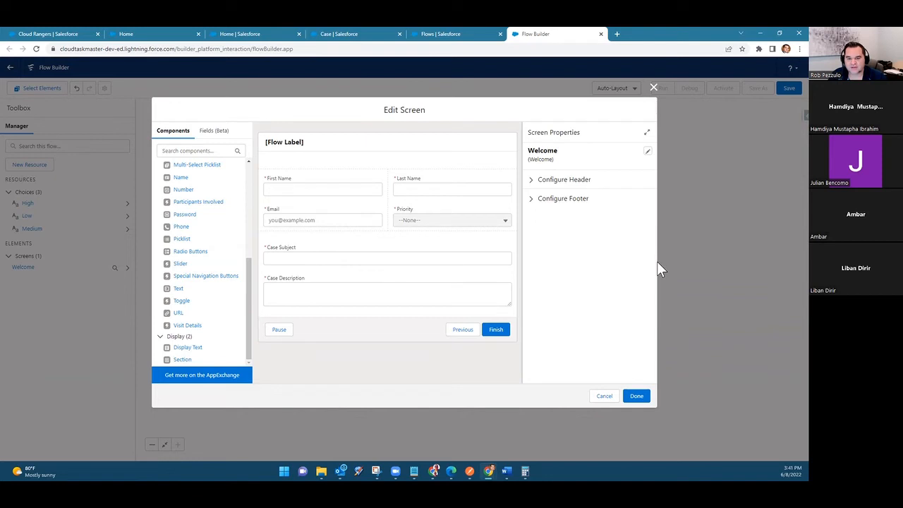
pyautogui.click(471, 226)
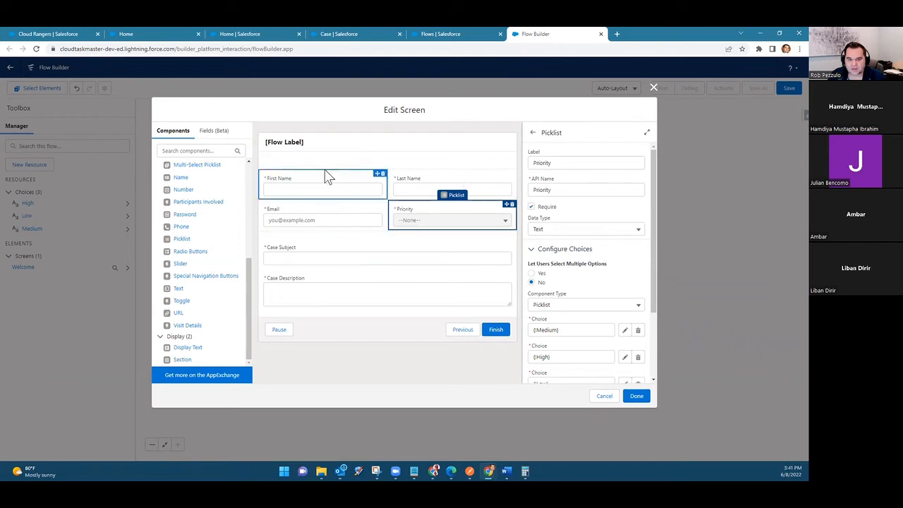
pyautogui.click(387, 365)
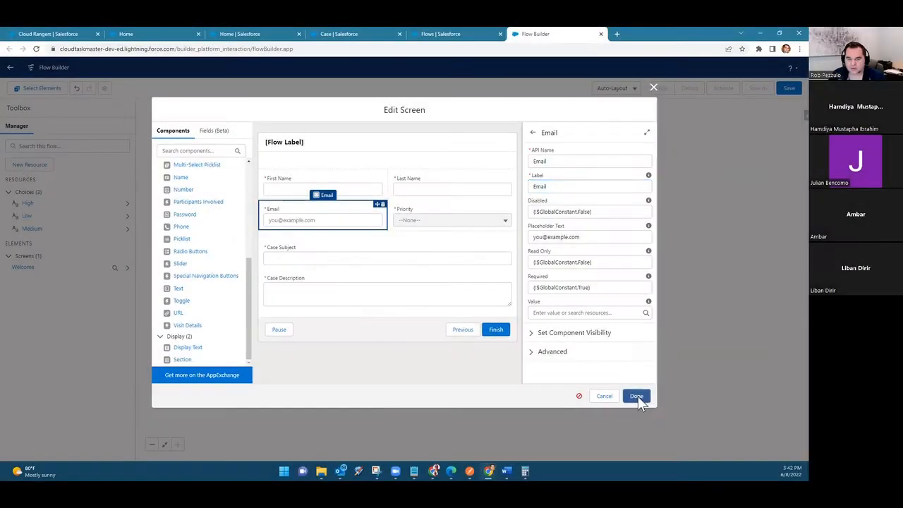
pyautogui.click(636, 396)
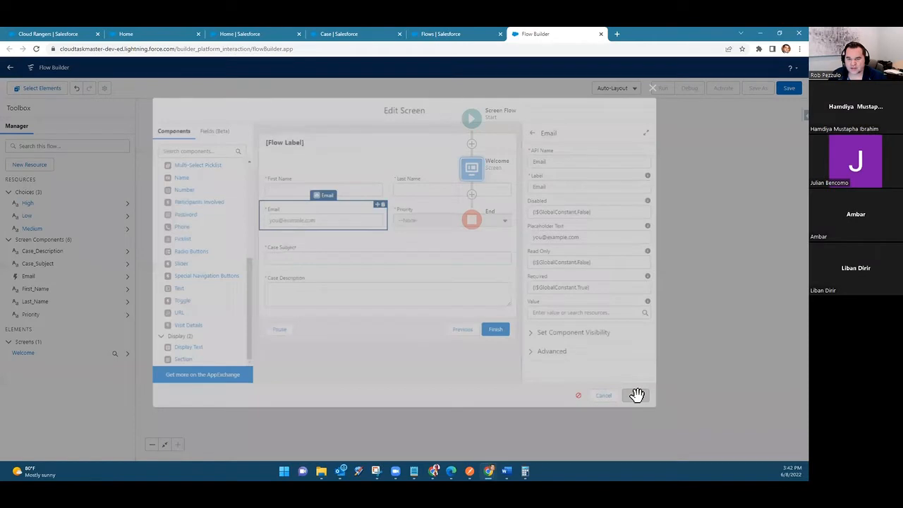
# Step: Save the flow with the label Contact Support
pyautogui.click(788, 90)
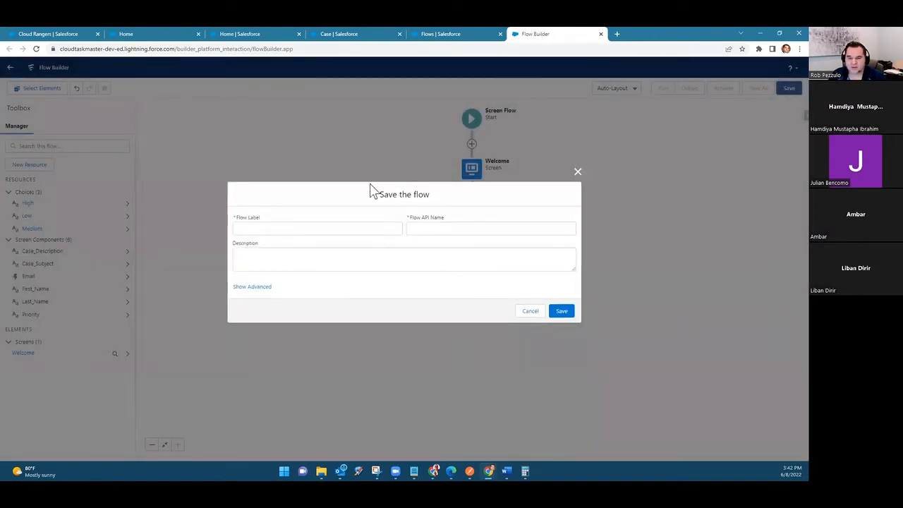
pyautogui.click(330, 231)
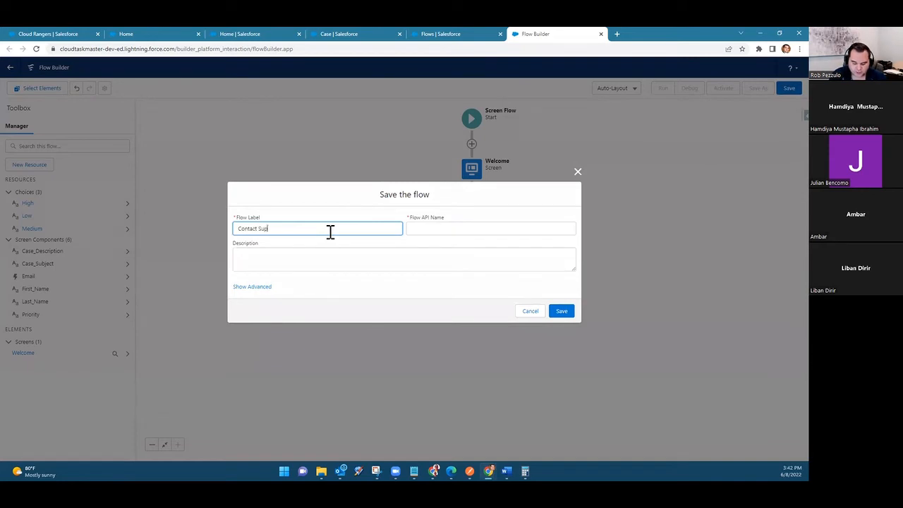
pyautogui.press('Tab')
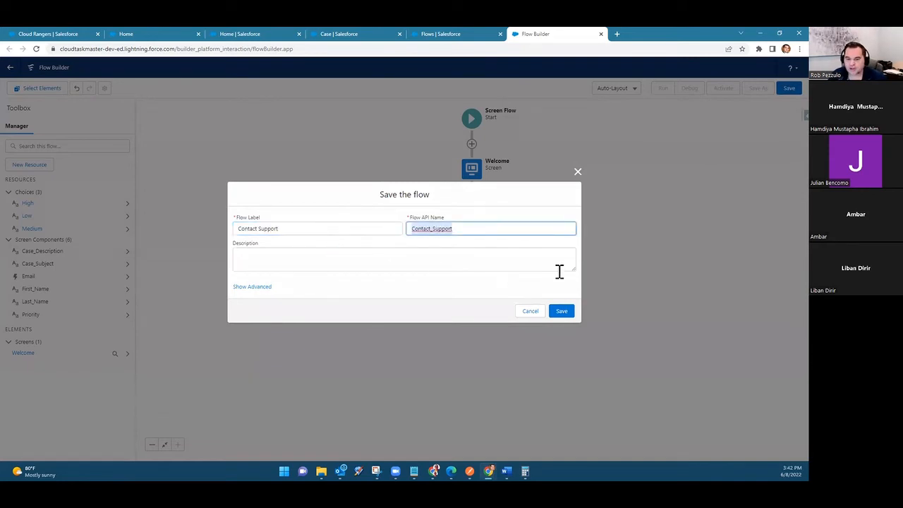
pyautogui.click(564, 315)
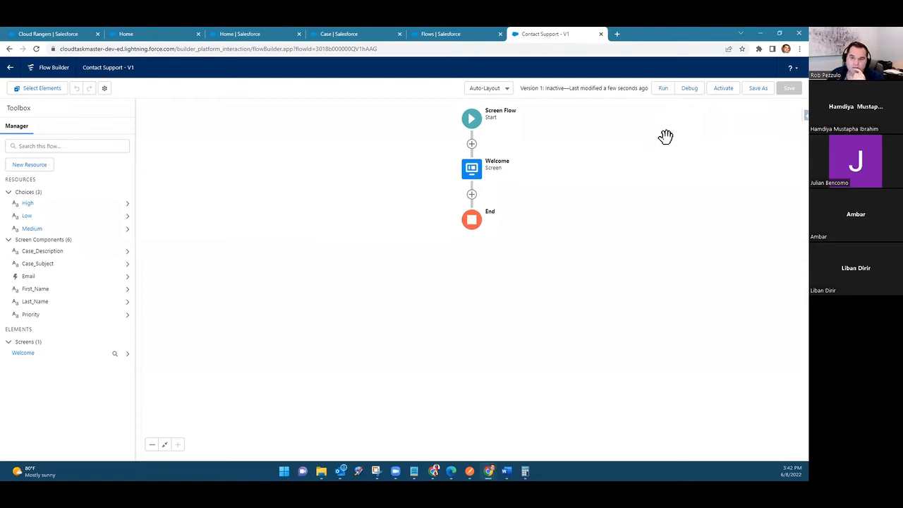
# Step: Run the flow in debug mode and check the Priority choices, selecting Medium
pyautogui.click(689, 89)
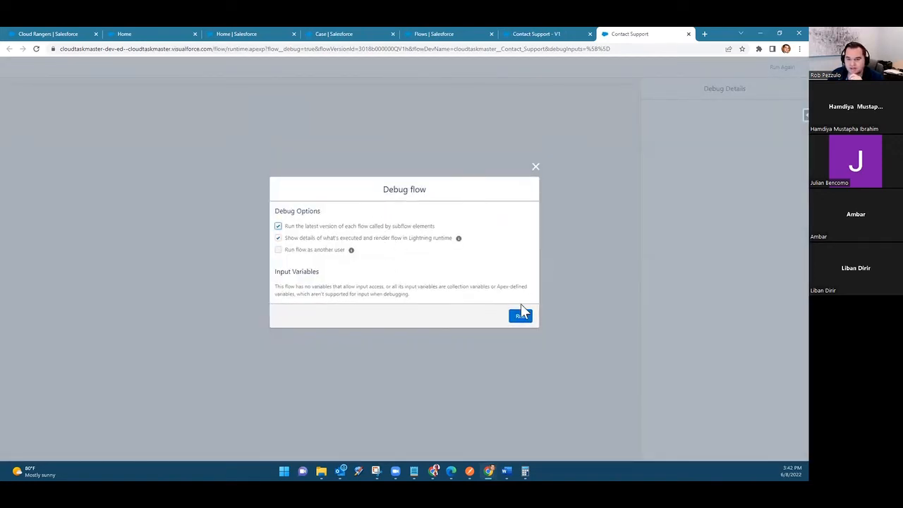
pyautogui.click(520, 319)
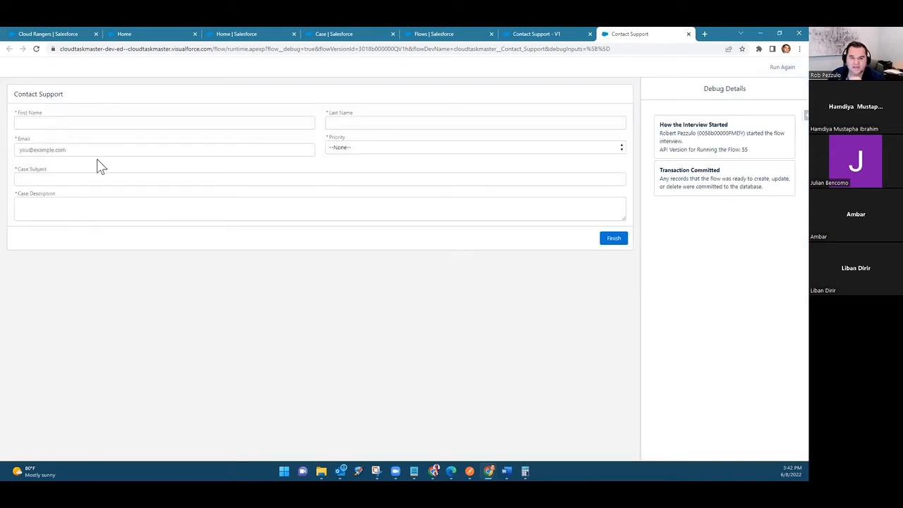
pyautogui.click(370, 148)
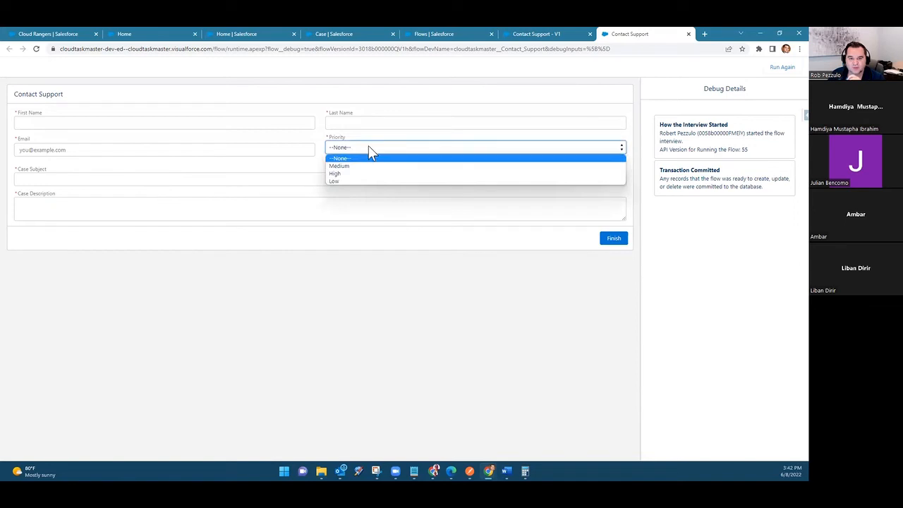
pyautogui.click(379, 167)
pyautogui.click(373, 148)
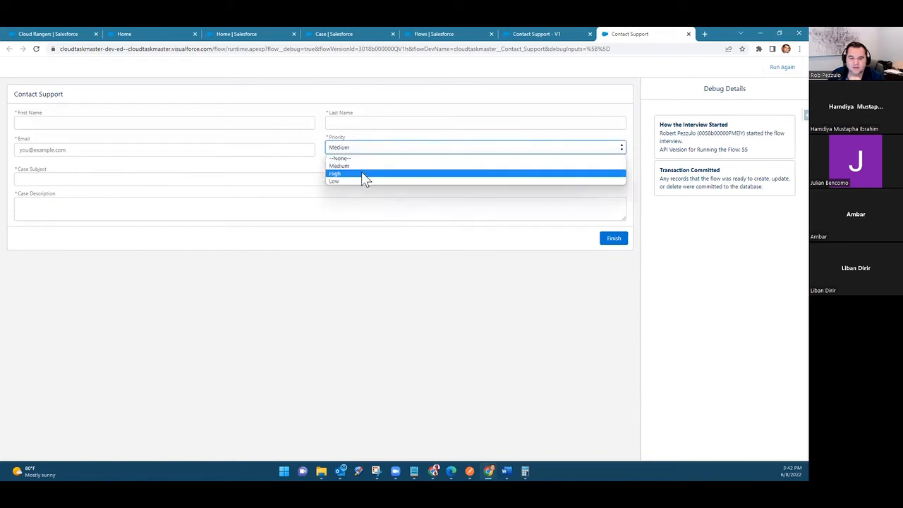
pyautogui.click(330, 233)
# Step: Test the required-field validation by leaving the name, email and case fields blank and finishing the form, and close the debug run
pyautogui.click(361, 122)
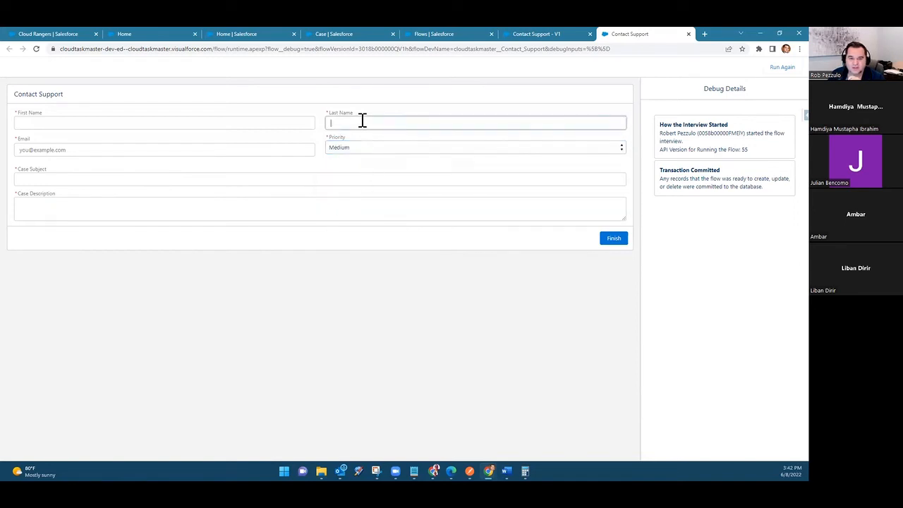
pyautogui.click(320, 177)
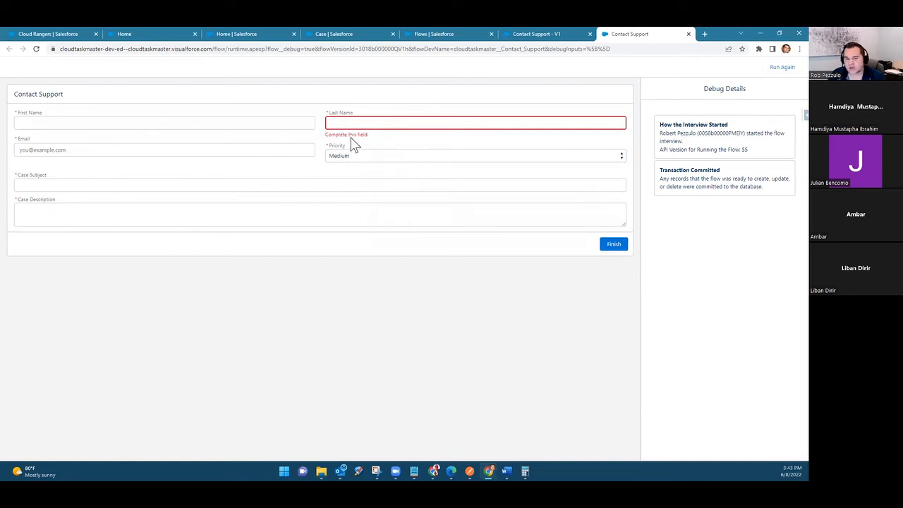
pyautogui.click(268, 125)
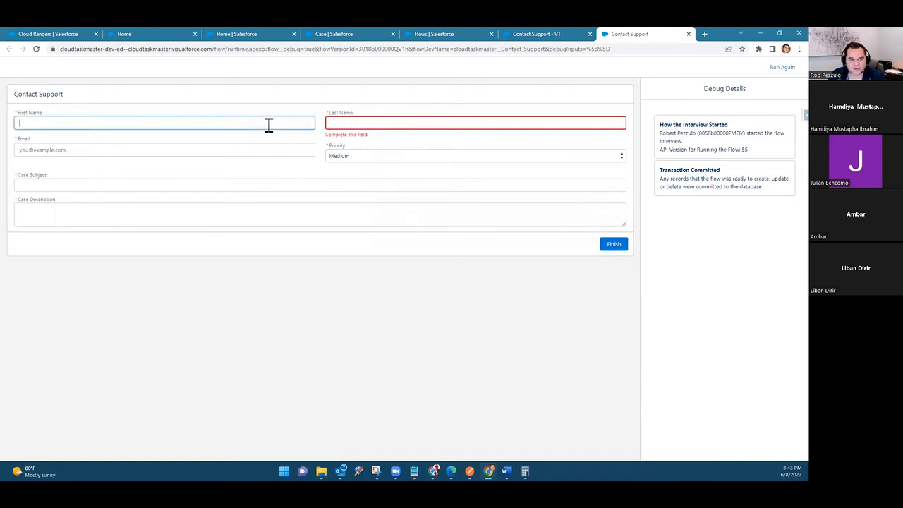
pyautogui.click(220, 152)
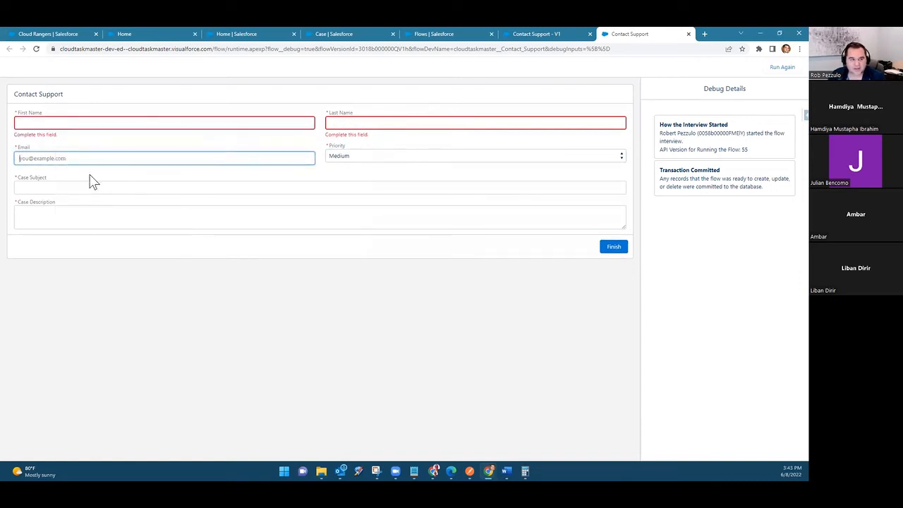
pyautogui.click(614, 253)
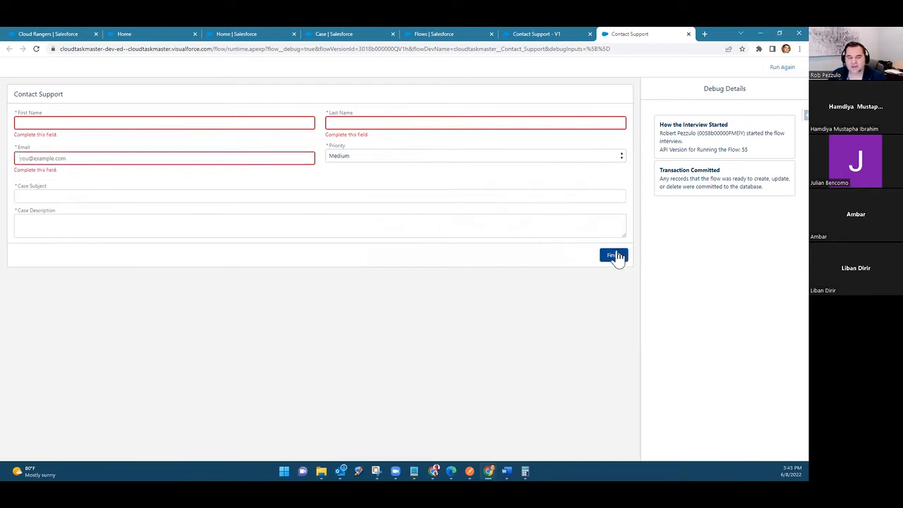
pyautogui.click(62, 200)
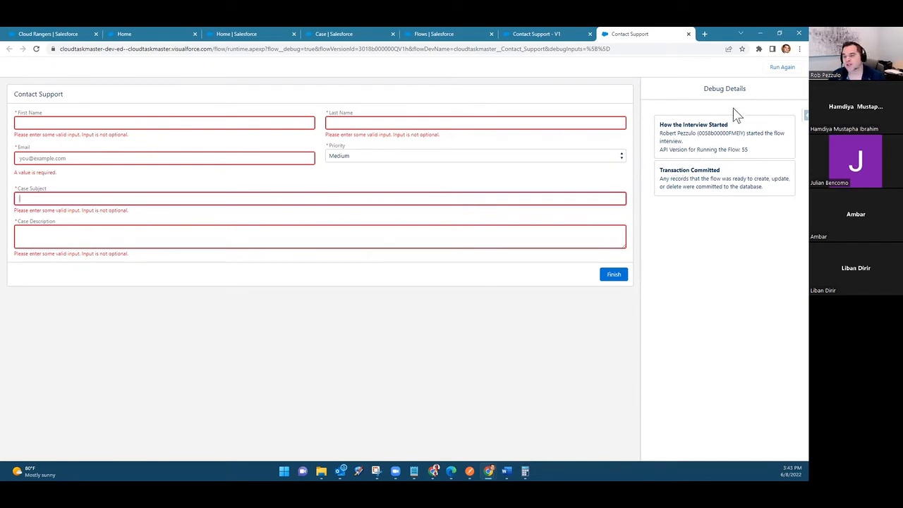
pyautogui.click(689, 34)
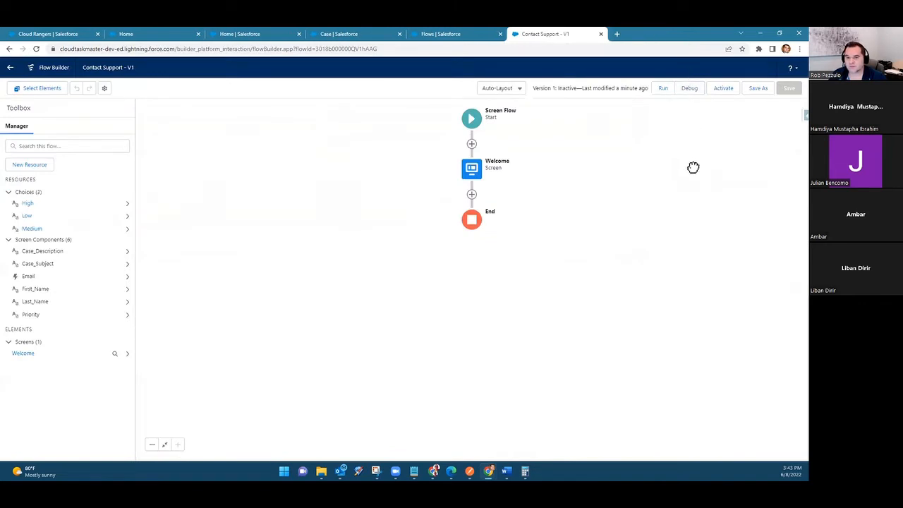
# Step: Add a Get Records element labelled Find Contact Match after the Welcome screen
pyautogui.click(471, 195)
pyautogui.scroll(-5, 490, 268)
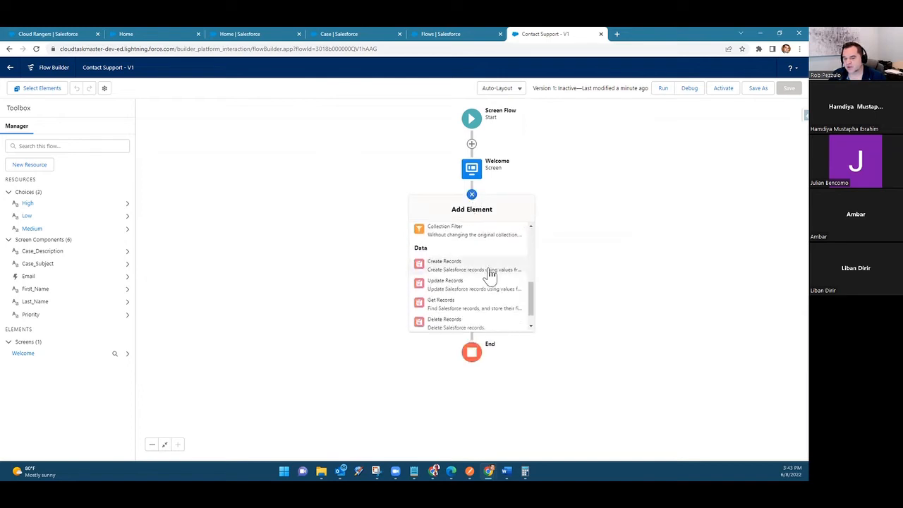
pyautogui.scroll(-1, 462, 276)
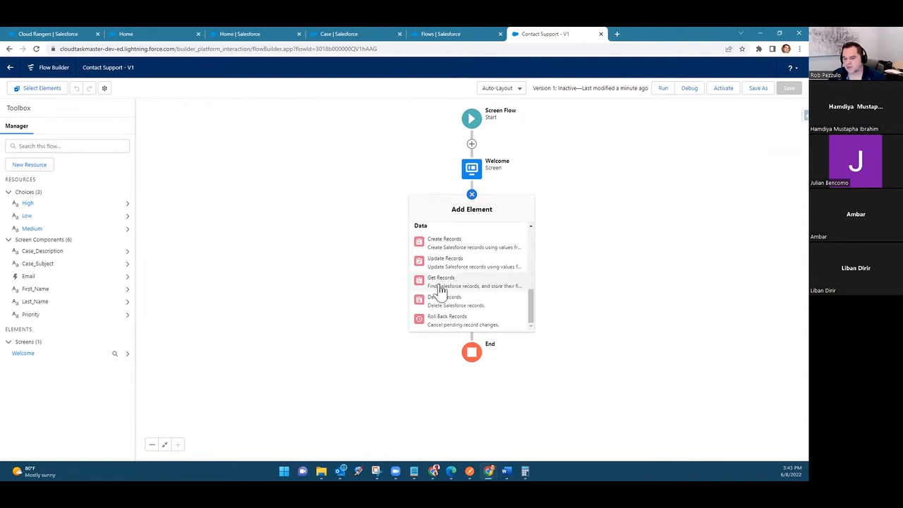
pyautogui.click(478, 283)
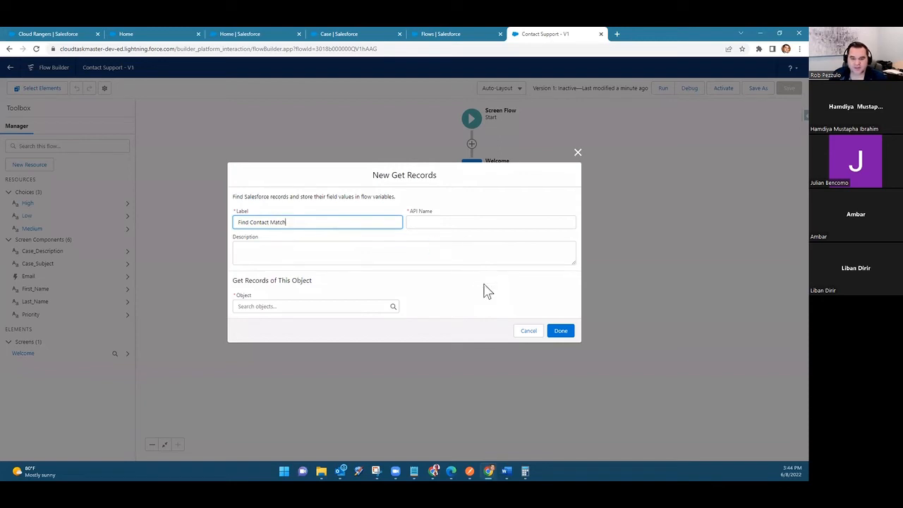
# Step: Set the Get Records element's object to Contact
pyautogui.click(350, 305)
pyautogui.write('cont')
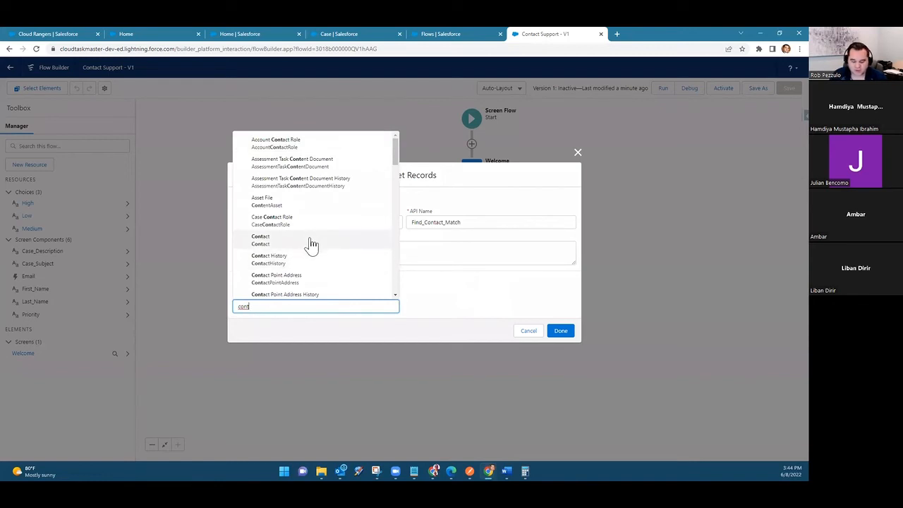
pyautogui.hotkey('ctrl', 'a')
pyautogui.write('lead')
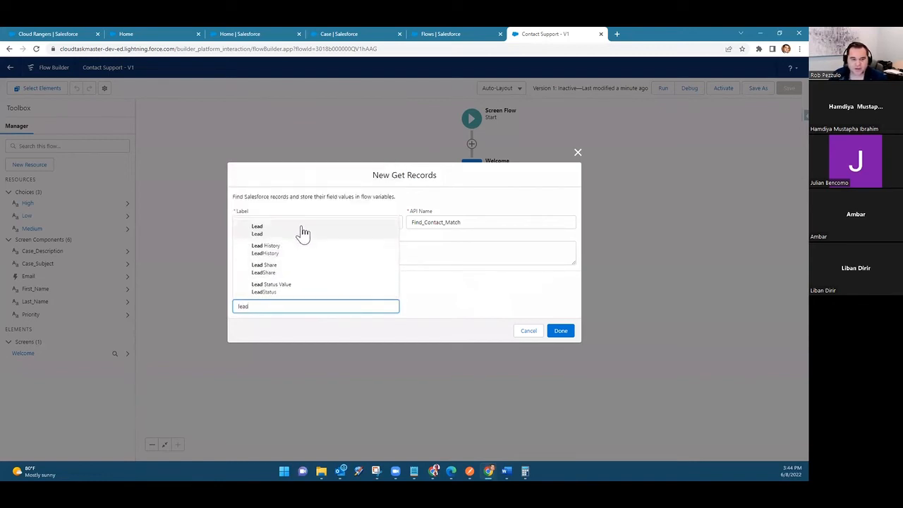
pyautogui.hotkey('ctrl', 'a')
pyautogui.write('contact')
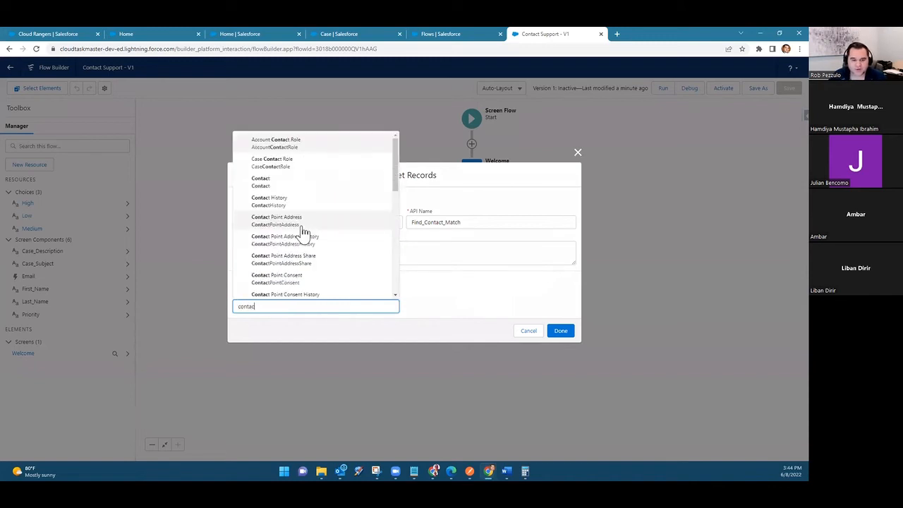
pyautogui.click(300, 182)
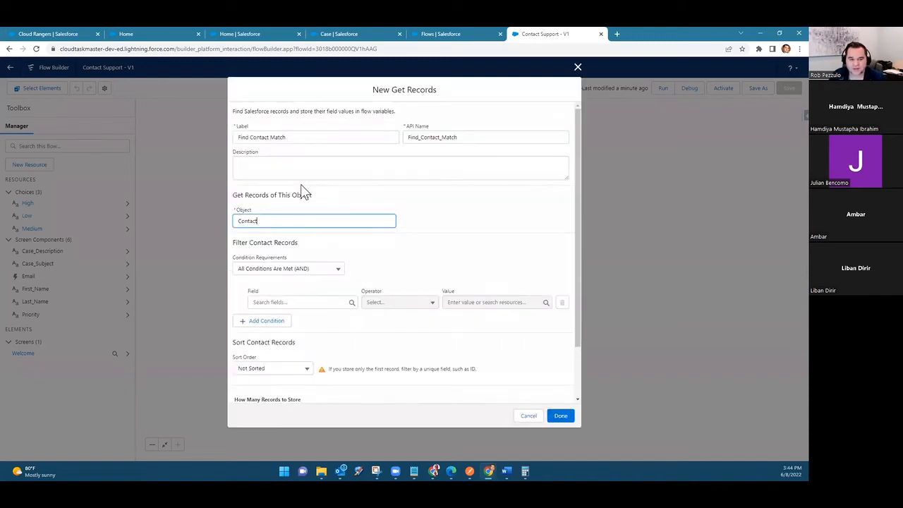
# Step: Filter the Contact records on the Email field using the Equals operator
pyautogui.click(300, 303)
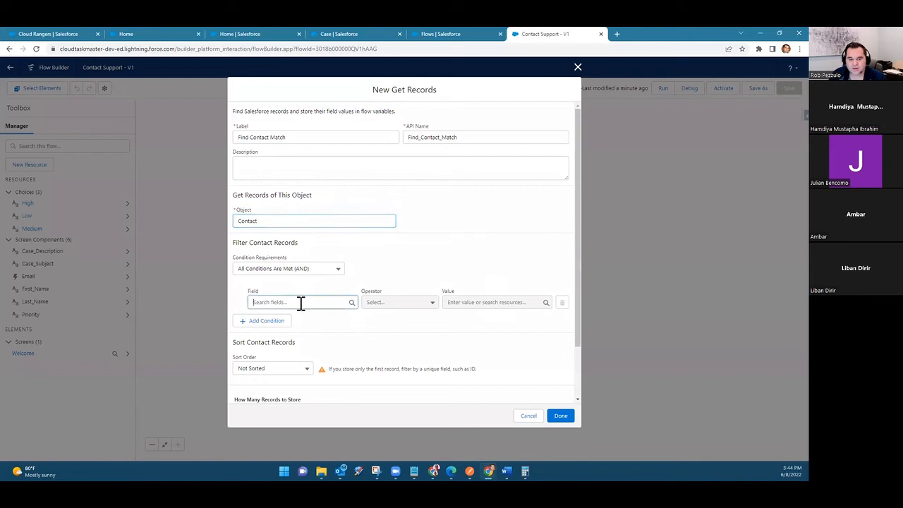
pyautogui.write('emia')
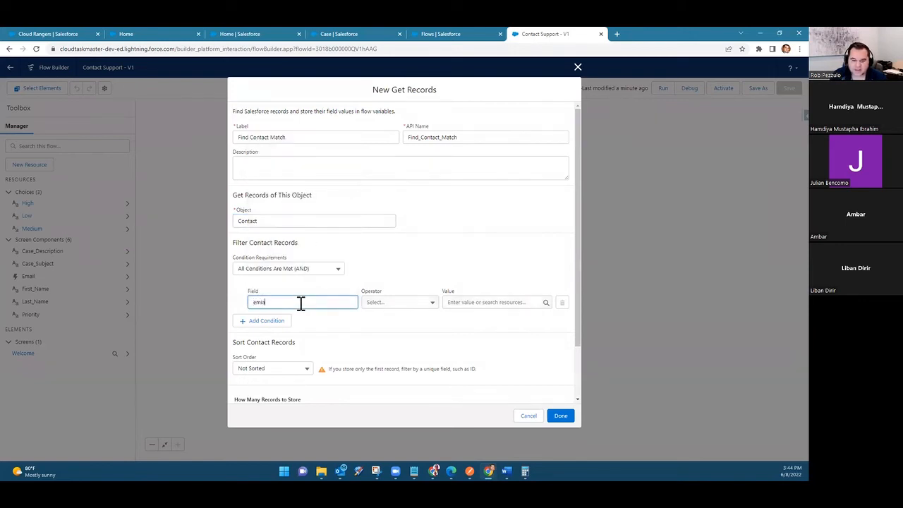
pyautogui.press('BackSpace')
pyautogui.write('a')
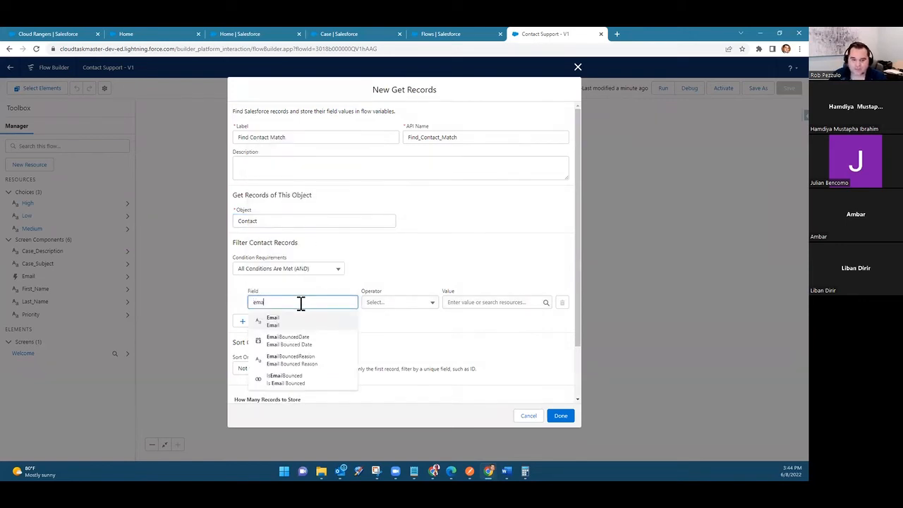
pyautogui.click(305, 321)
# Step: Set the Email condition's value to the value of the Email screen component, {!Email.value}
pyautogui.click(475, 302)
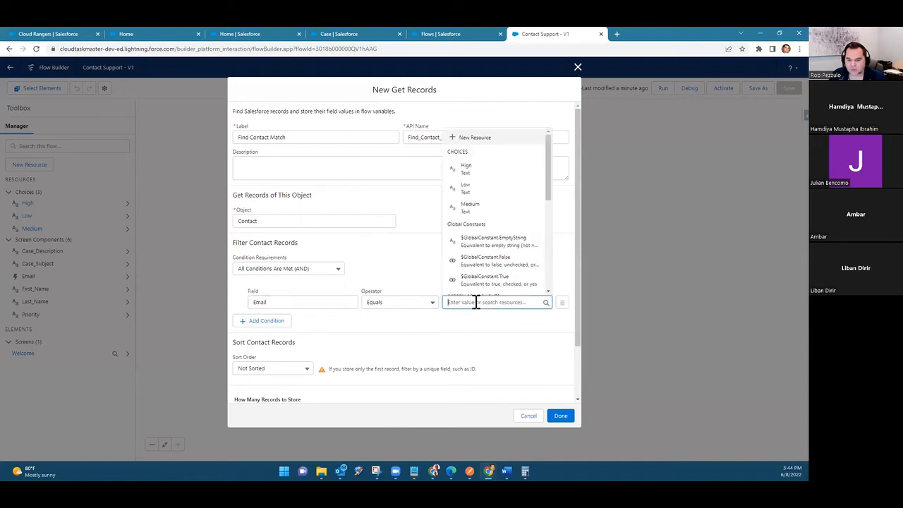
pyautogui.scroll(-2, 484, 242)
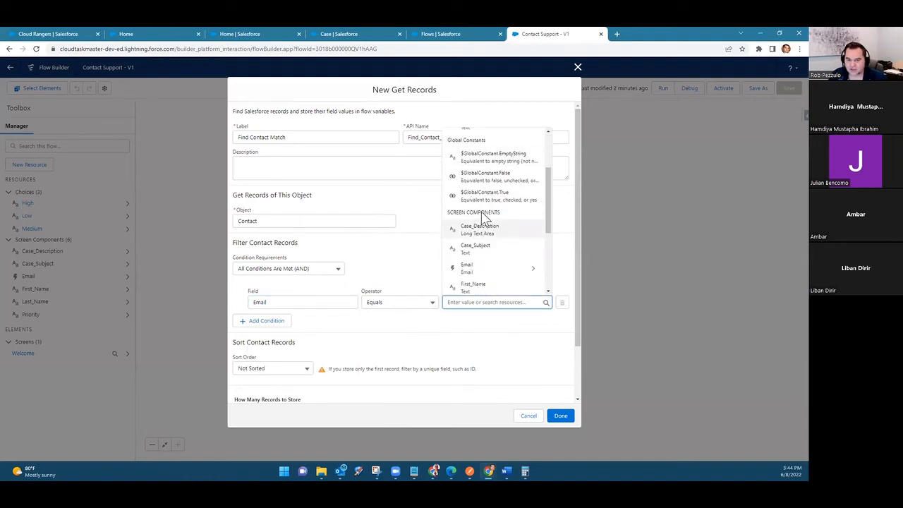
pyautogui.scroll(2, 484, 219)
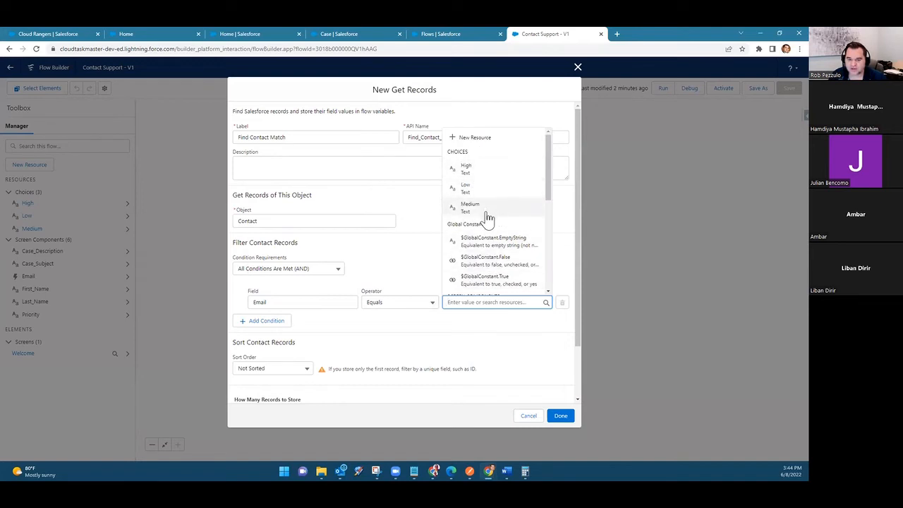
pyautogui.scroll(-2, 488, 230)
pyautogui.scroll(2, 503, 217)
pyautogui.scroll(-2, 504, 216)
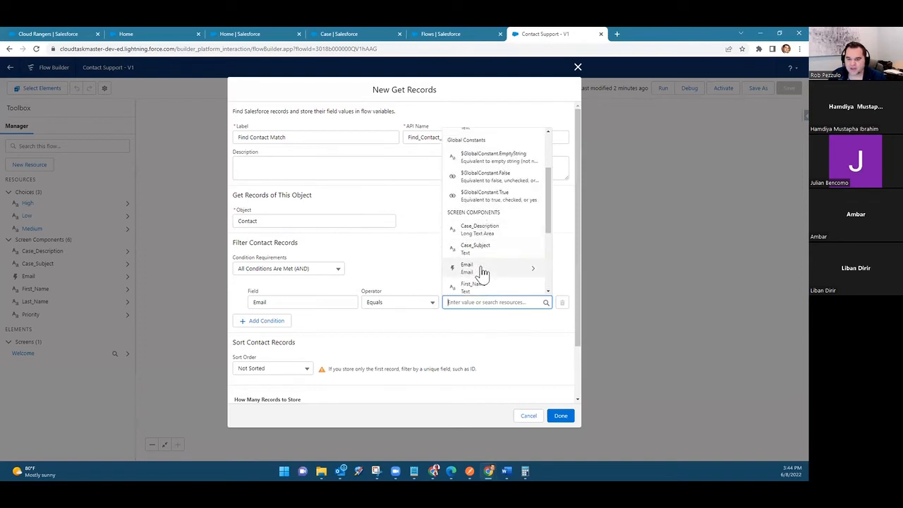
pyautogui.click(488, 271)
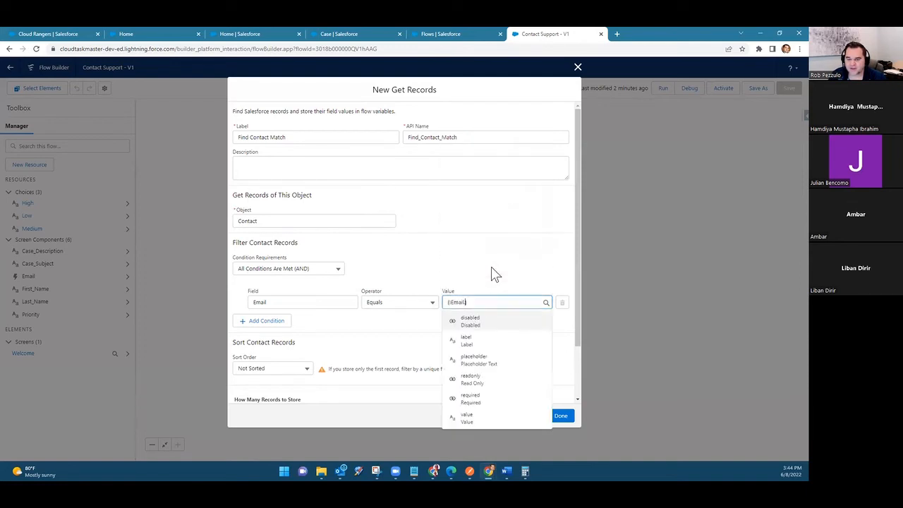
pyautogui.click(486, 421)
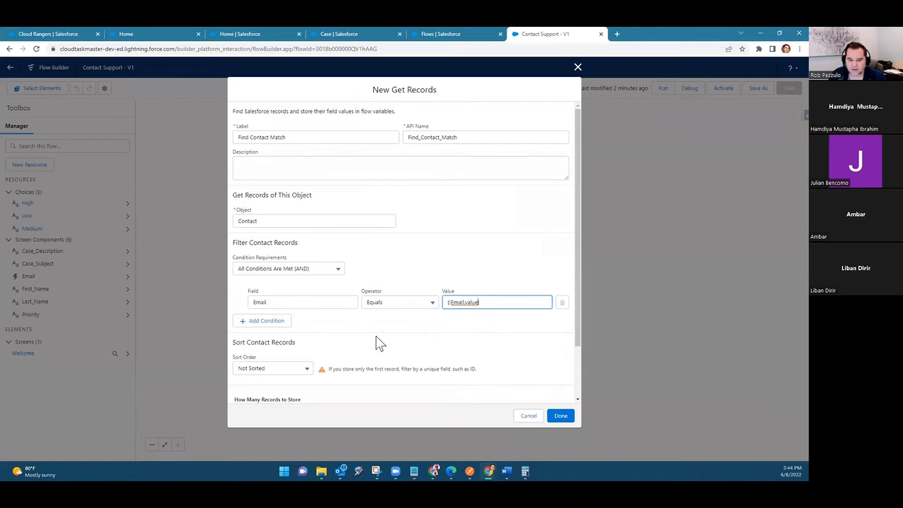
# Step: Keep storing only the first record with all fields stored automatically, and finish the Get Records element
pyautogui.scroll(-1, 376, 343)
pyautogui.scroll(-1, 346, 299)
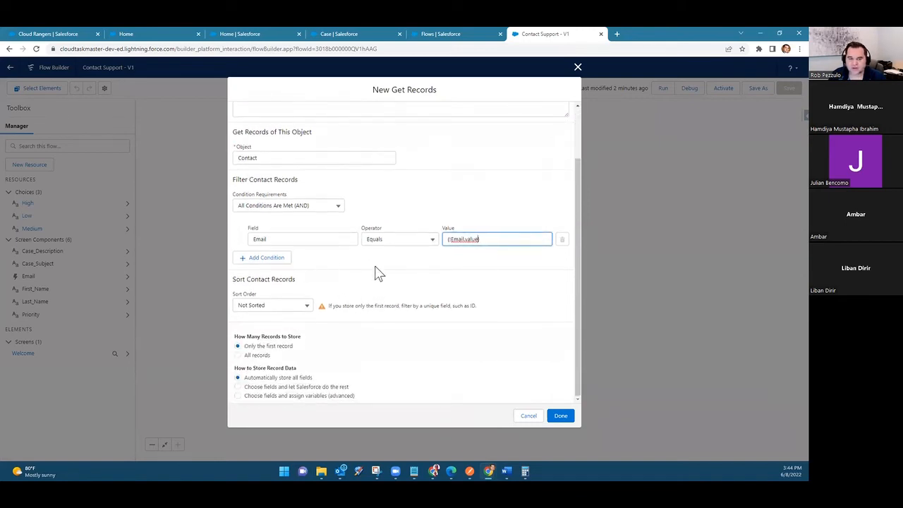
pyautogui.scroll(2, 375, 273)
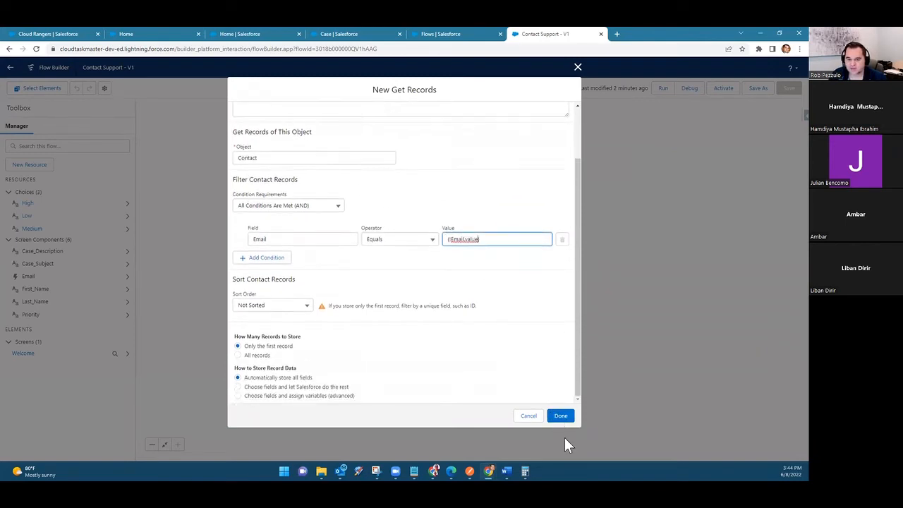
pyautogui.click(560, 417)
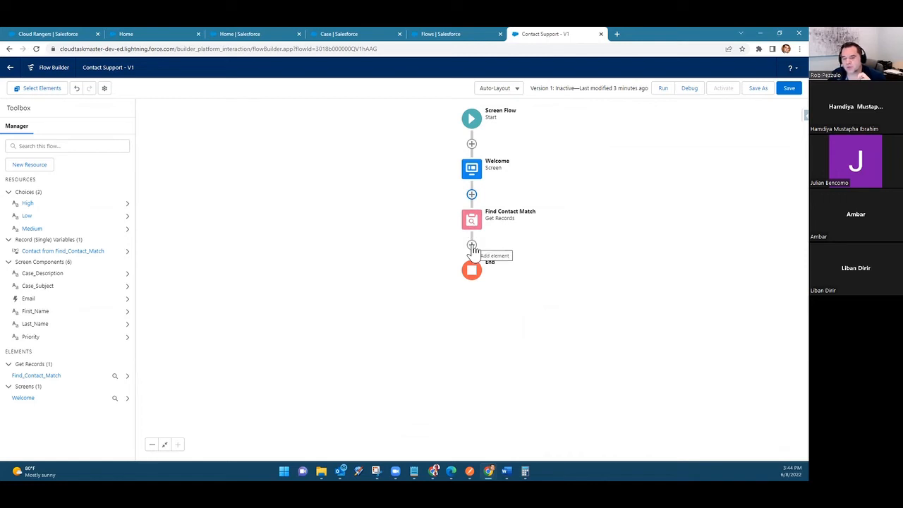
pyautogui.click(471, 244)
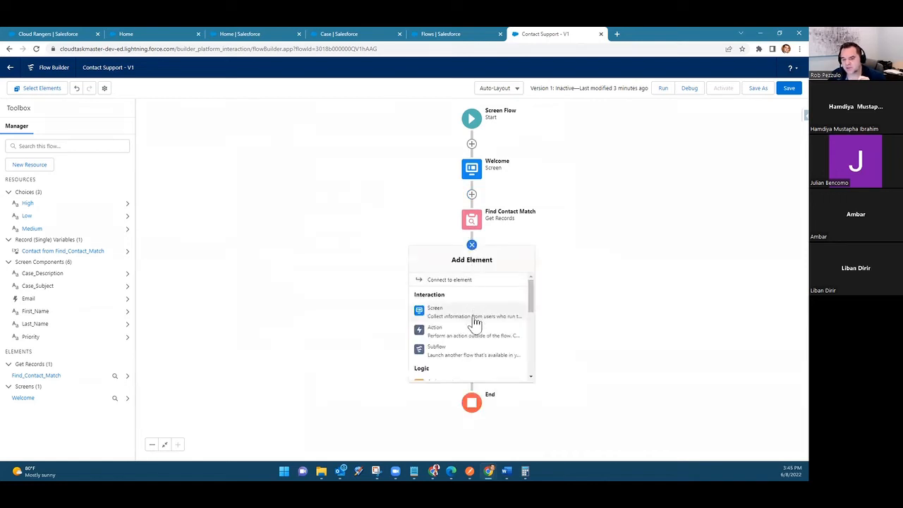
pyautogui.scroll(-2, 472, 321)
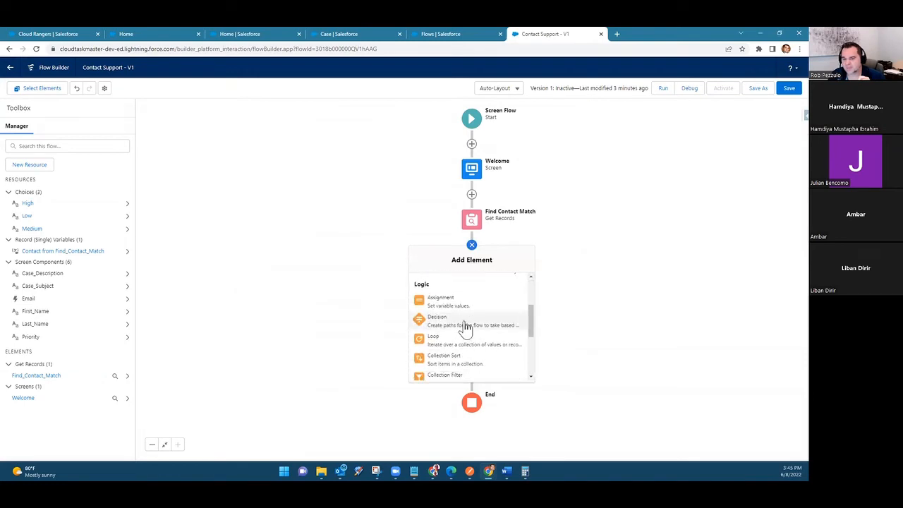
pyautogui.click(466, 325)
pyautogui.click(603, 372)
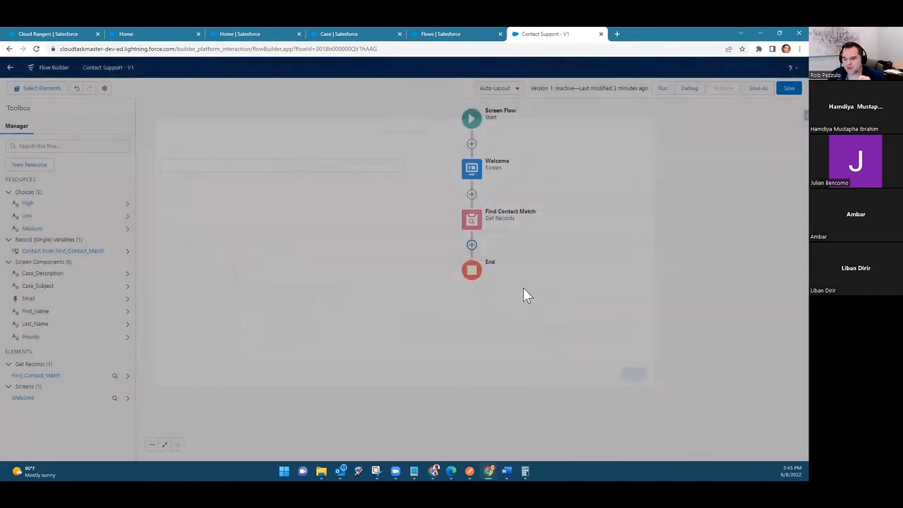
# Step: Add a Decision element labelled Found Contact Match? after the Find Contact Match element
pyautogui.click(472, 246)
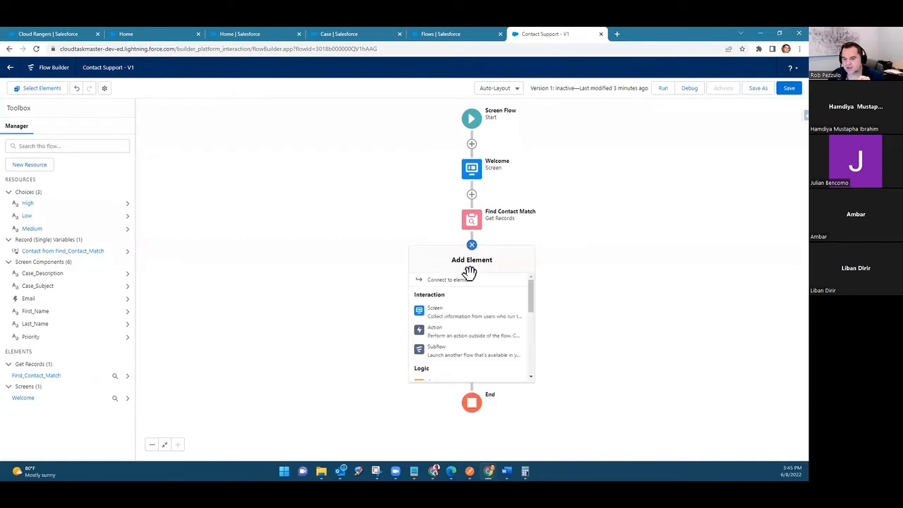
pyautogui.scroll(-1, 463, 336)
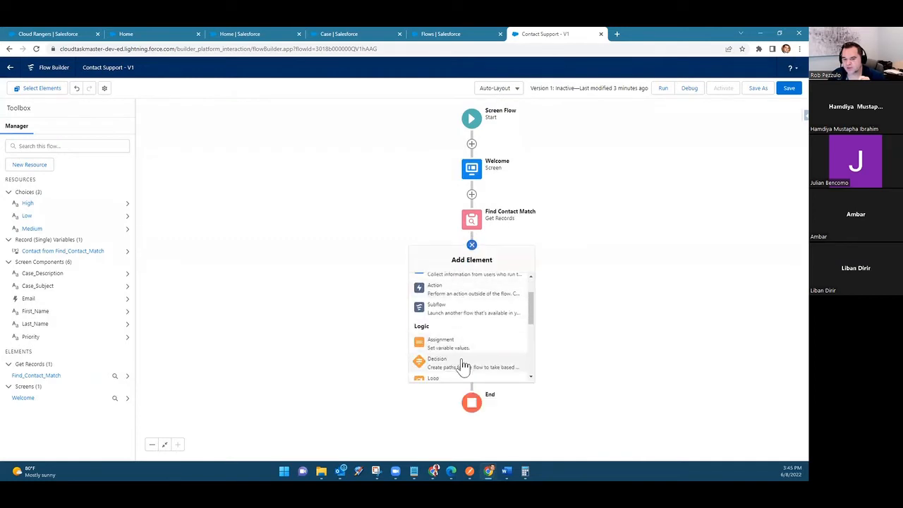
pyautogui.click(460, 363)
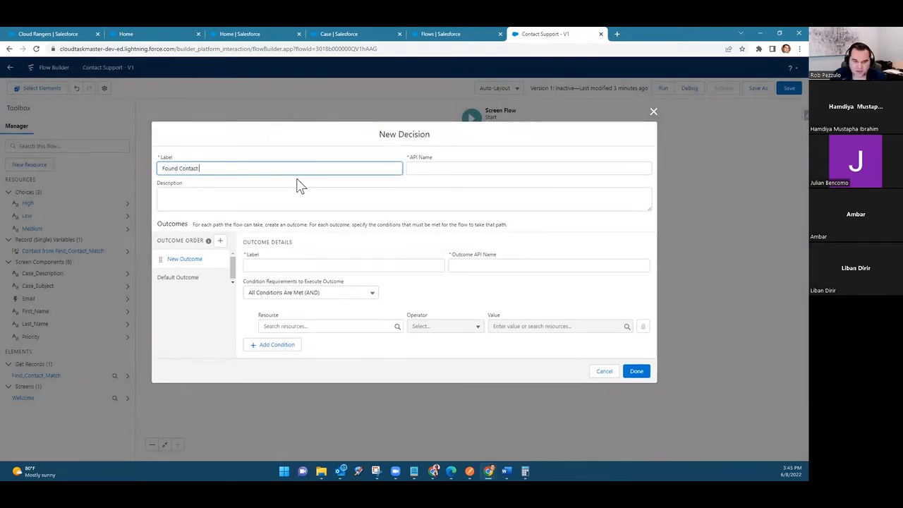
pyautogui.press('Tab')
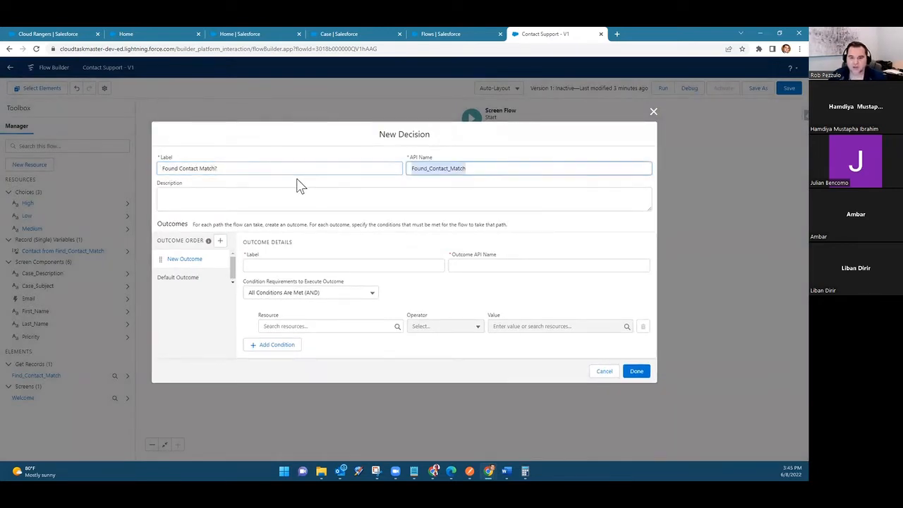
# Step: Label the decision's first outcome Yes and give it the API name Yes_Found_Contact_Match
pyautogui.click(272, 265)
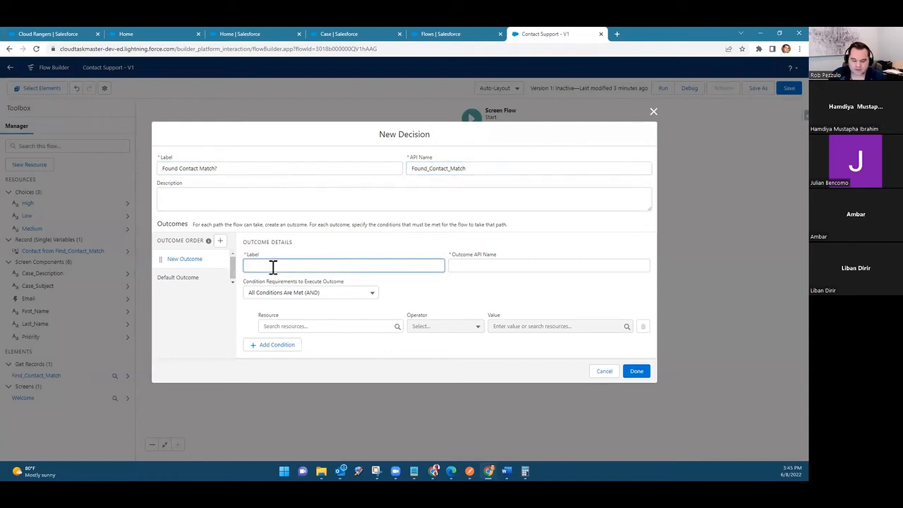
pyautogui.press('Tab')
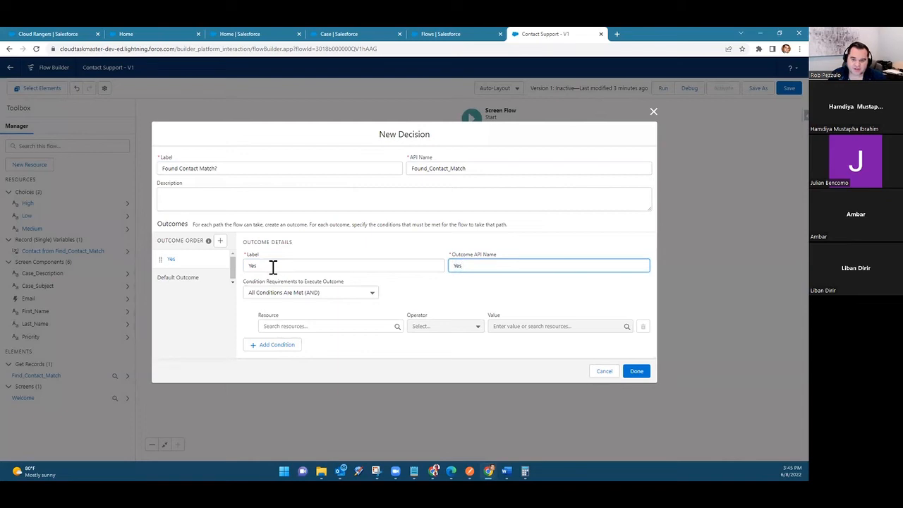
pyautogui.doubleClick(435, 168)
pyautogui.hotkey('ctrl', 'c')
pyautogui.click(491, 265)
pyautogui.write('_')
pyautogui.hotkey('ctrl', 'v')
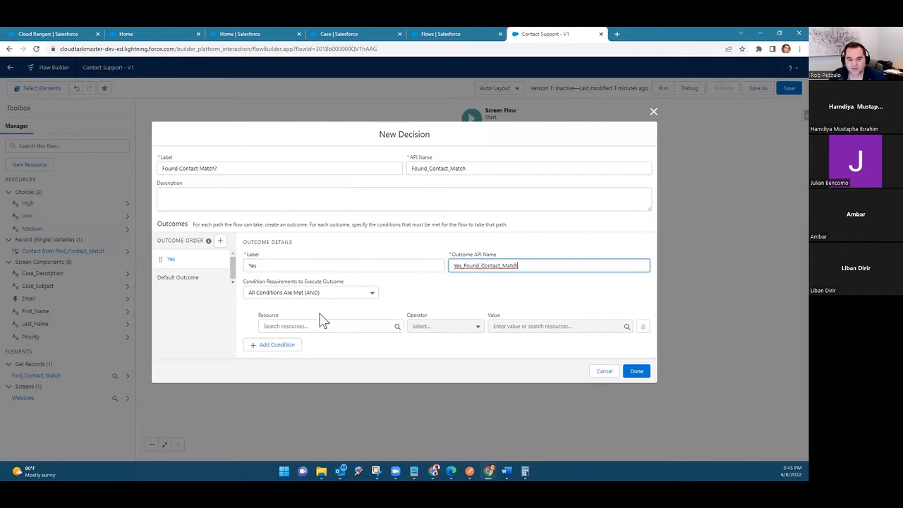
# Step: Rename the decision's default outcome to No
pyautogui.click(202, 278)
pyautogui.click(319, 257)
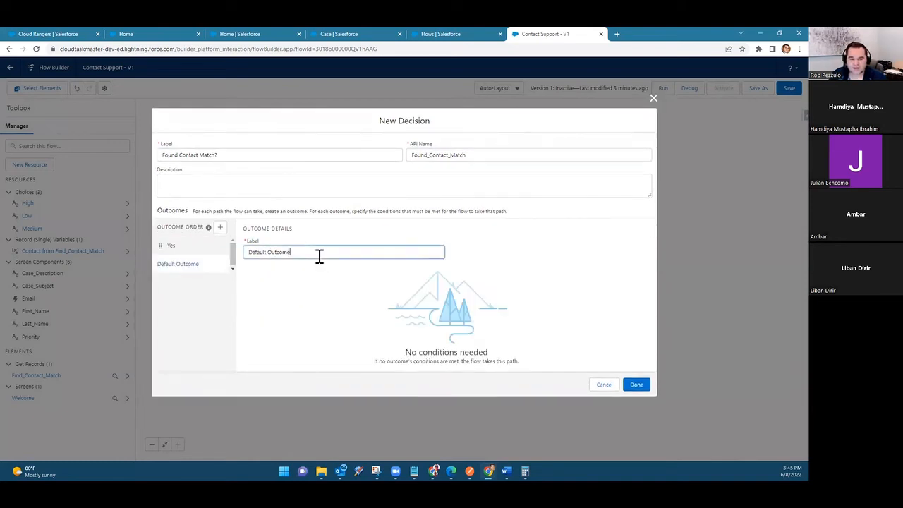
pyautogui.hotkey('ctrl', 'a')
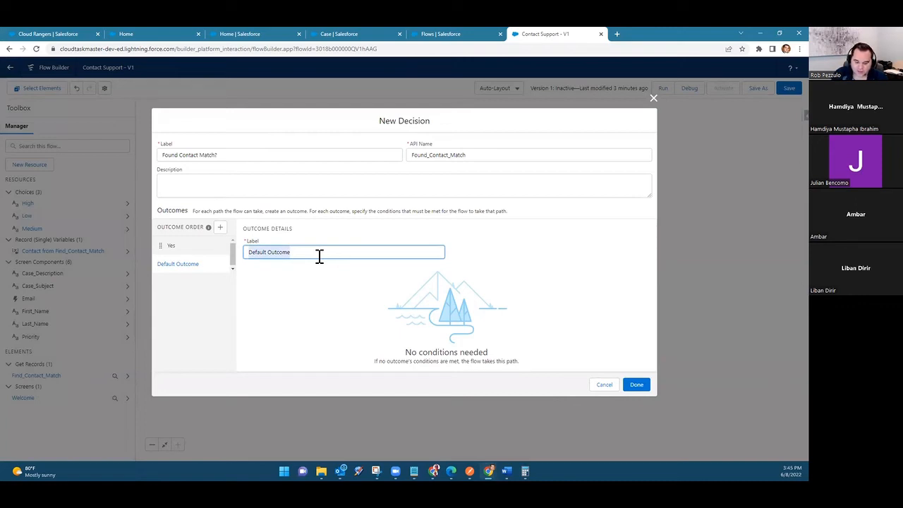
pyautogui.write('No')
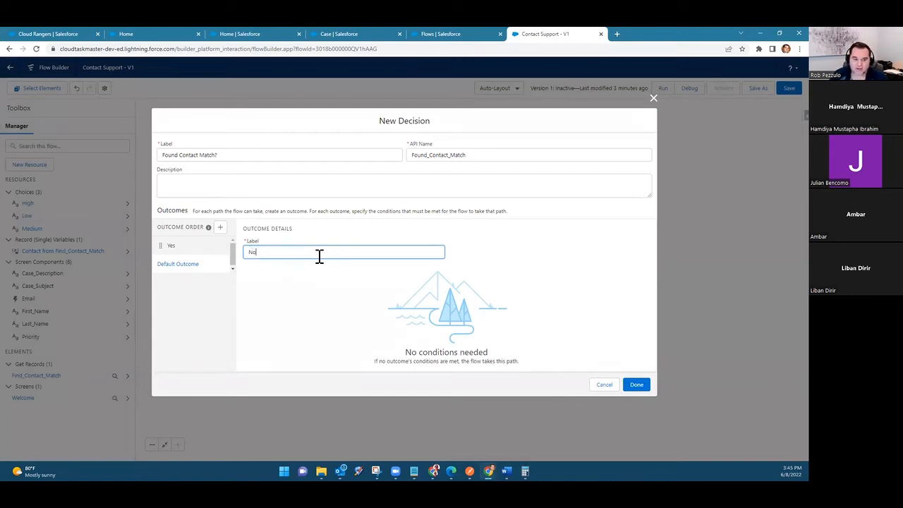
pyautogui.click(333, 318)
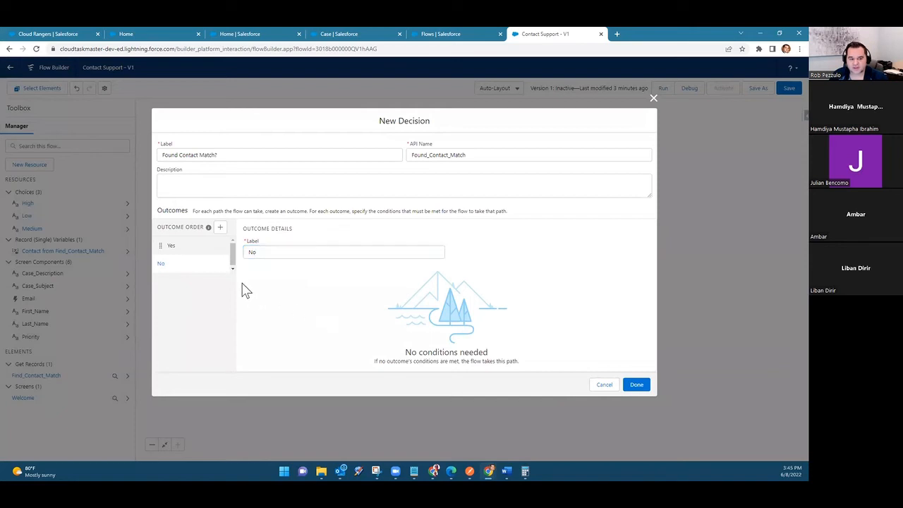
# Step: Set the Yes outcome's condition resource to the whole Contact from Find_Contact_Match record
pyautogui.click(202, 247)
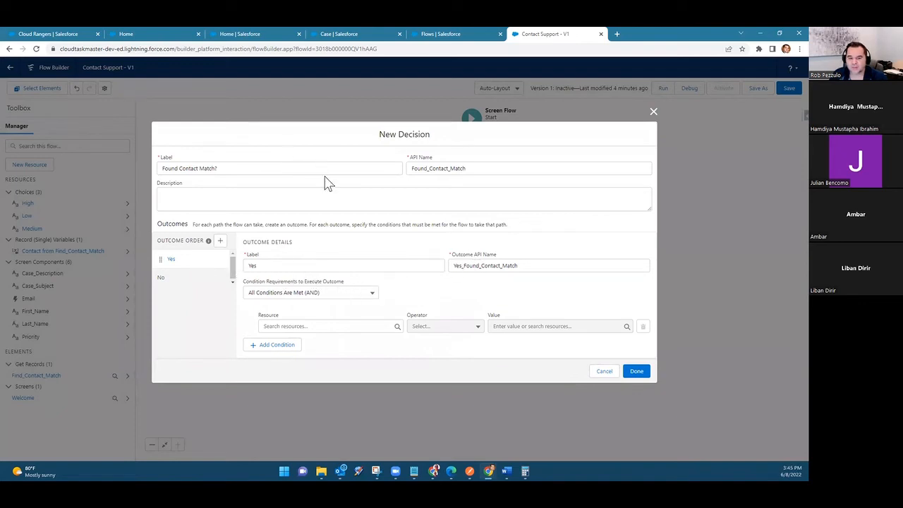
pyautogui.click(359, 325)
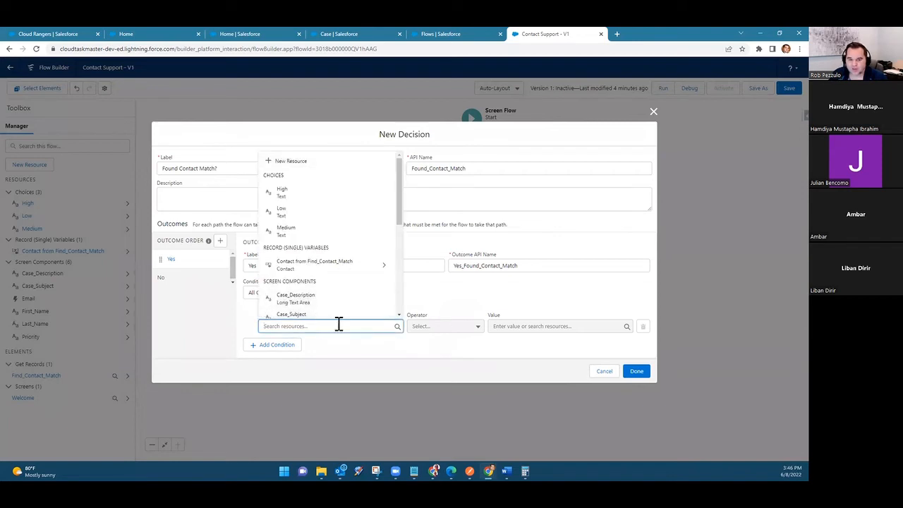
pyautogui.click(323, 268)
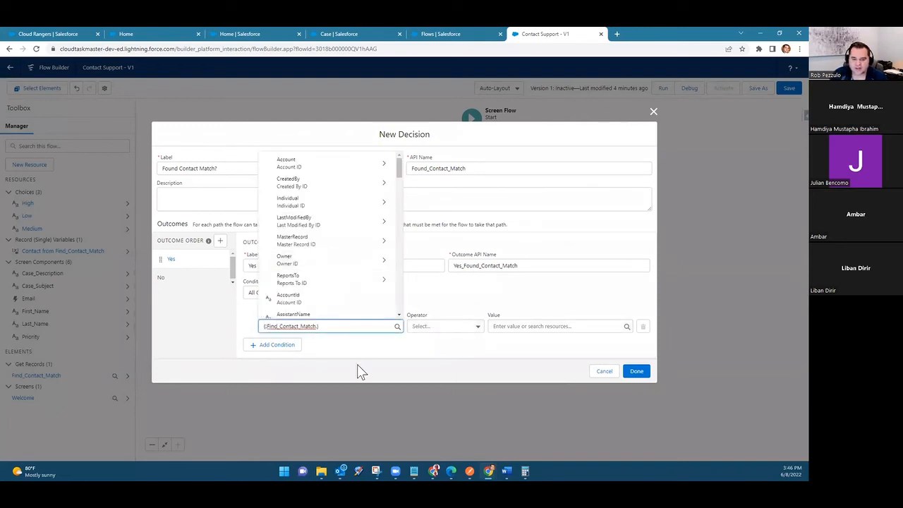
pyautogui.press('BackSpace')
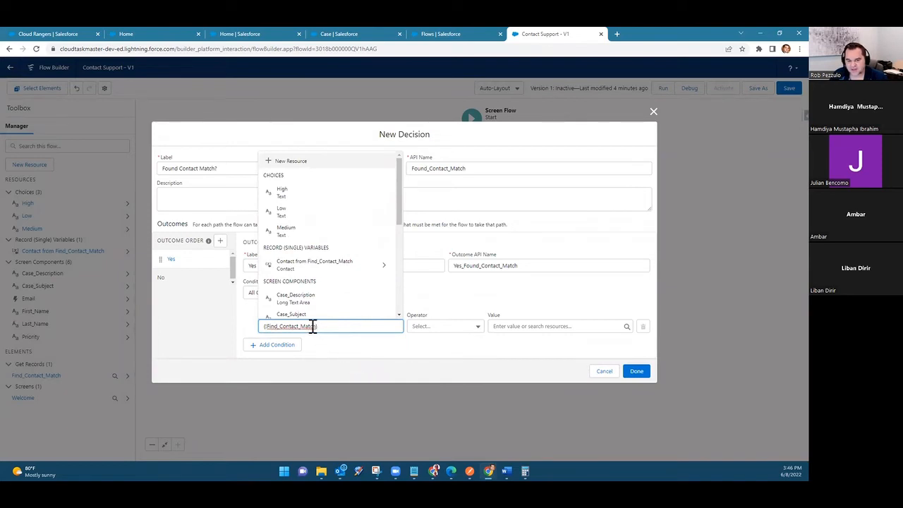
pyautogui.click(346, 362)
# Step: Set the Yes condition's operator to Is Null and its value to the False global constant, and finish the Decision element
pyautogui.click(444, 336)
pyautogui.click(446, 375)
pyautogui.click(520, 326)
pyautogui.write('false')
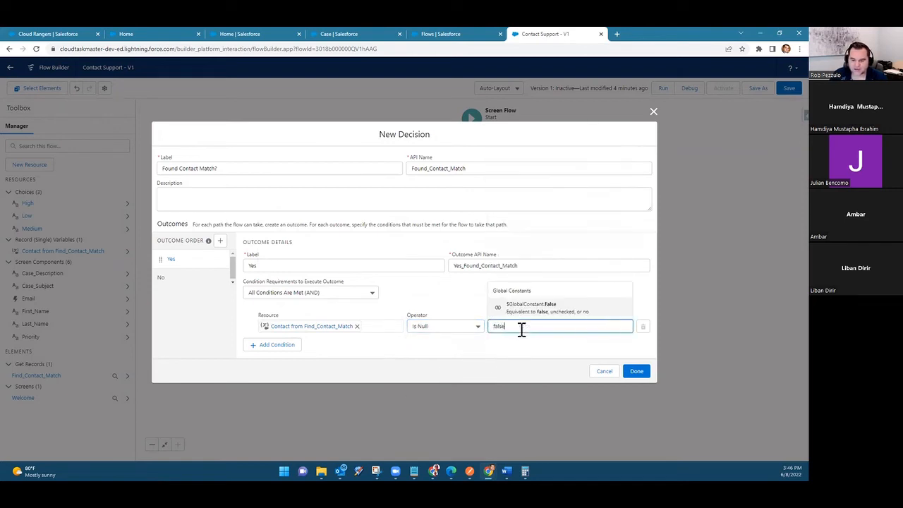
pyautogui.click(553, 309)
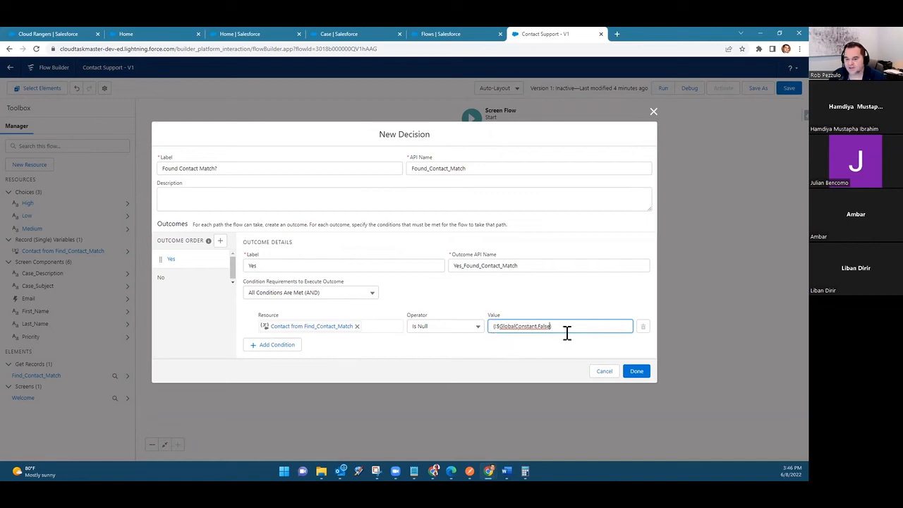
pyautogui.click(450, 350)
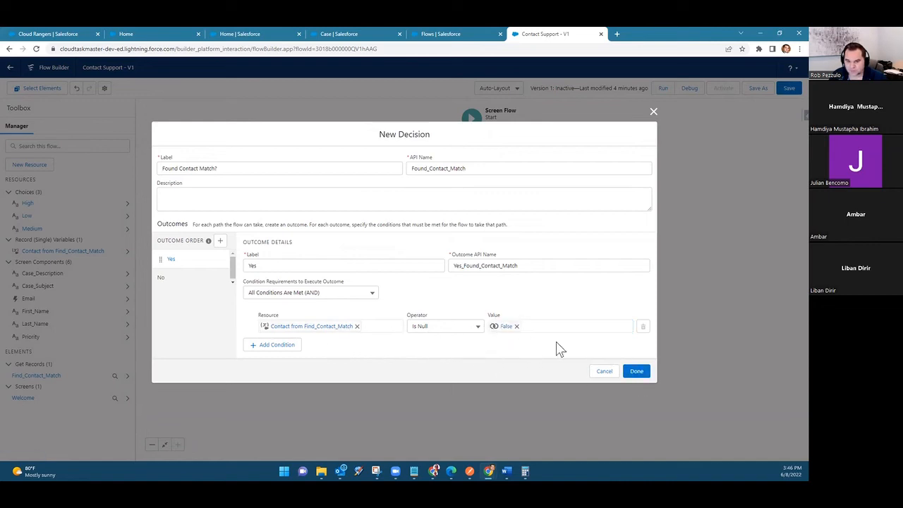
pyautogui.click(636, 371)
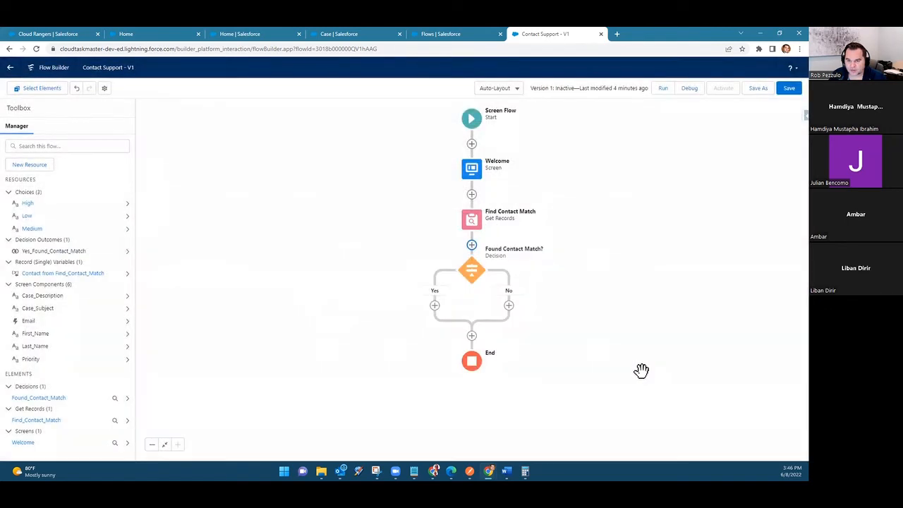
# Step: Reopen the Found Contact Match? decision, reselect Contact from Find_Contact_Match as the Yes condition's resource, and finish editing
pyautogui.click(472, 274)
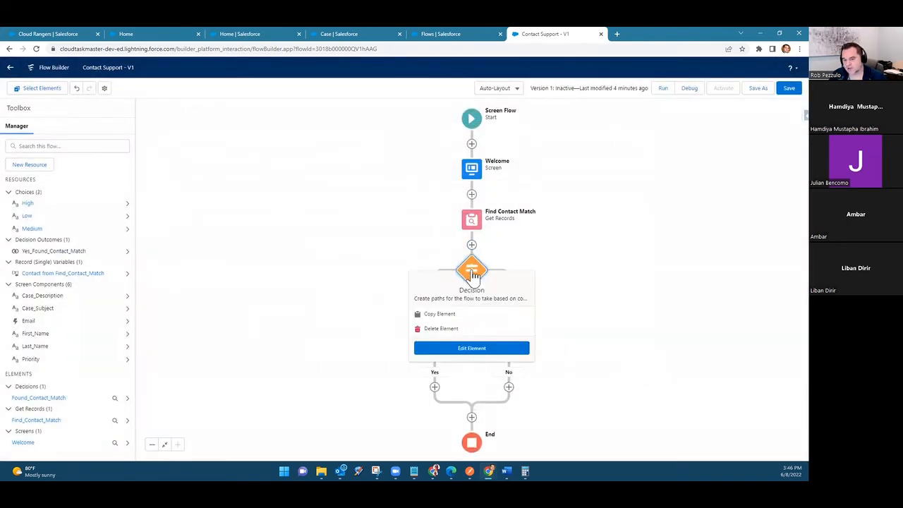
pyautogui.click(689, 296)
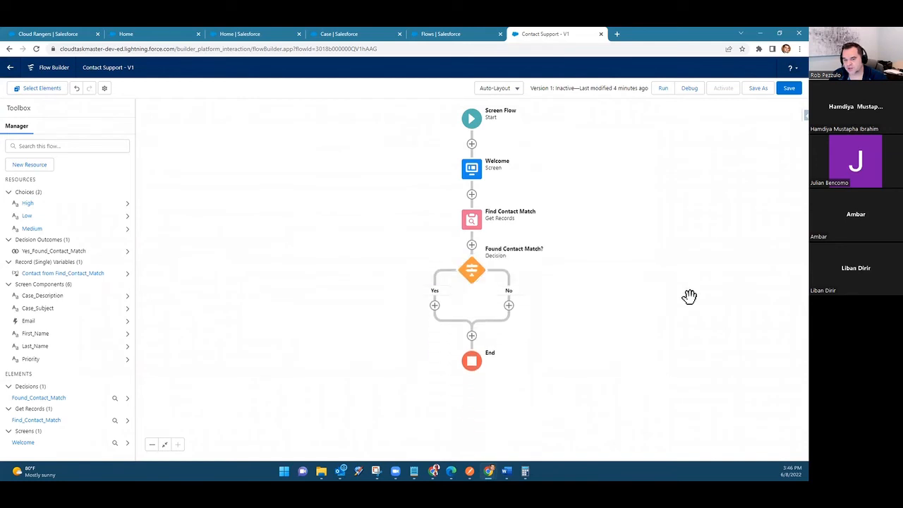
pyautogui.click(469, 274)
pyautogui.click(464, 350)
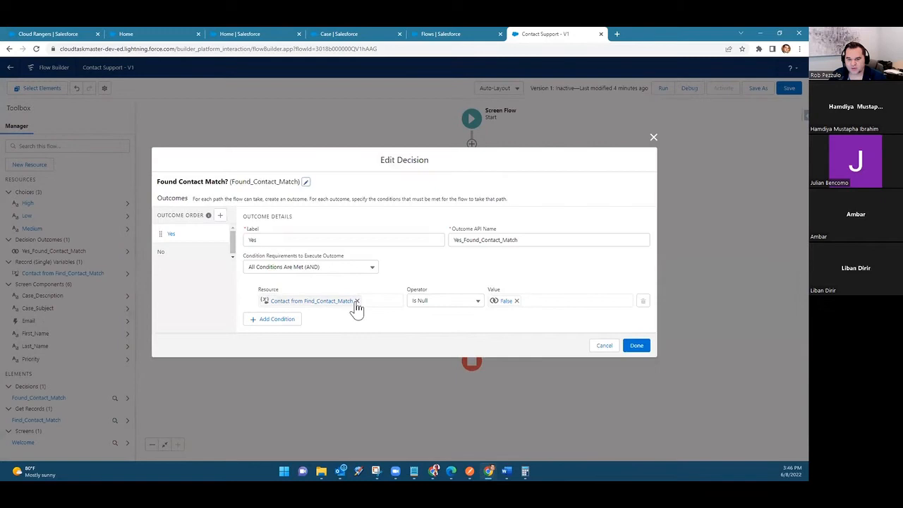
pyautogui.click(356, 301)
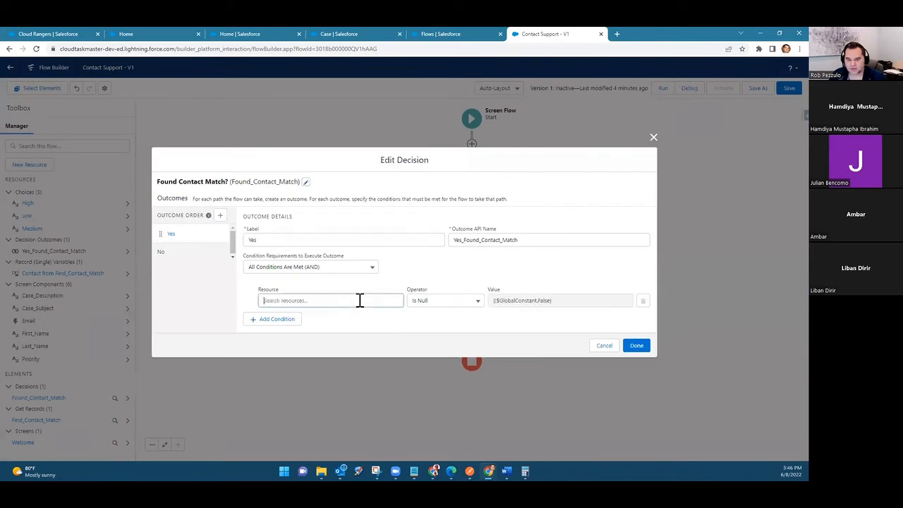
pyautogui.click(359, 300)
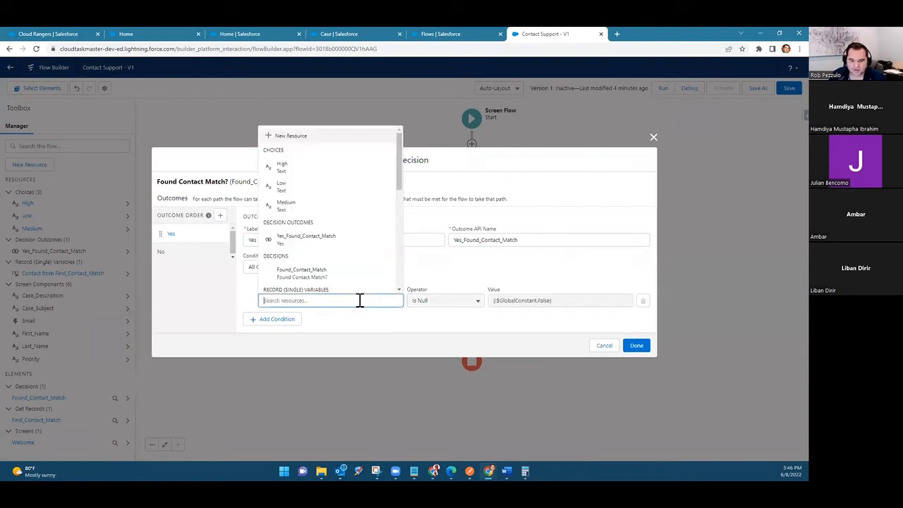
pyautogui.scroll(-3, 331, 237)
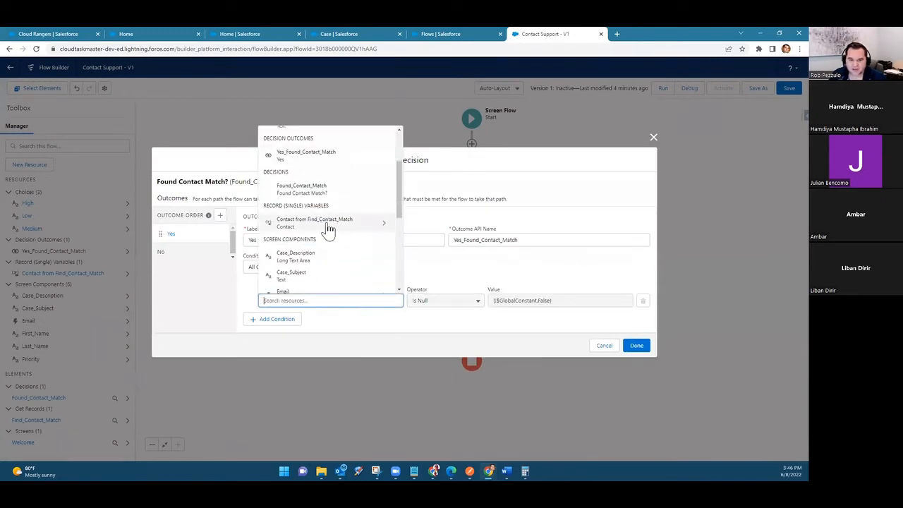
pyautogui.click(328, 224)
pyautogui.scroll(-1, 321, 234)
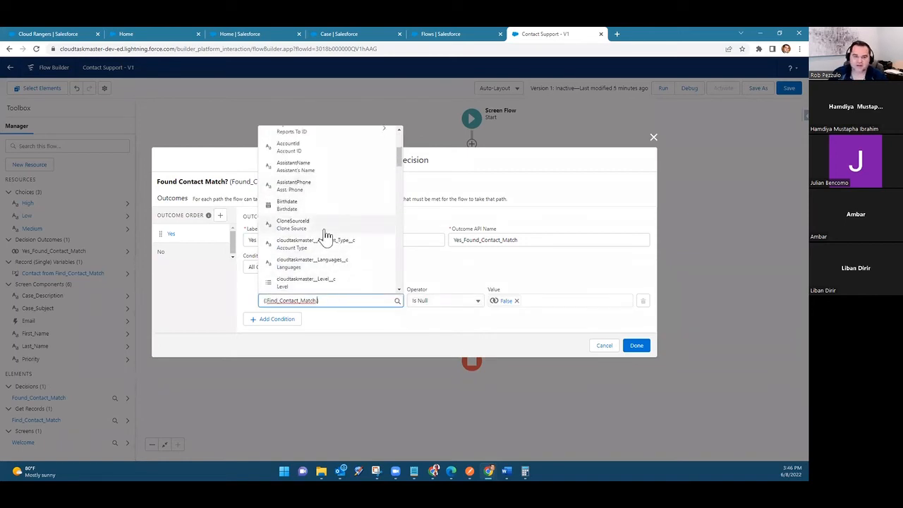
pyautogui.press('BackSpace')
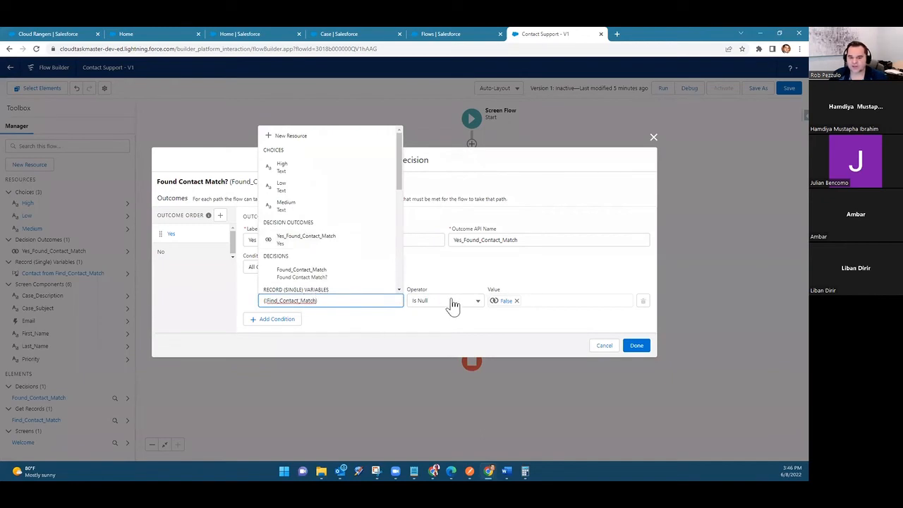
pyautogui.click(464, 325)
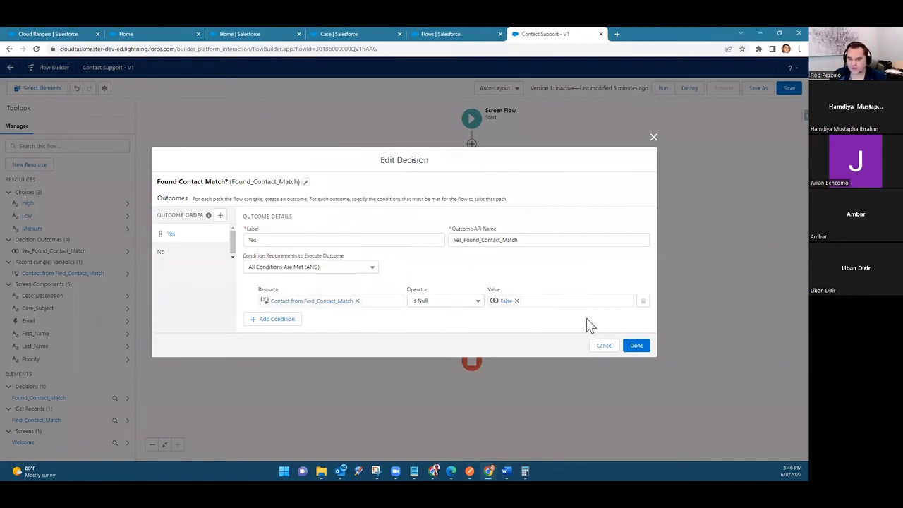
pyautogui.click(637, 346)
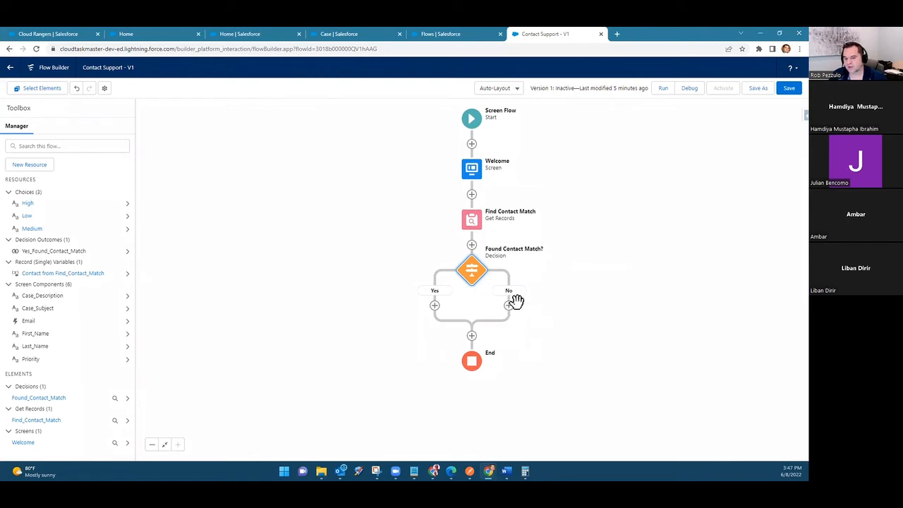
# Step: Add a Create Records element on the Yes path, labelled Create Case w Contact with API name Create_Case_w_Contact
pyautogui.click(435, 305)
pyautogui.scroll(-3, 425, 374)
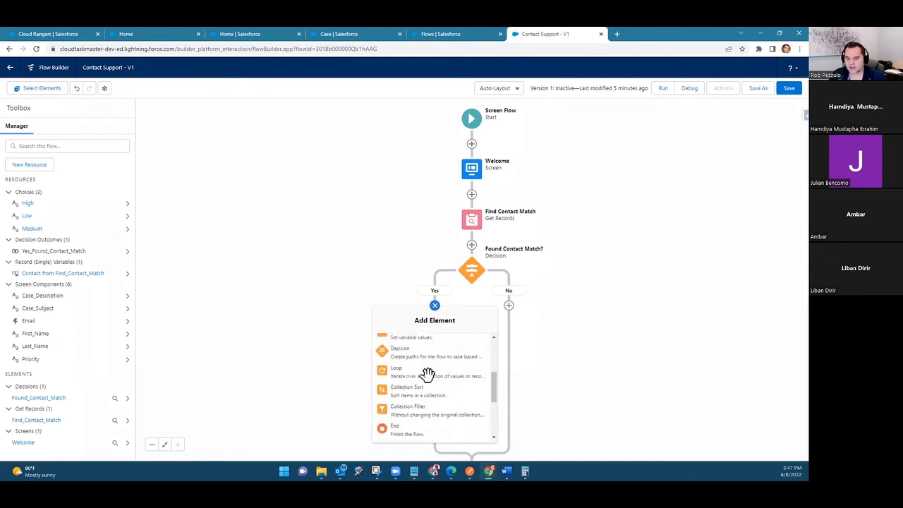
pyautogui.scroll(-3, 426, 390)
pyautogui.click(428, 371)
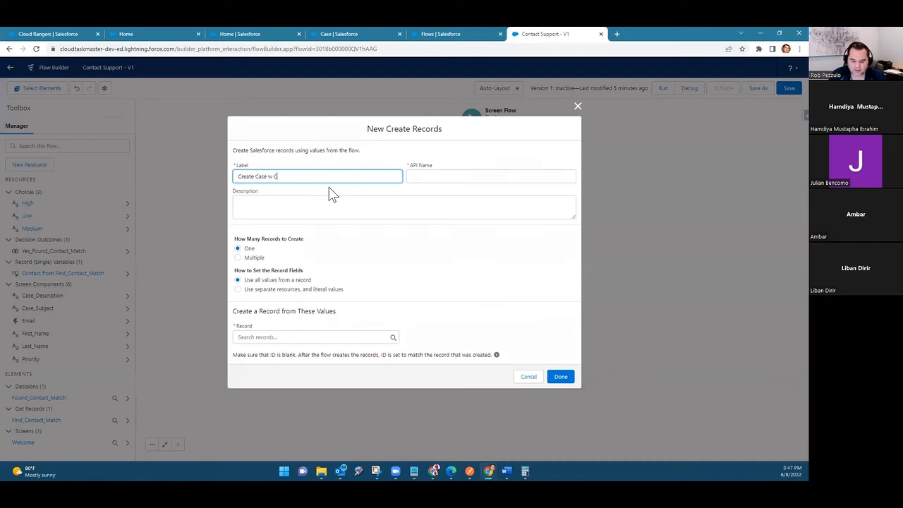
pyautogui.press('Tab')
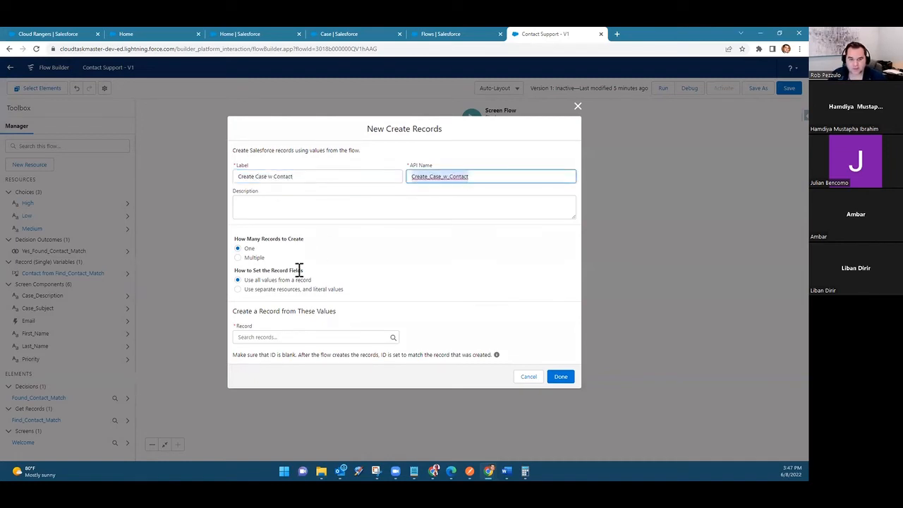
# Step: Set the record fields to use separate resources and literal values, and choose Case as the object to create
pyautogui.click(296, 337)
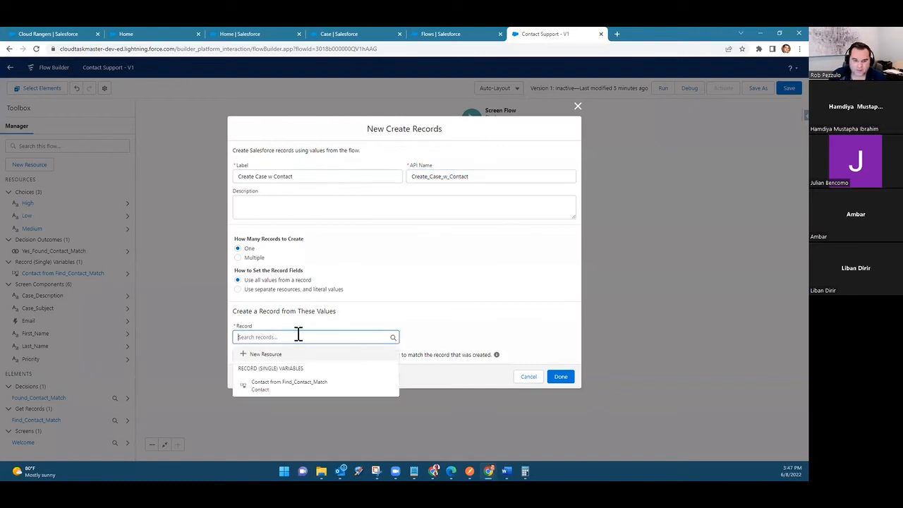
pyautogui.click(317, 294)
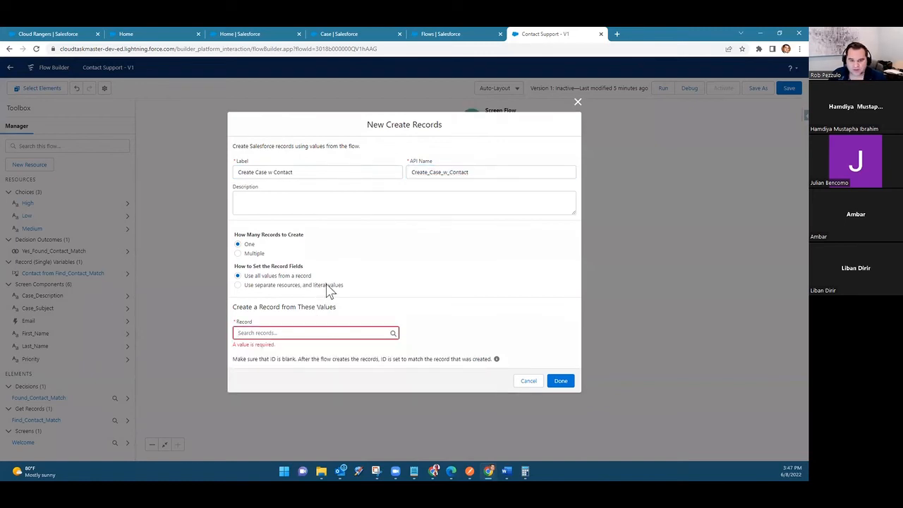
pyautogui.click(327, 286)
pyautogui.click(305, 345)
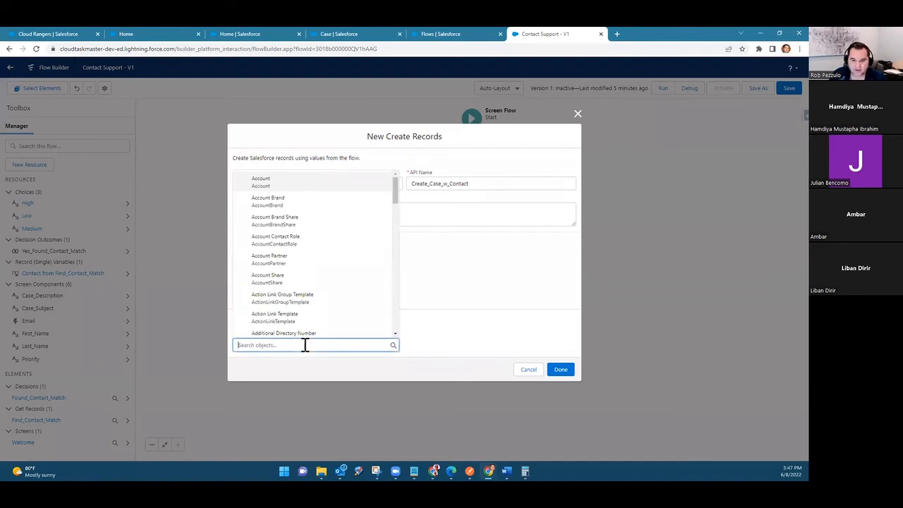
pyautogui.click(465, 299)
pyautogui.click(285, 343)
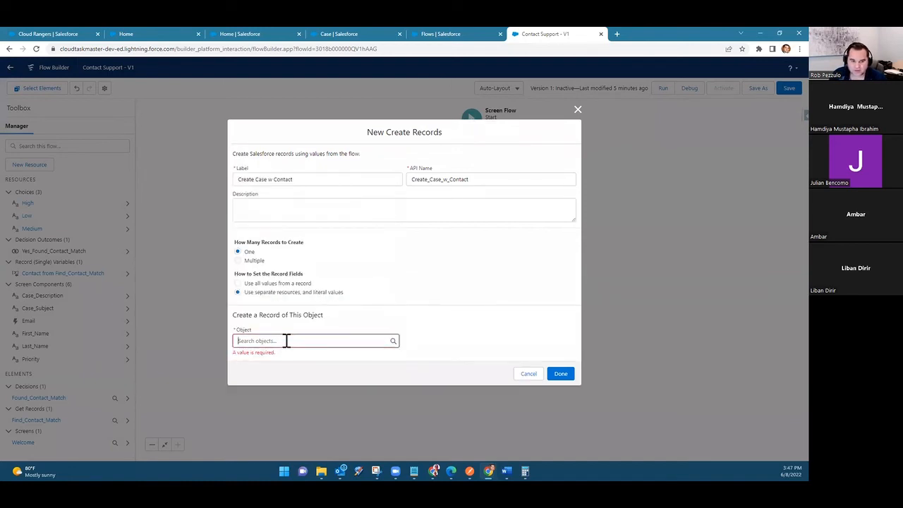
pyautogui.write('case')
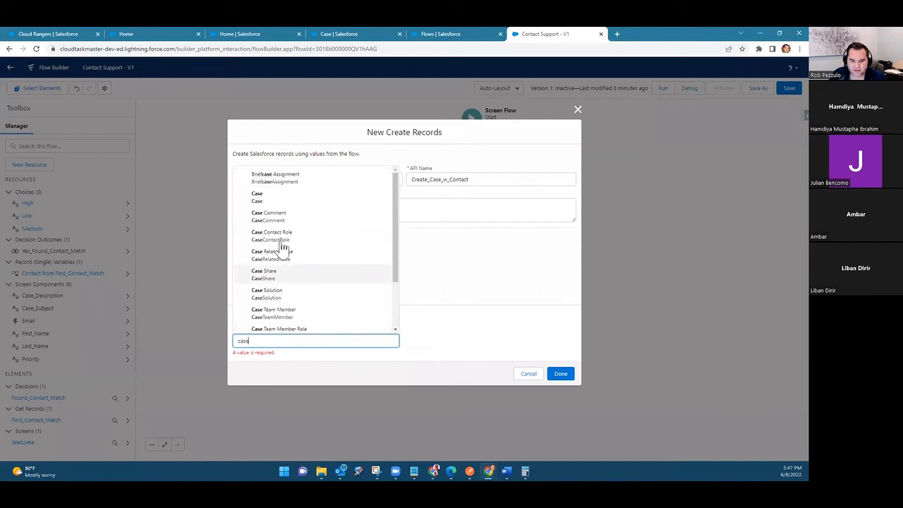
pyautogui.click(280, 200)
# Step: Choose Subject as the first Case field and add five more field rows
pyautogui.click(326, 356)
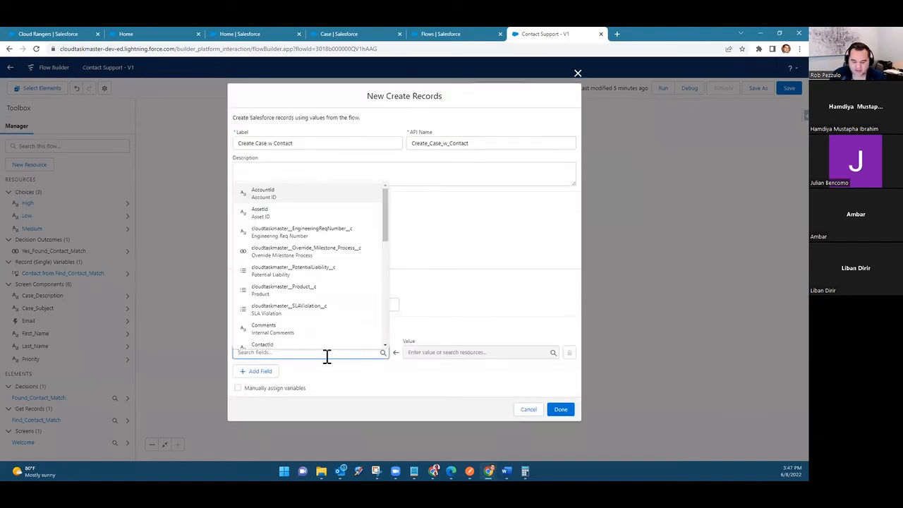
pyautogui.write('sub')
pyautogui.click(316, 337)
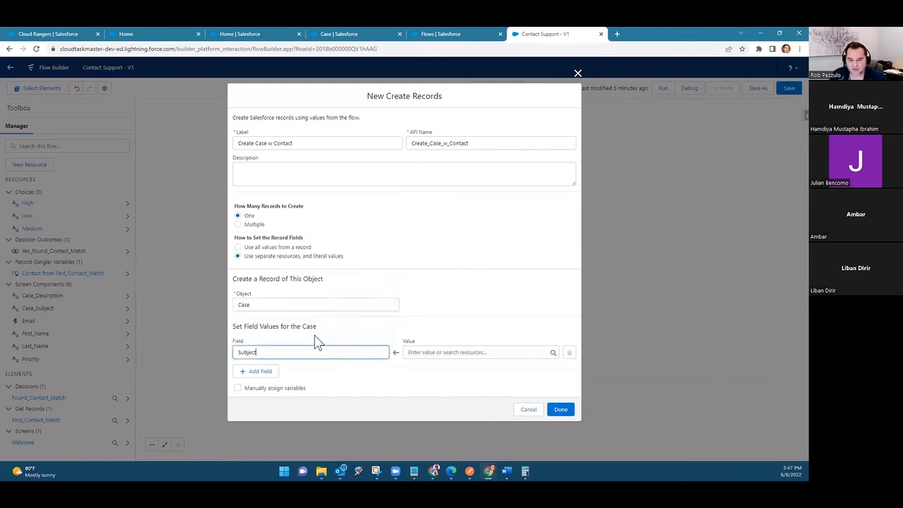
pyautogui.click(270, 379)
pyautogui.click(262, 381)
pyautogui.click(263, 378)
pyautogui.click(264, 378)
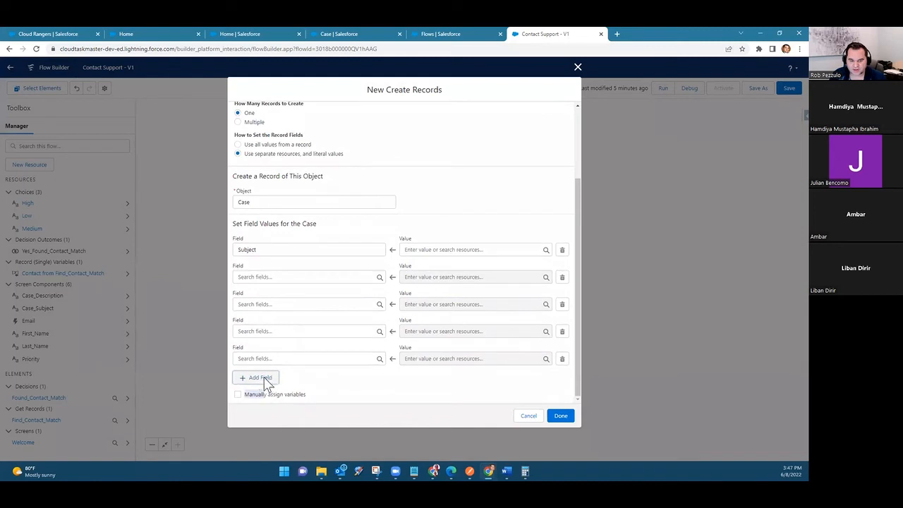
pyautogui.click(263, 379)
# Step: Choose Description and Priority as the second and third Case fields
pyautogui.click(262, 247)
pyautogui.write('desc')
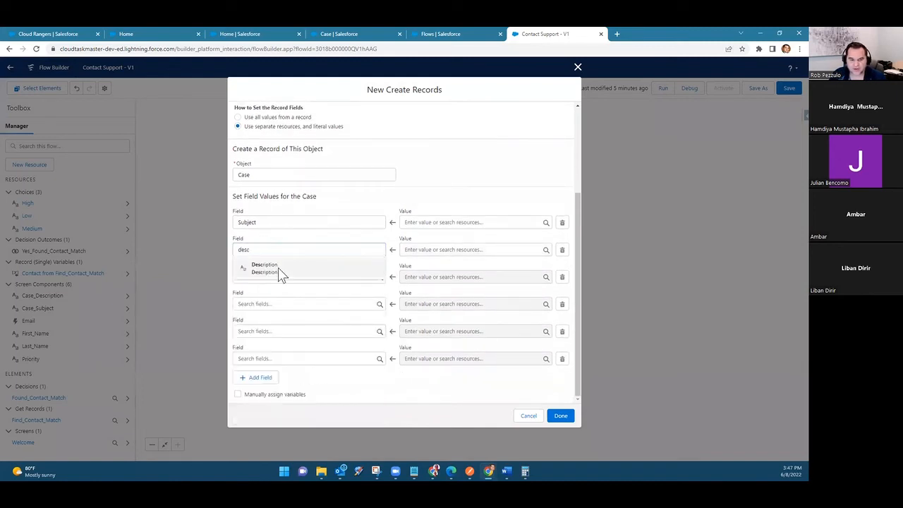
pyautogui.click(275, 271)
pyautogui.click(275, 275)
pyautogui.write('p')
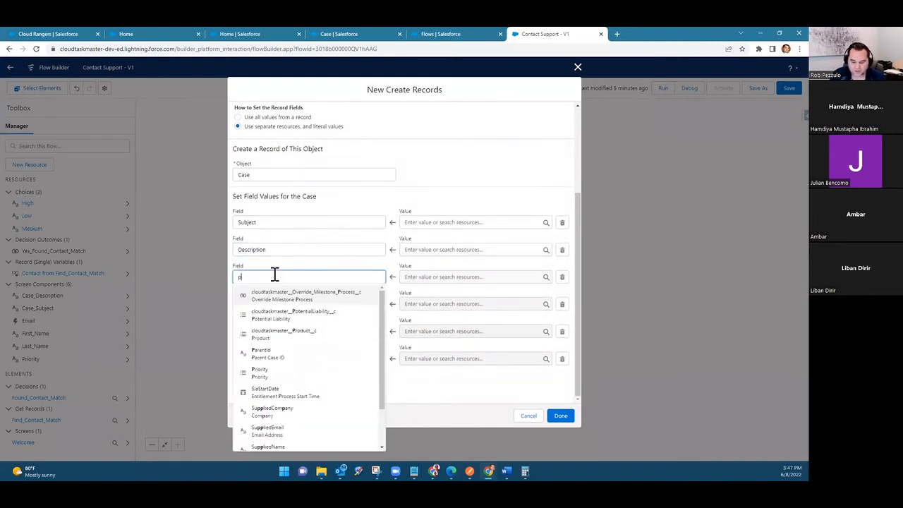
pyautogui.write('ri')
pyautogui.click(283, 300)
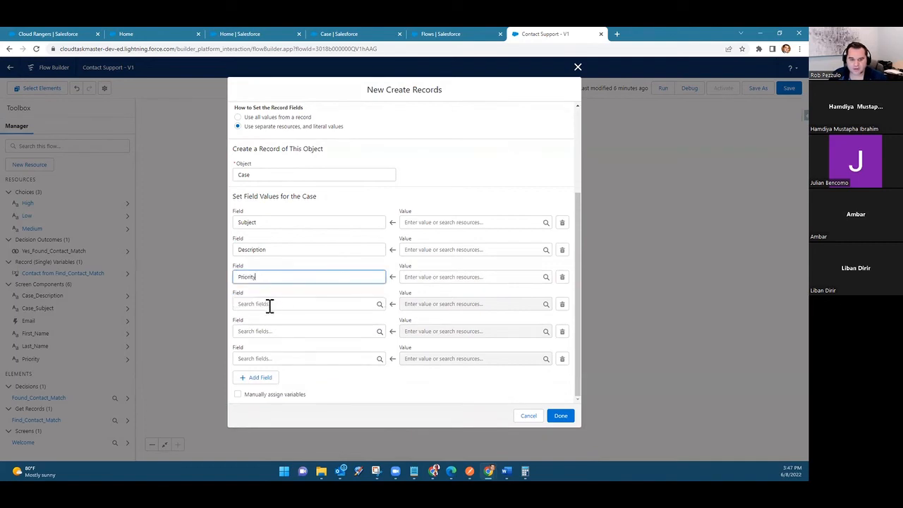
# Step: Choose ContactId and AccountId as the fourth and fifth Case fields and remove the unused blank row
pyautogui.click(269, 304)
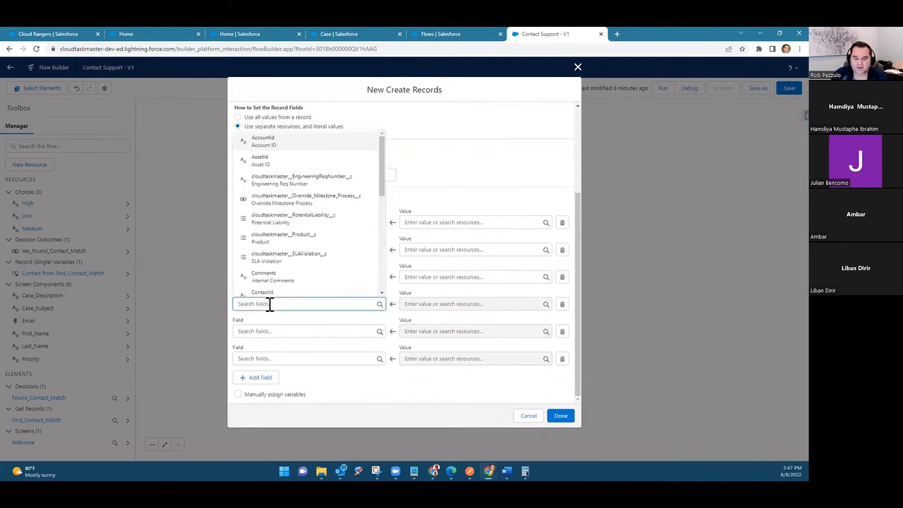
pyautogui.write('con')
pyautogui.click(265, 289)
pyautogui.click(258, 332)
pyautogui.write('acco')
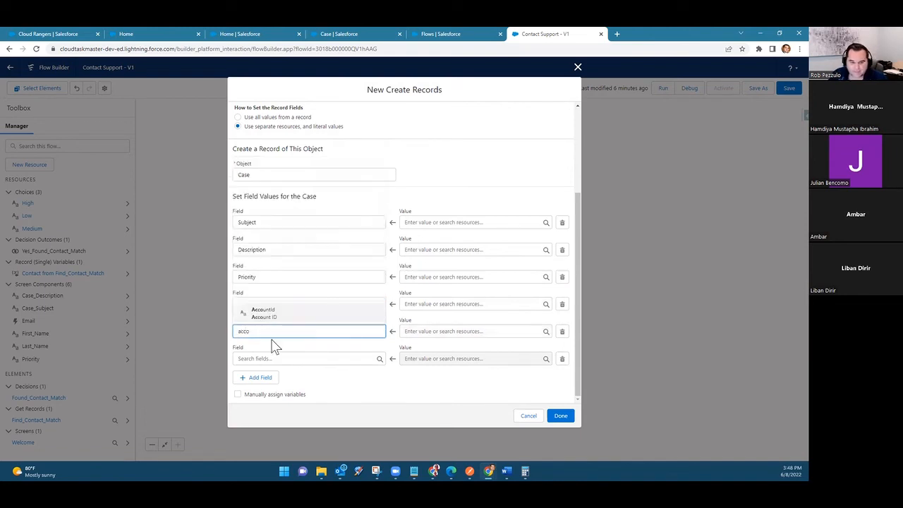
pyautogui.click(282, 314)
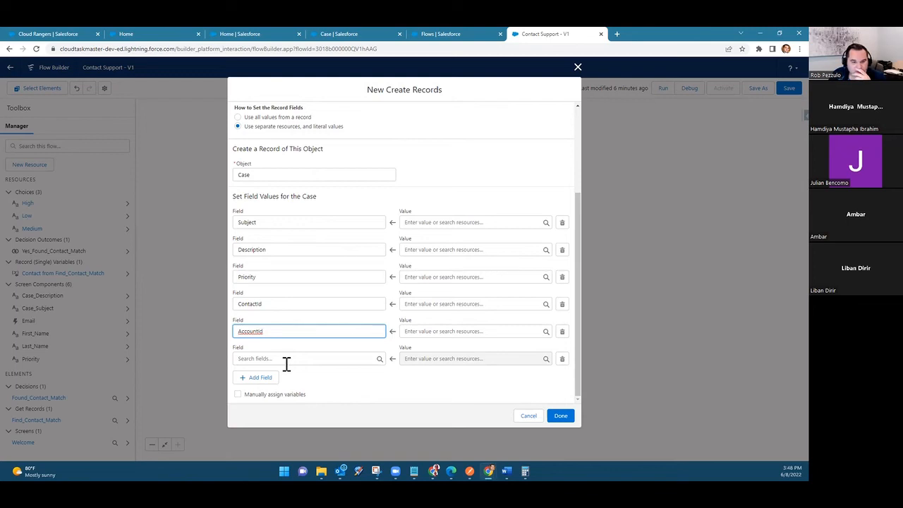
pyautogui.click(561, 360)
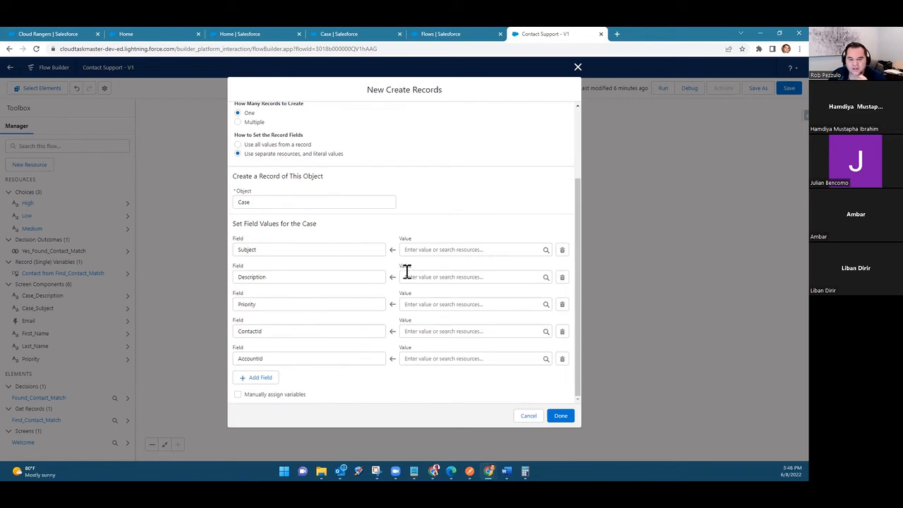
# Step: Map the Case's Subject, Description and Priority fields to the Case_Subject, Case_Description and Priority screen components
pyautogui.click(443, 250)
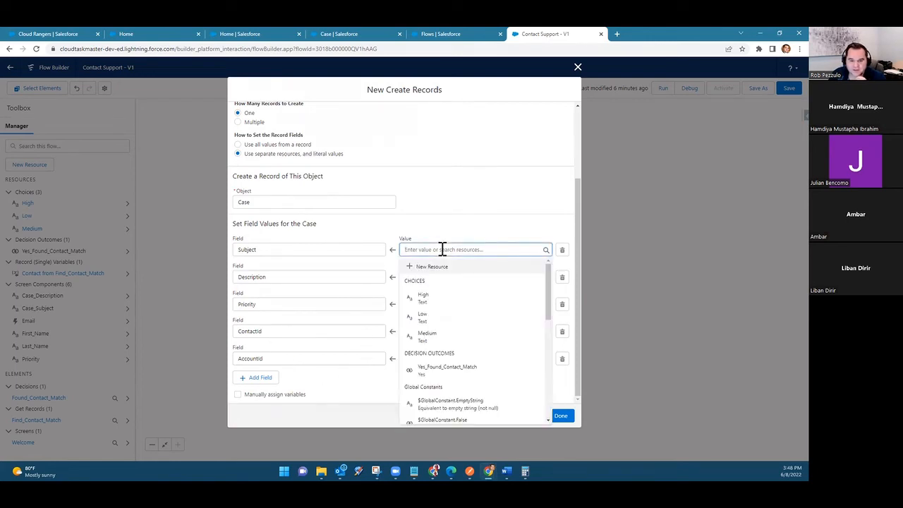
pyautogui.write('sub')
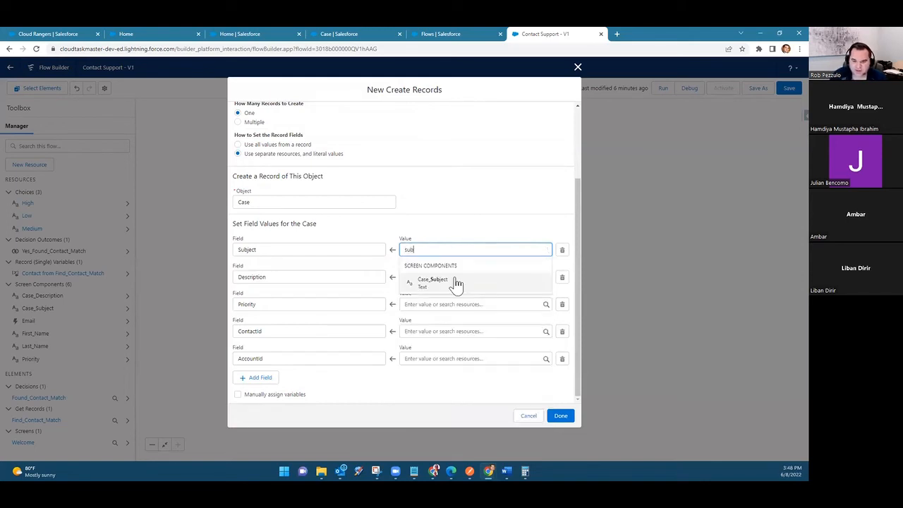
pyautogui.click(467, 284)
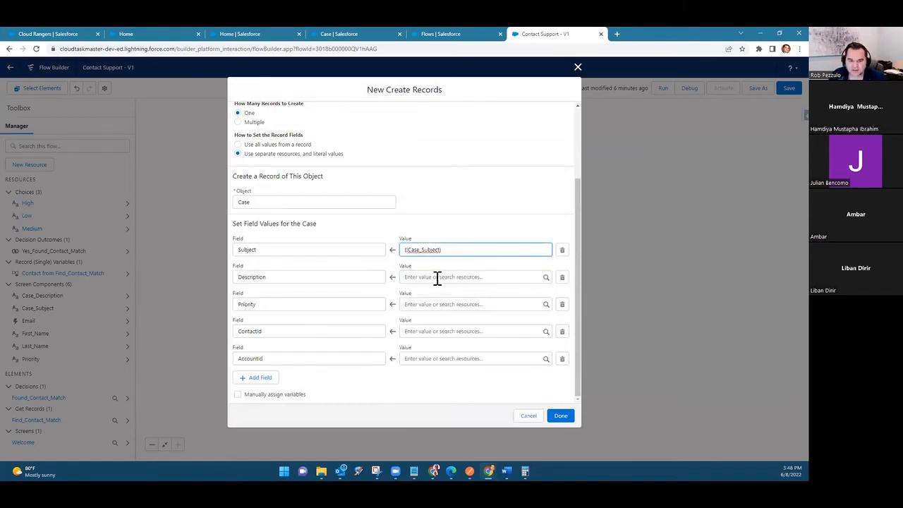
pyautogui.click(437, 277)
pyautogui.write('des')
pyautogui.click(456, 310)
pyautogui.click(419, 304)
pyautogui.write('Pri')
pyautogui.click(426, 285)
# Step: Set the ContactId field's value to the Id of the Contact from Find_Contact_Match record
pyautogui.click(429, 331)
pyautogui.write('cont')
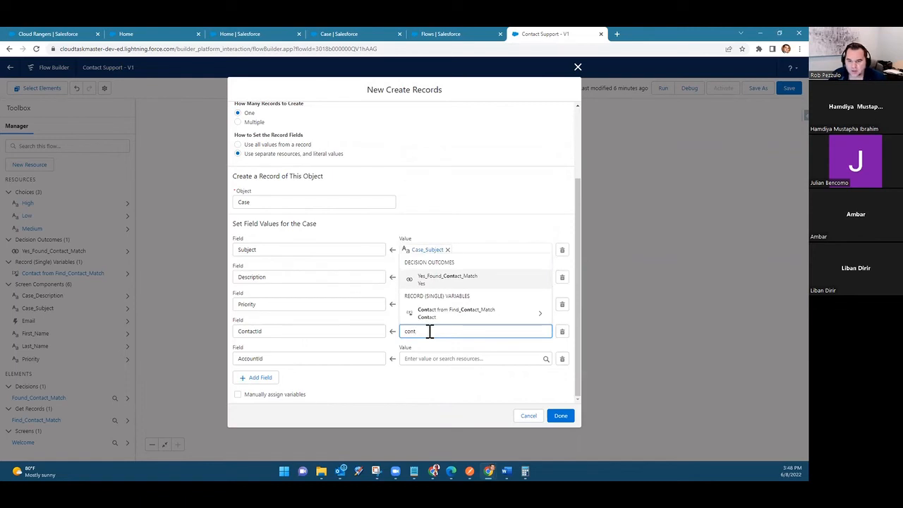
pyautogui.click(455, 314)
pyautogui.scroll(-5, 459, 295)
pyautogui.click(451, 322)
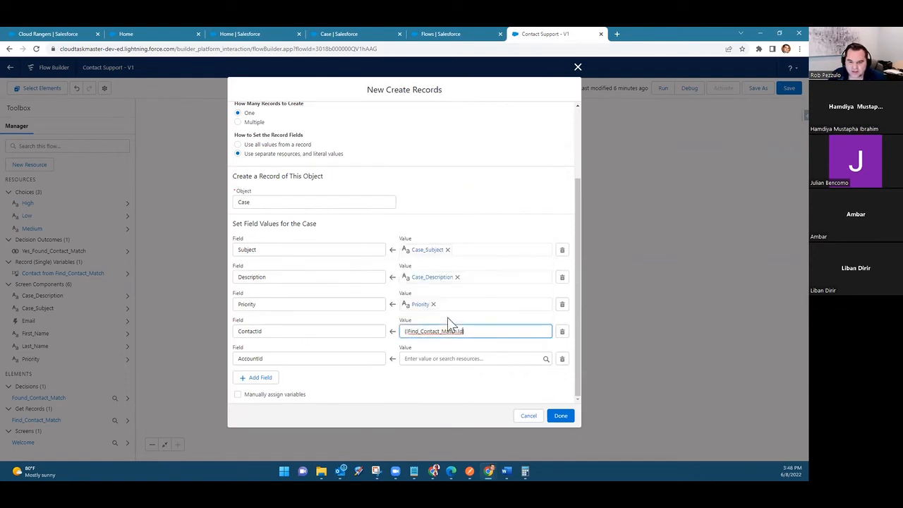
# Step: Set the AccountId value to the Account ID of the Contact from Find_Contact_Match and finish the Create Case w Contact element
pyautogui.click(450, 359)
pyautogui.scroll(-3, 466, 295)
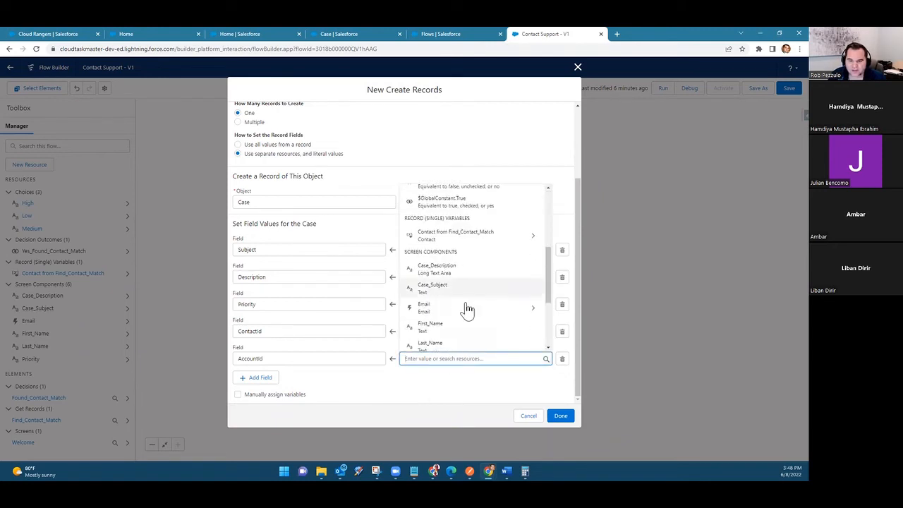
pyautogui.click(464, 247)
pyautogui.scroll(-2, 454, 276)
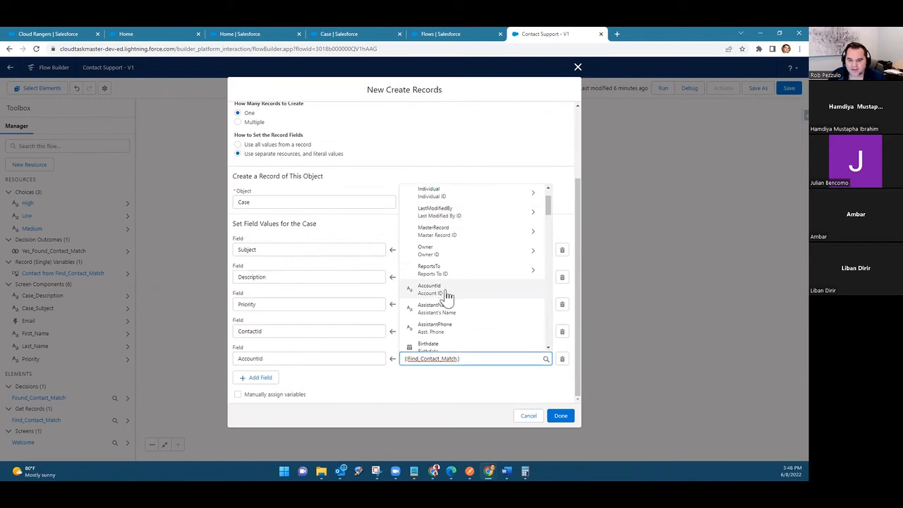
pyautogui.click(427, 289)
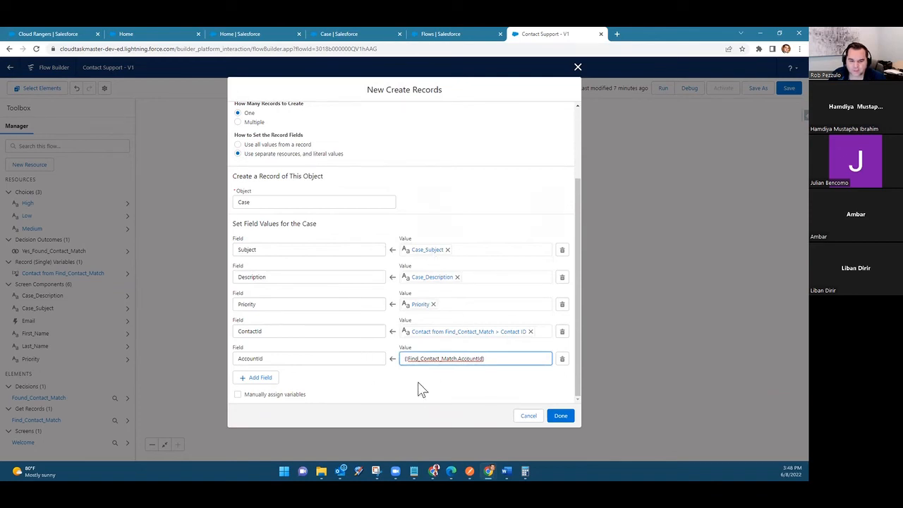
pyautogui.click(561, 417)
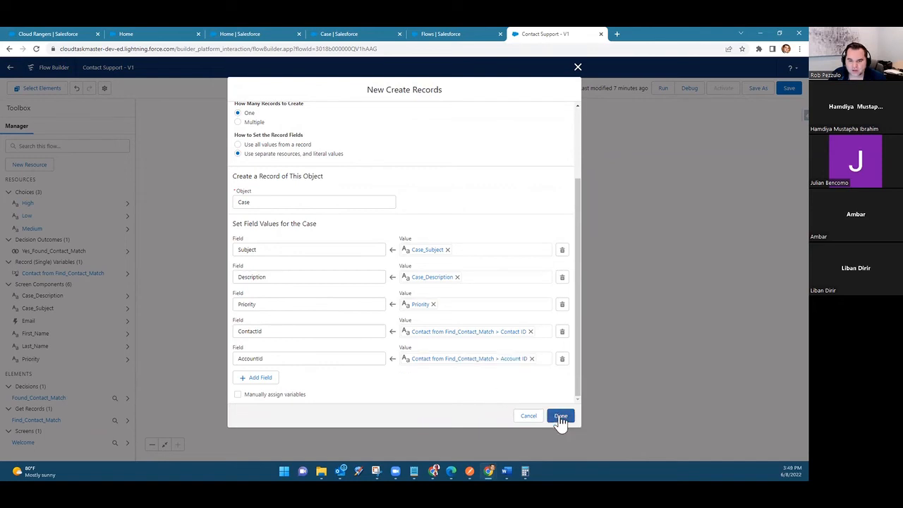
pyautogui.click(560, 418)
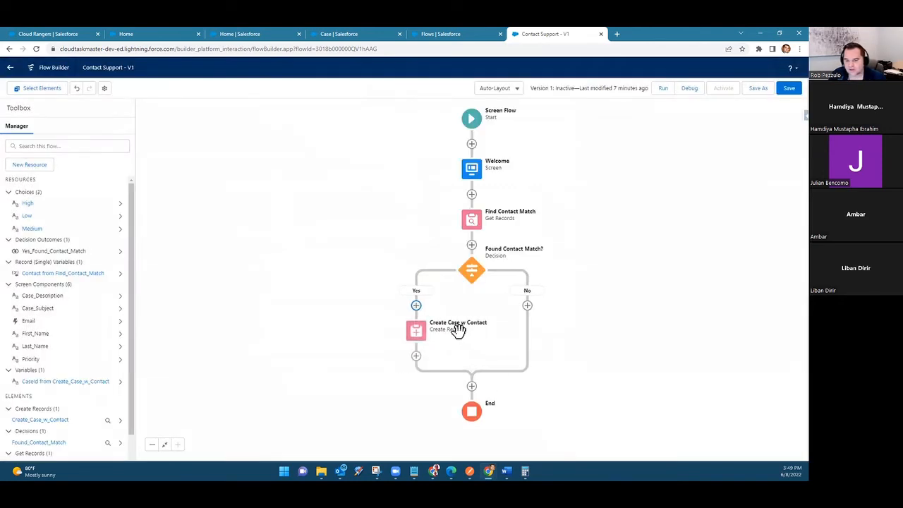
# Step: Add a Create Records element labelled "Create Case from Web" on the decision's No path
pyautogui.click(527, 306)
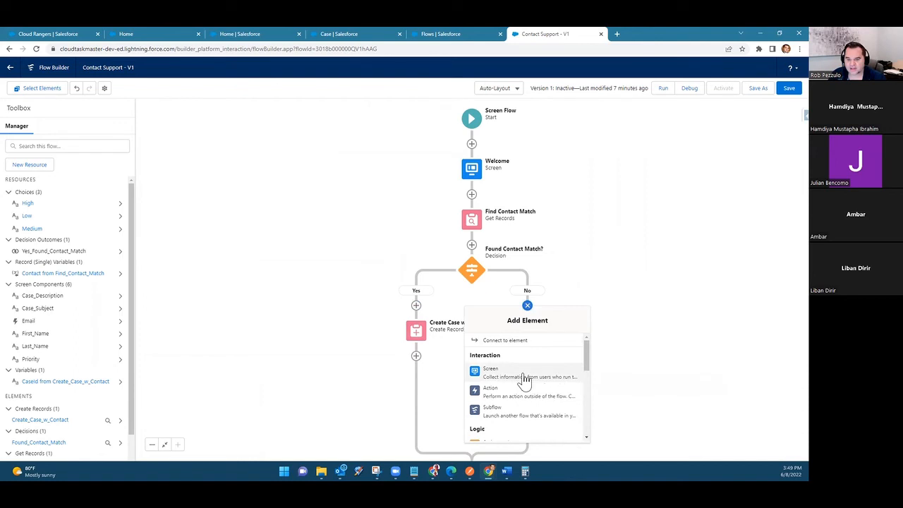
pyautogui.scroll(-5, 525, 374)
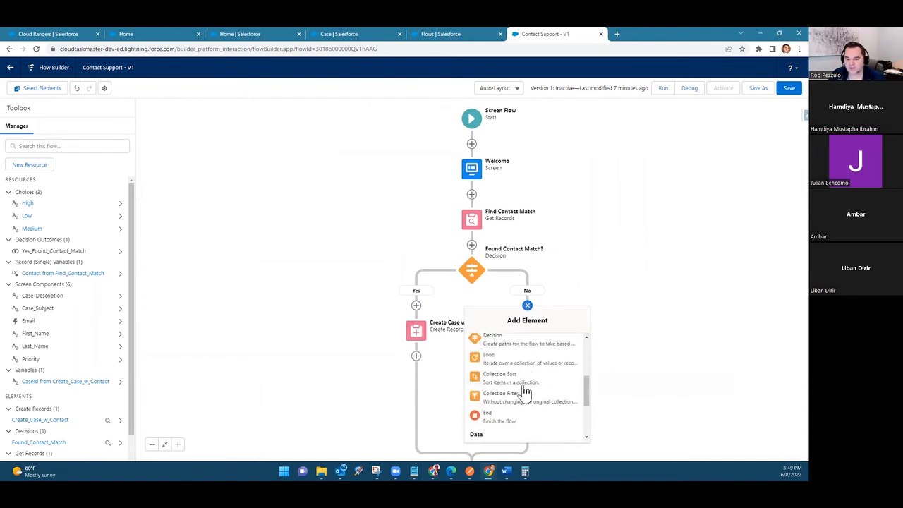
pyautogui.click(524, 358)
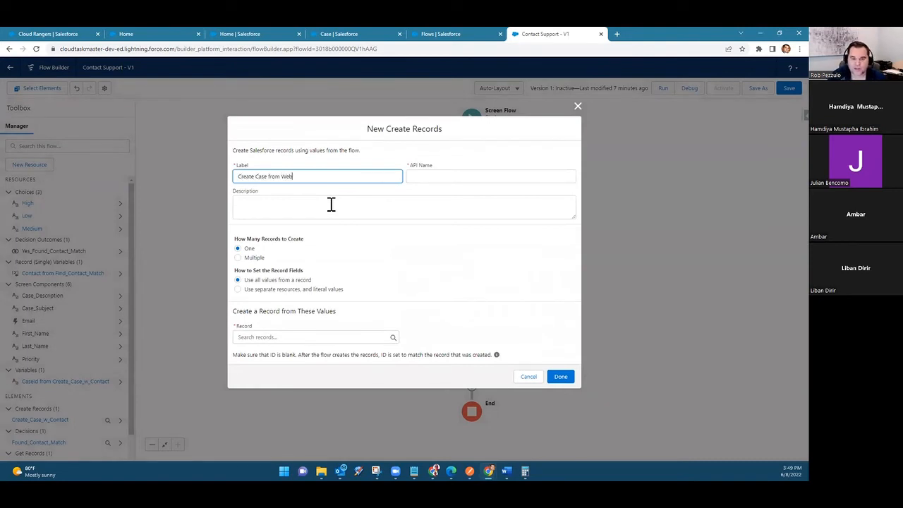
# Step: Have the new element use separate resources and literal values, with Case as the object
pyautogui.click(287, 295)
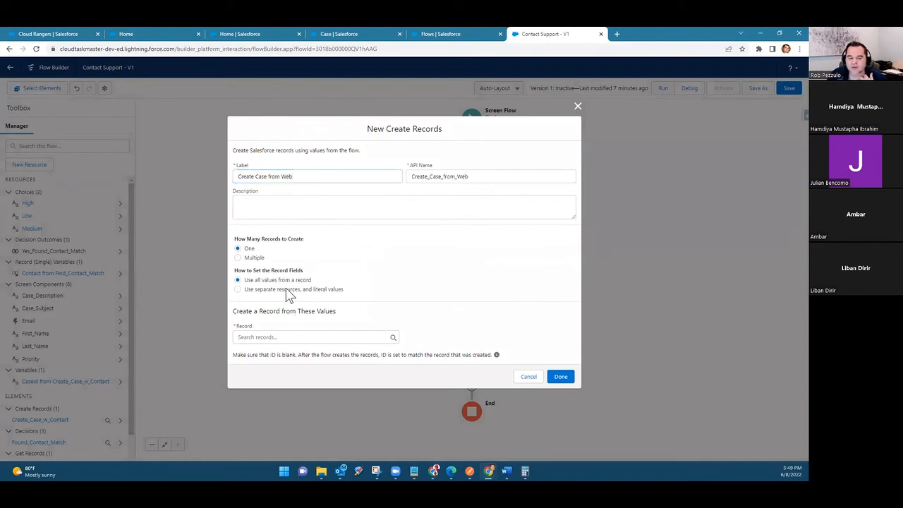
pyautogui.click(287, 292)
pyautogui.click(282, 344)
pyautogui.write('case')
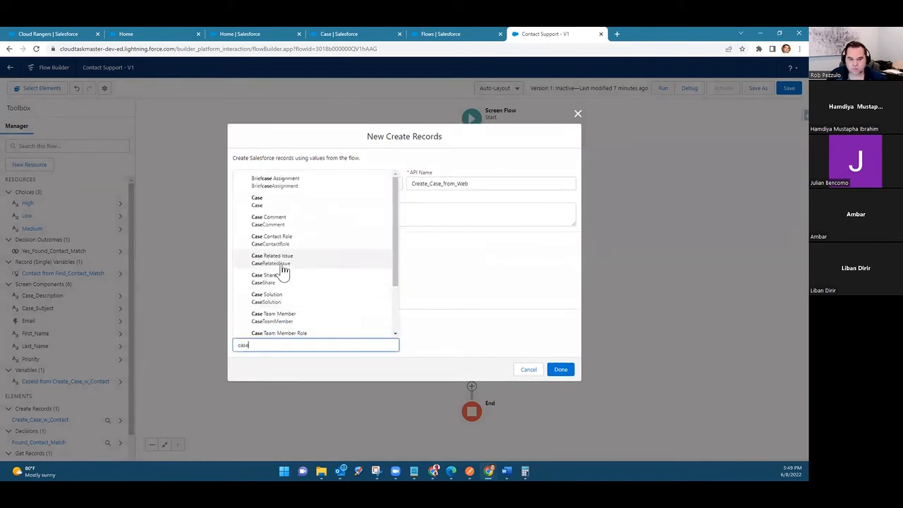
pyautogui.click(284, 204)
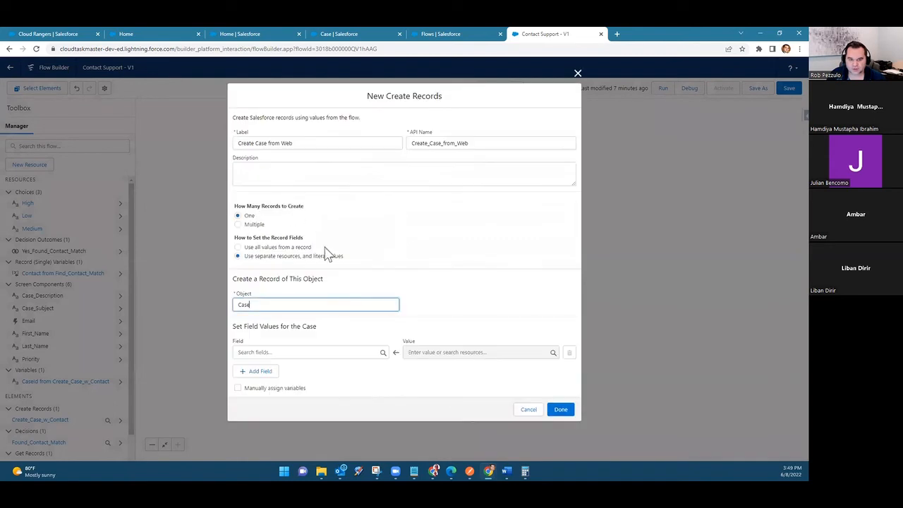
# Step: Add five more blank field rows to the Case field values
pyautogui.click(315, 350)
pyautogui.click(252, 371)
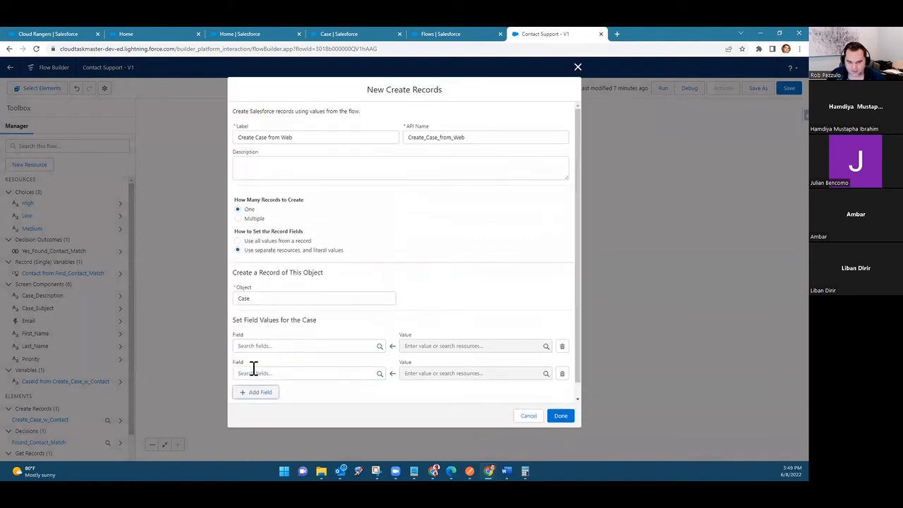
pyautogui.click(252, 392)
pyautogui.click(255, 379)
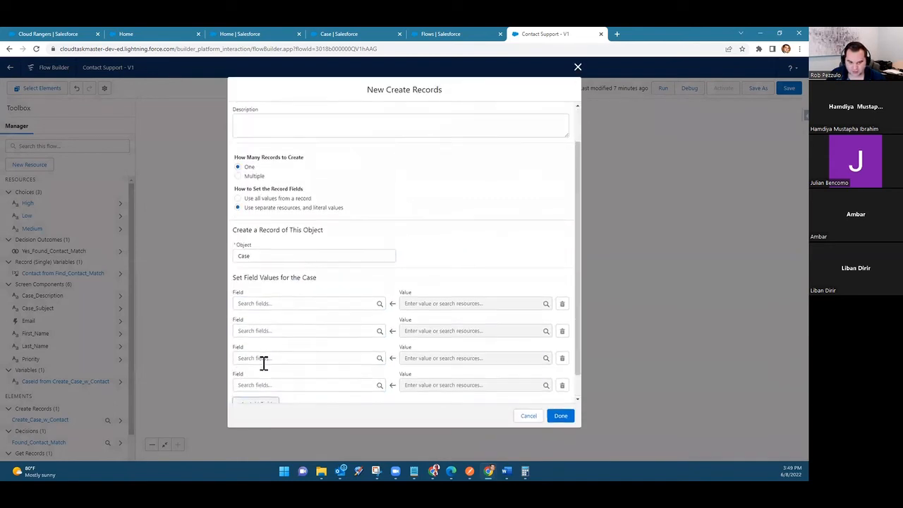
pyautogui.click(253, 380)
pyautogui.click(254, 375)
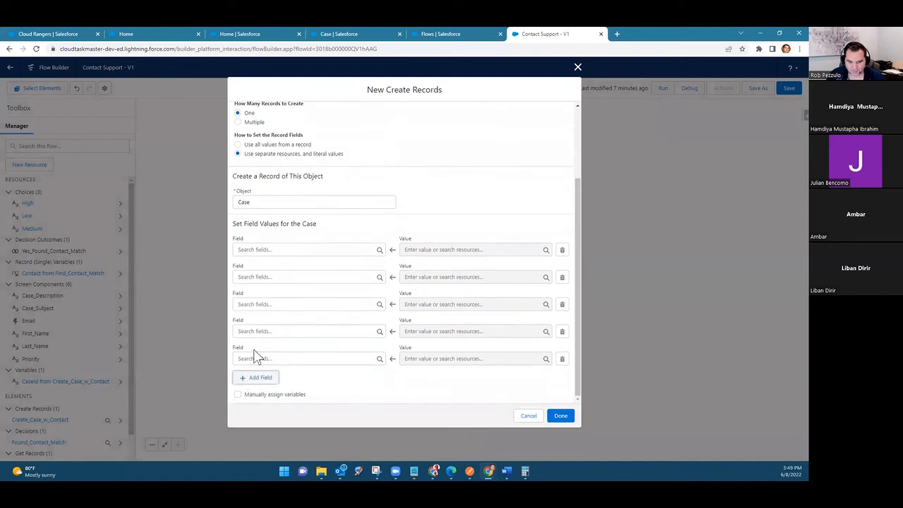
# Step: Choose SuppliedEmail as the first Case field and map it to the value of the Email screen component
pyautogui.click(270, 251)
pyautogui.write('emai')
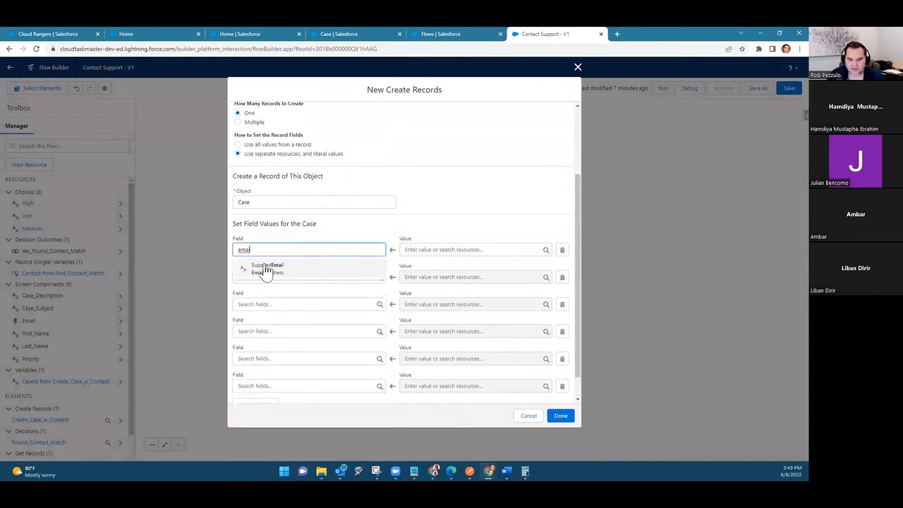
pyautogui.click(280, 271)
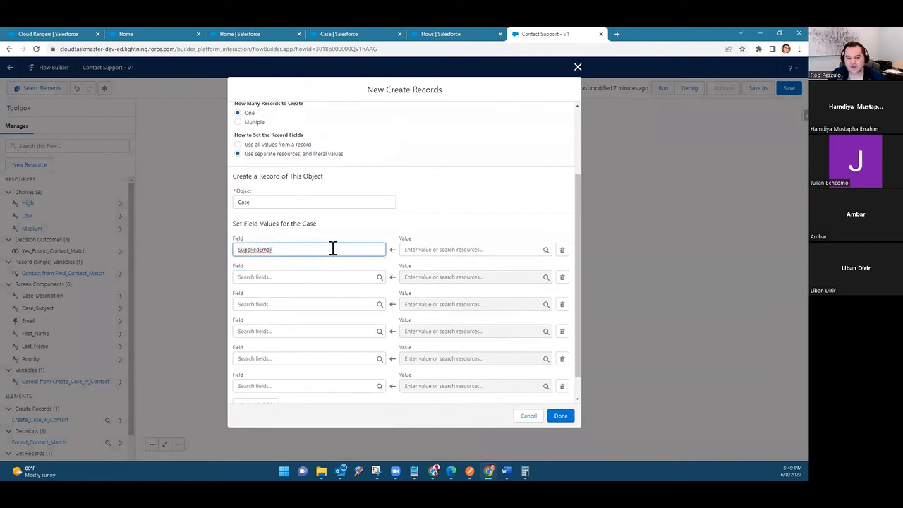
pyautogui.click(434, 251)
pyautogui.write('emai')
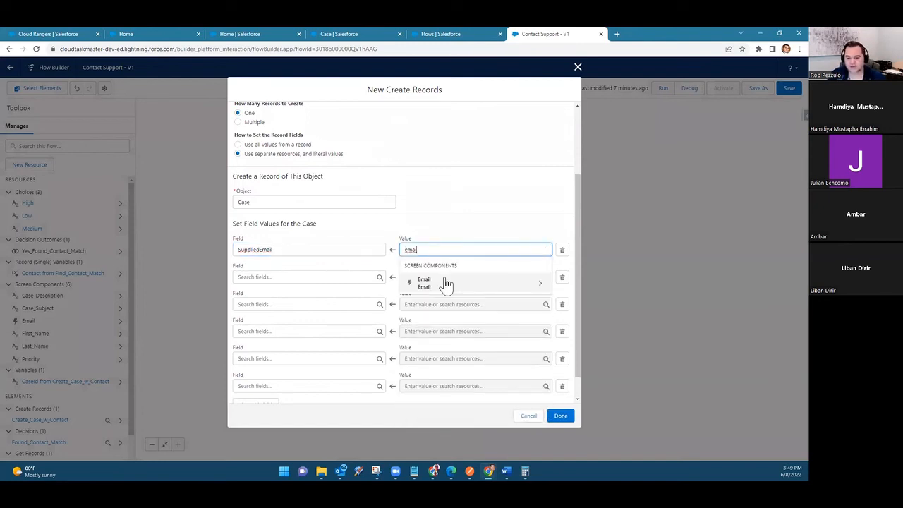
pyautogui.click(444, 283)
pyautogui.click(439, 367)
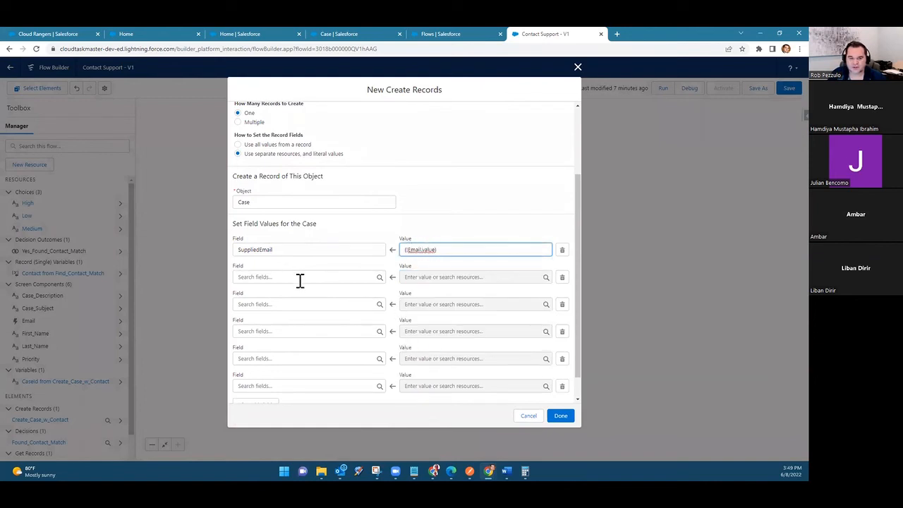
# Step: Choose SuppliedName as the second Case field
pyautogui.click(299, 277)
pyautogui.write('supp')
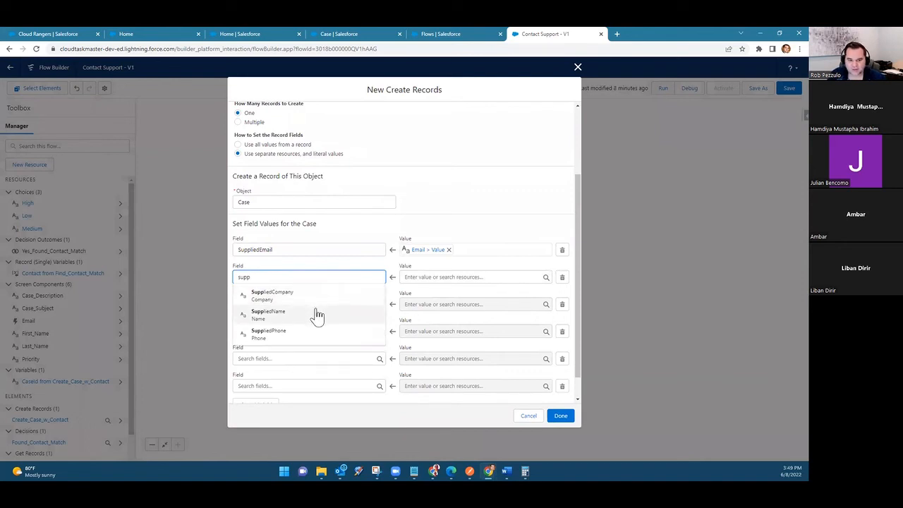
pyautogui.click(317, 314)
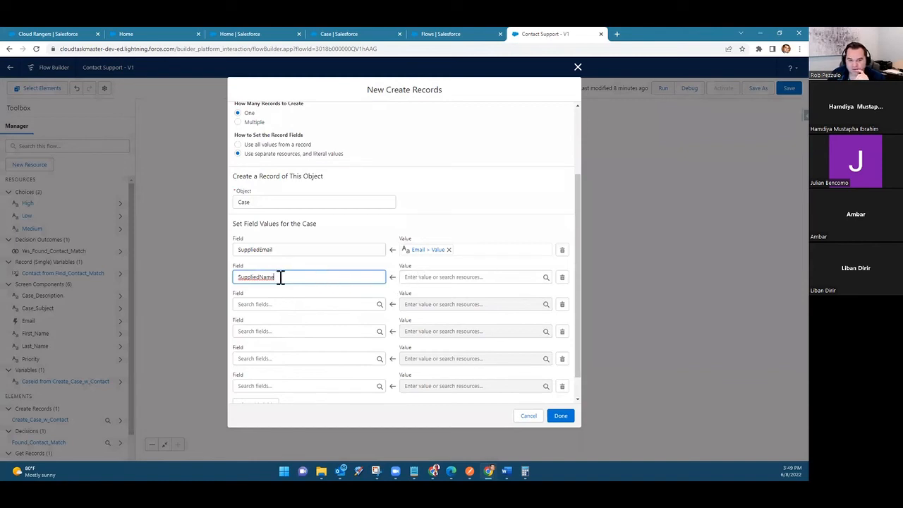
# Step: Start a new formula resource for the SuppliedName value, with API name FullName and data type Text
pyautogui.click(456, 276)
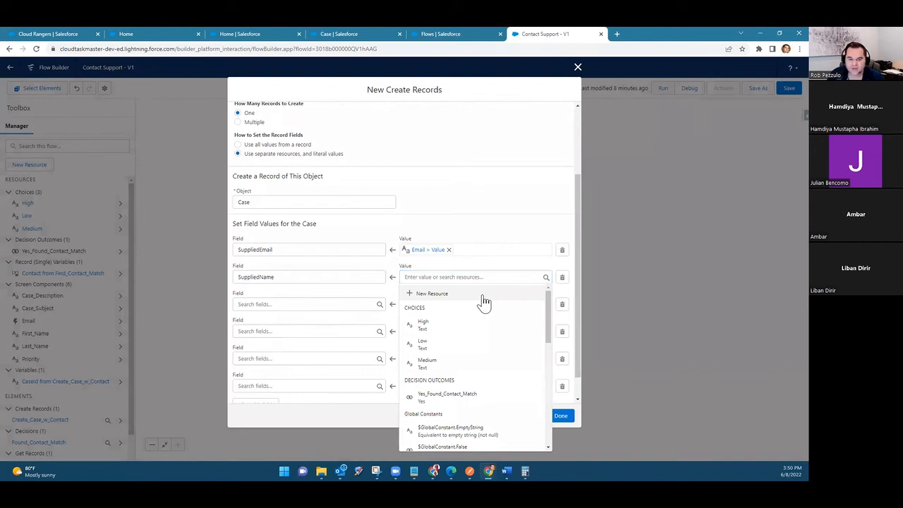
pyautogui.click(482, 294)
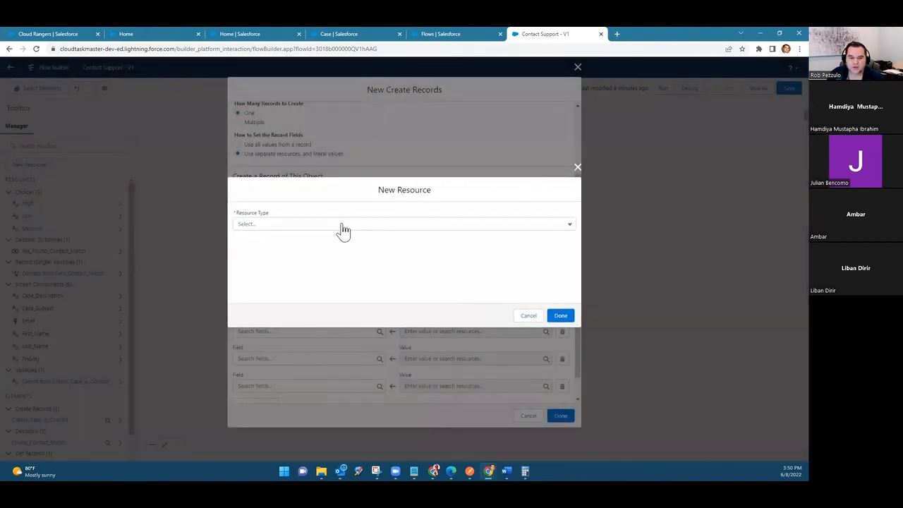
pyautogui.click(338, 224)
pyautogui.click(323, 280)
pyautogui.click(315, 269)
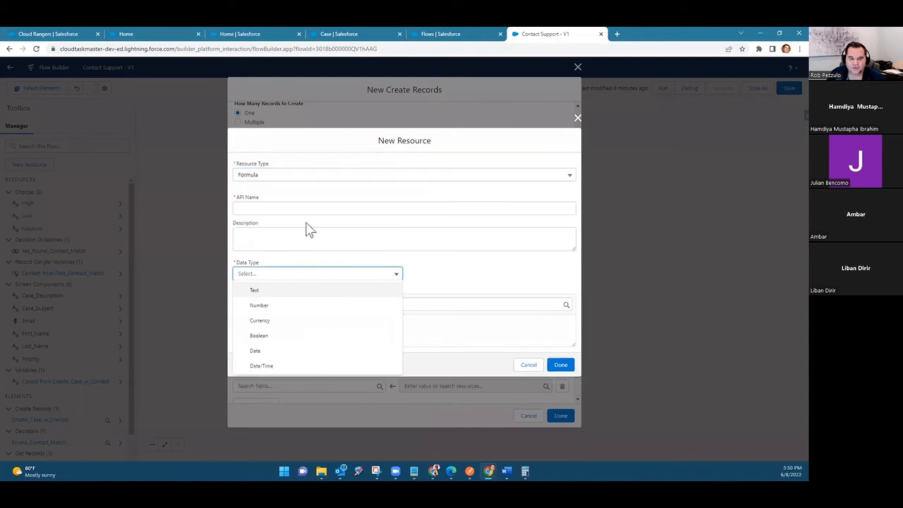
pyautogui.click(307, 206)
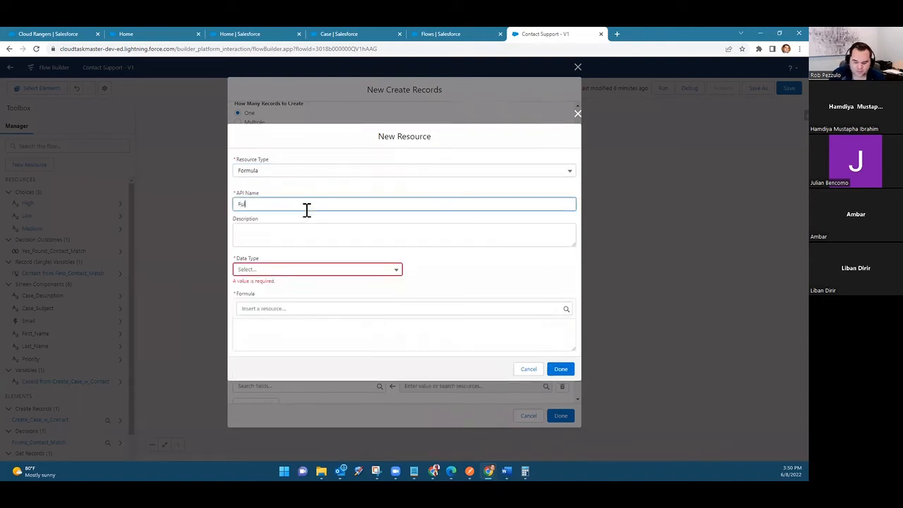
pyautogui.click(372, 274)
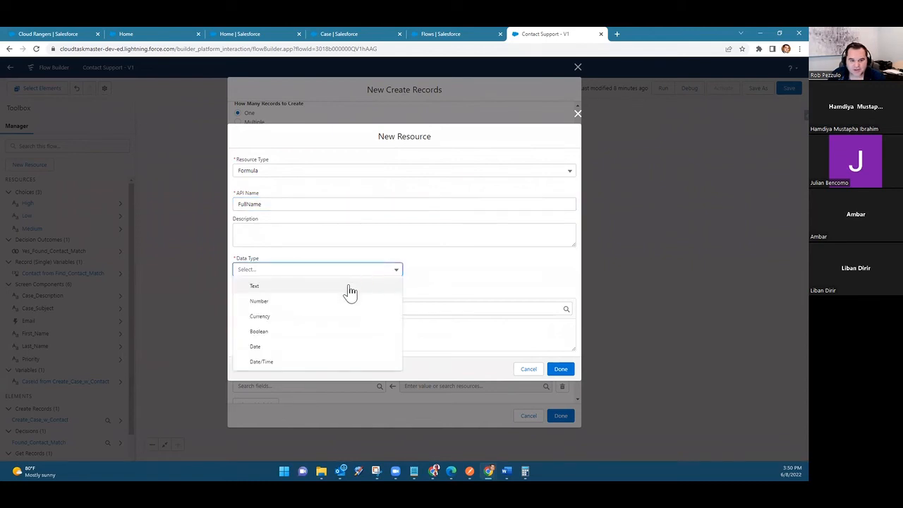
pyautogui.click(350, 287)
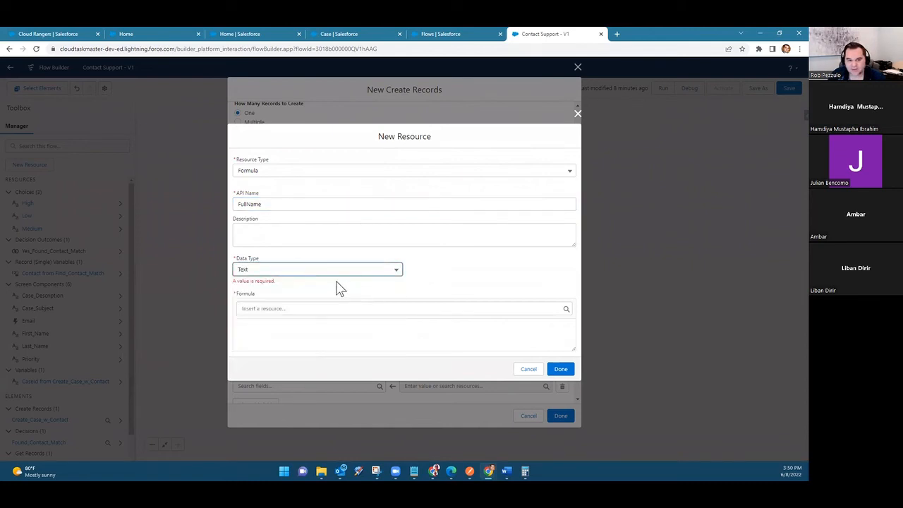
# Step: Begin the FullName formula with the First_Name component followed by & " " &
pyautogui.click(267, 326)
pyautogui.click(269, 304)
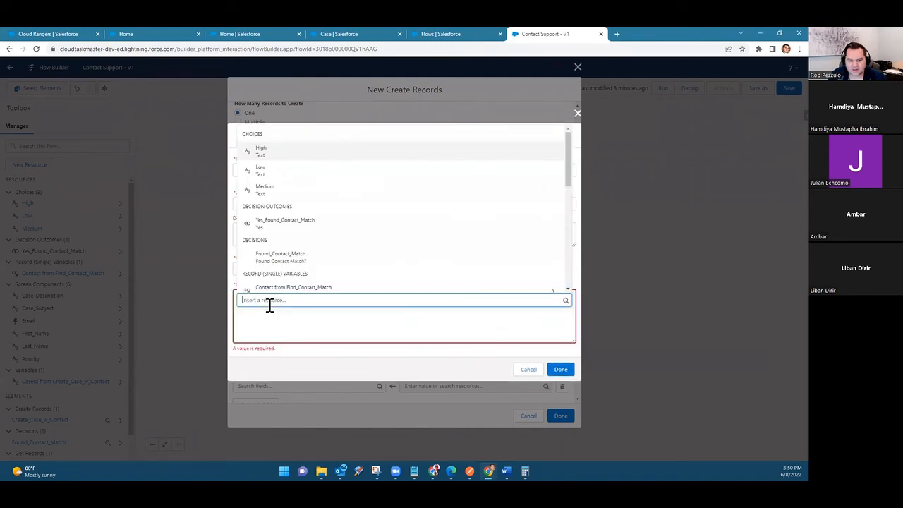
pyautogui.write('fir')
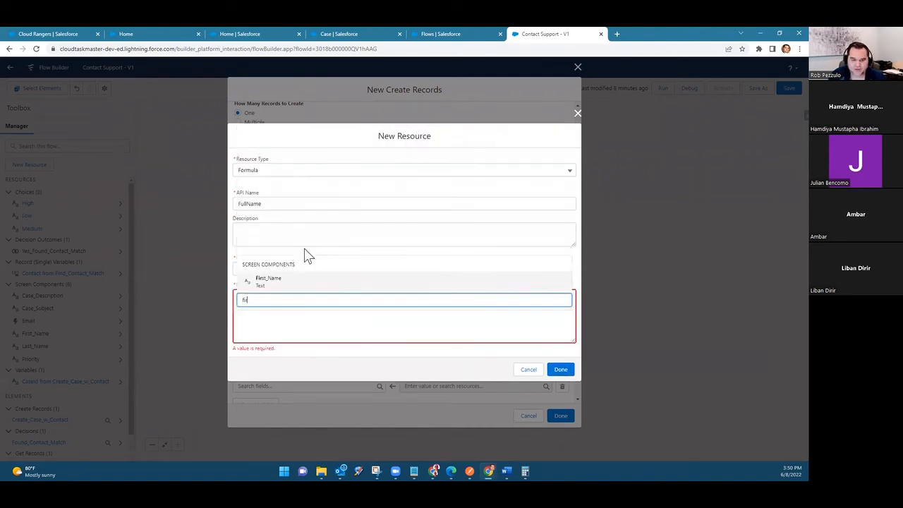
pyautogui.write('s')
pyautogui.click(288, 282)
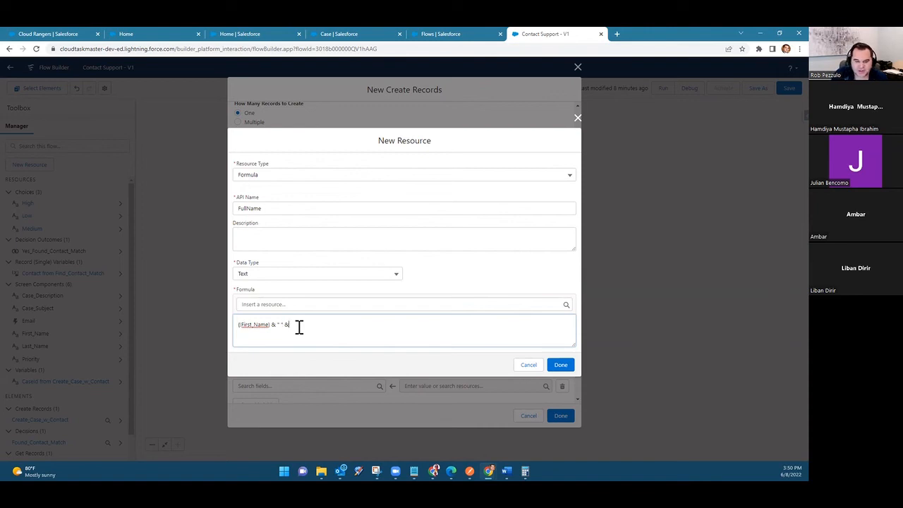
# Step: Complete the formula with the Last_Name component and save the FullName resource as the SuppliedName value
pyautogui.click(309, 303)
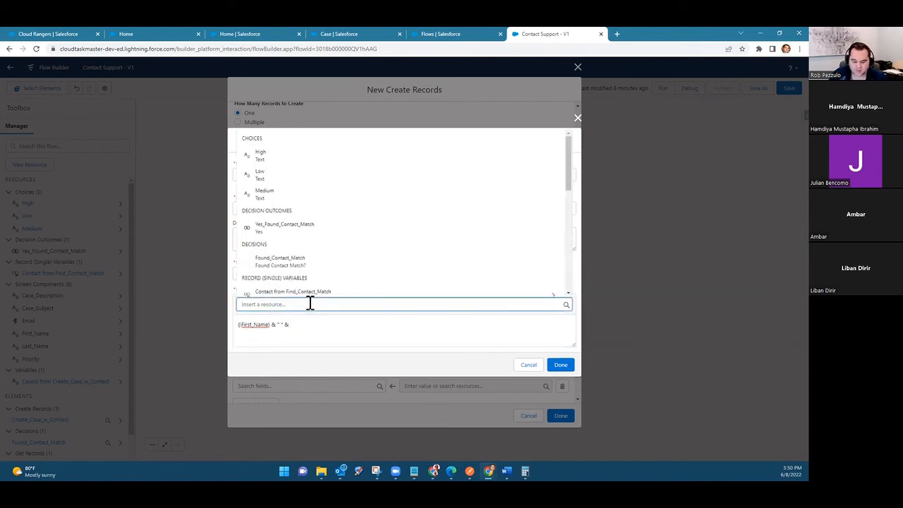
pyautogui.write('last')
pyautogui.click(313, 286)
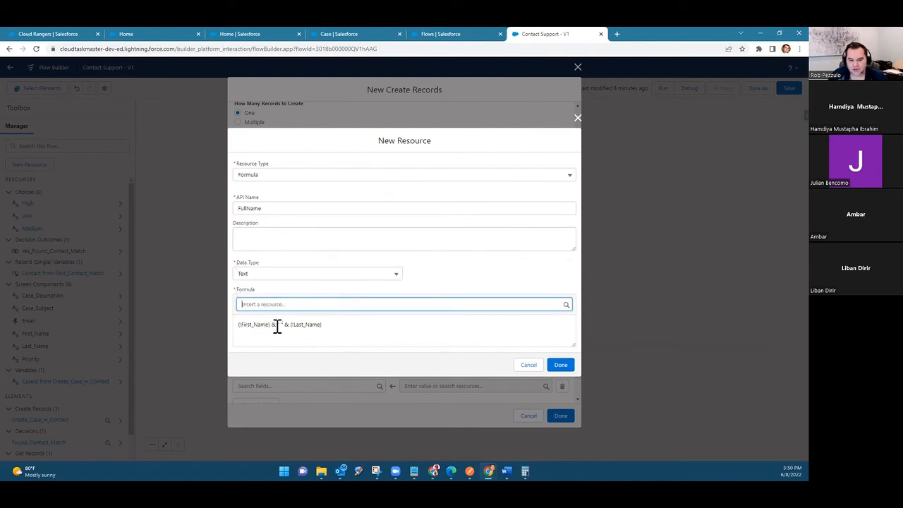
pyautogui.click(560, 365)
# Step: Choose Subject and Description as the third and fourth Case fields
pyautogui.scroll(3, 359, 302)
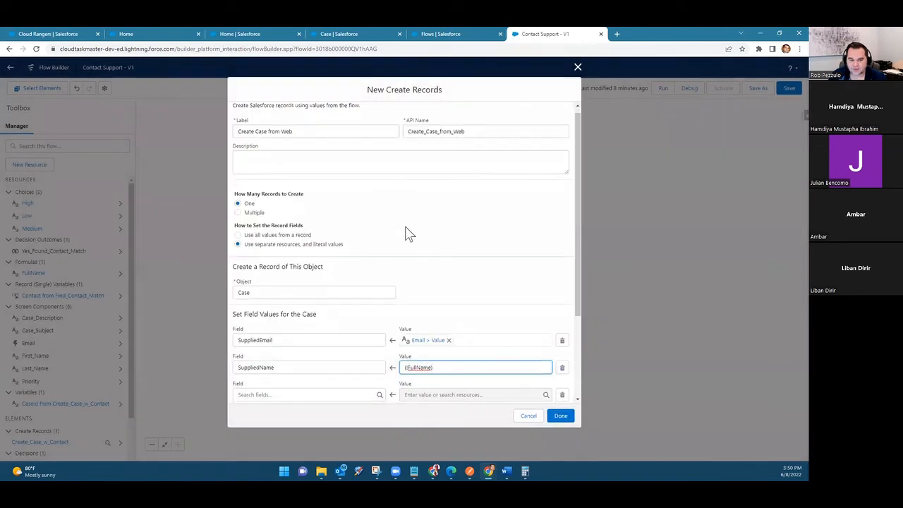
pyautogui.scroll(-2, 405, 231)
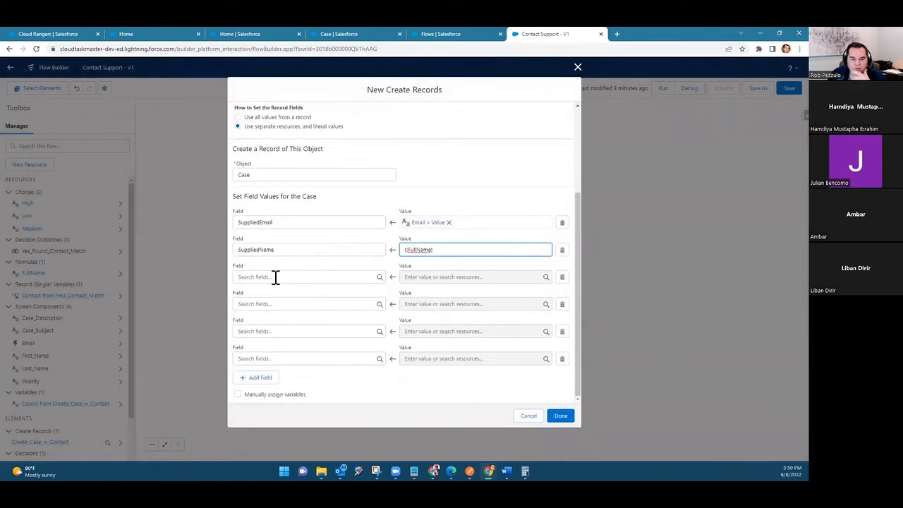
pyautogui.click(275, 277)
pyautogui.write('supp')
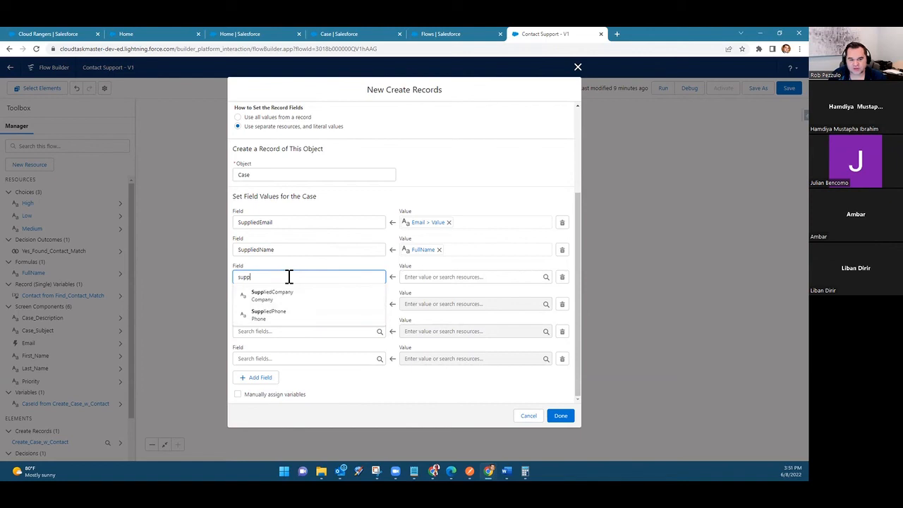
pyautogui.press('BackSpace')
pyautogui.press('BackSpace')
pyautogui.write('bj')
pyautogui.click(291, 297)
pyautogui.click(265, 304)
pyautogui.write('de')
pyautogui.click(286, 287)
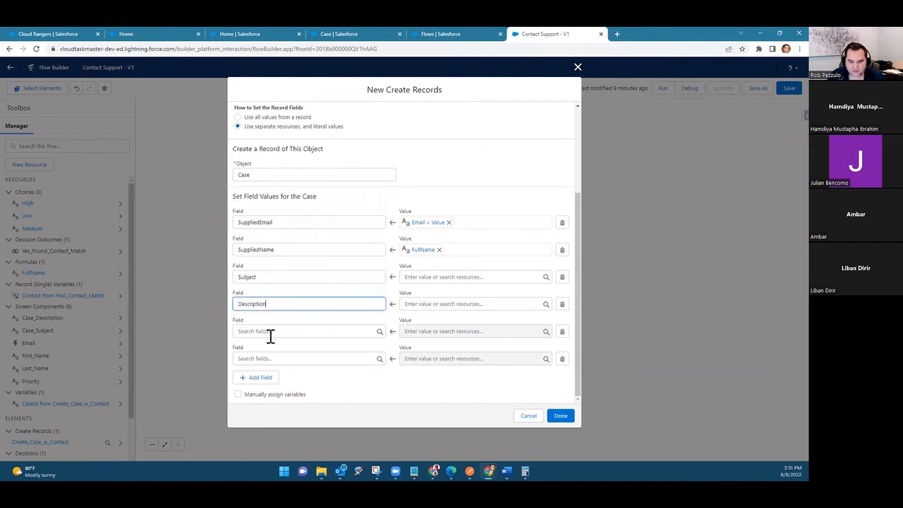
# Step: Choose Priority as the fifth Case field and remove the empty sixth field row
pyautogui.click(271, 331)
pyautogui.write('prio')
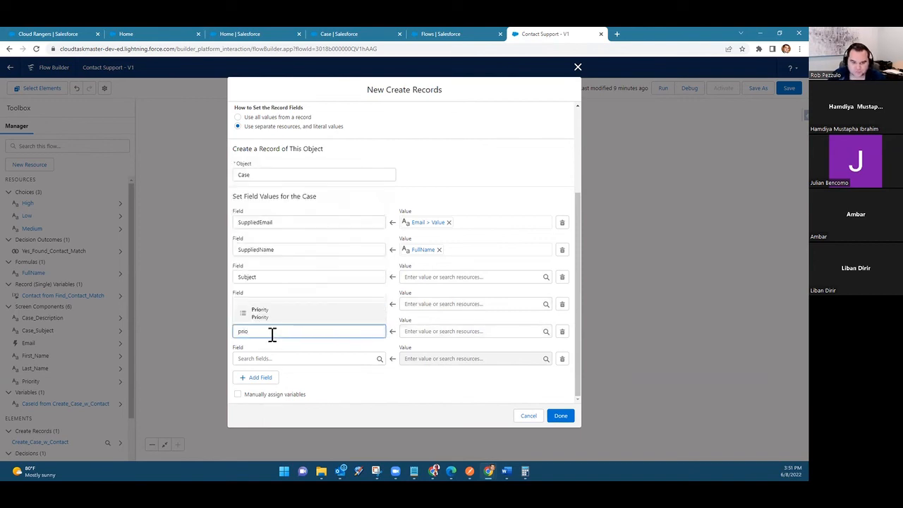
pyautogui.click(281, 315)
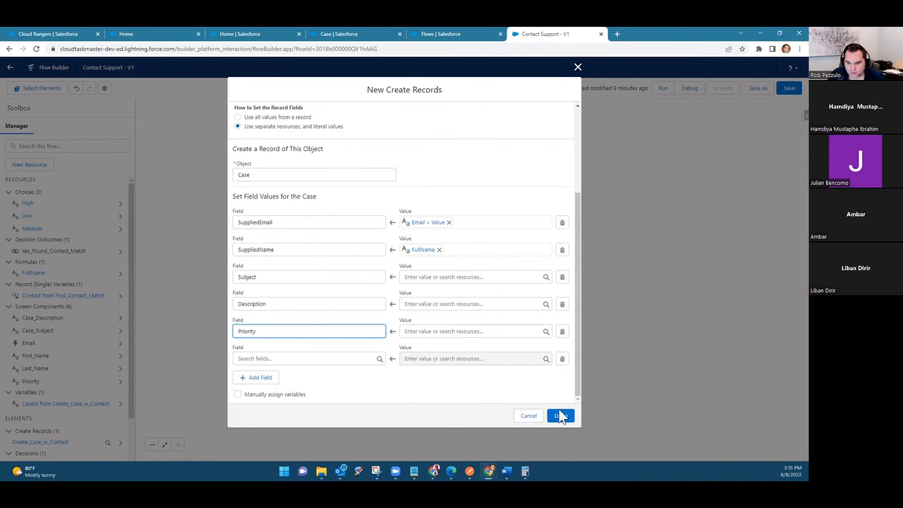
pyautogui.click(562, 359)
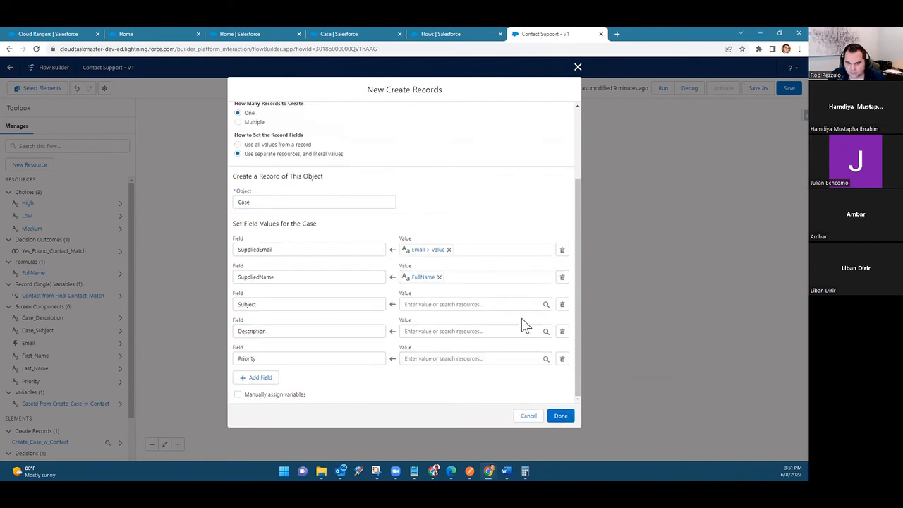
# Step: Map Subject to Case_Subject, Description to Case_Description and Priority to the Priority component, and finish the Create Records element
pyautogui.click(494, 304)
pyautogui.write('subj')
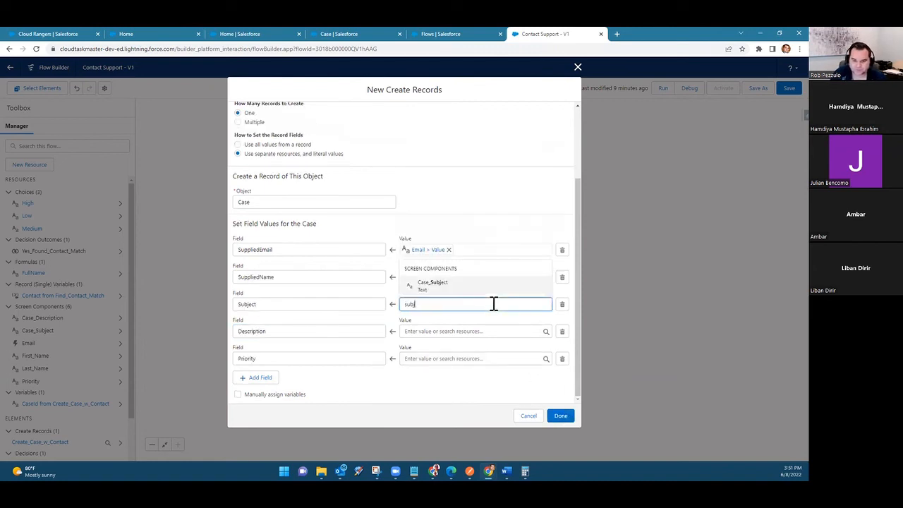
pyautogui.click(491, 287)
pyautogui.click(461, 328)
pyautogui.write('des')
pyautogui.click(455, 315)
pyautogui.click(448, 357)
pyautogui.write('pri')
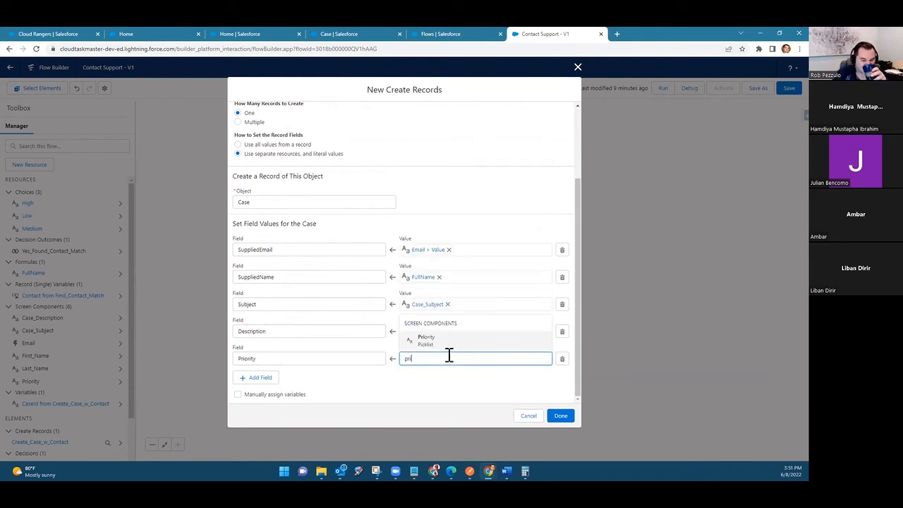
pyautogui.click(450, 342)
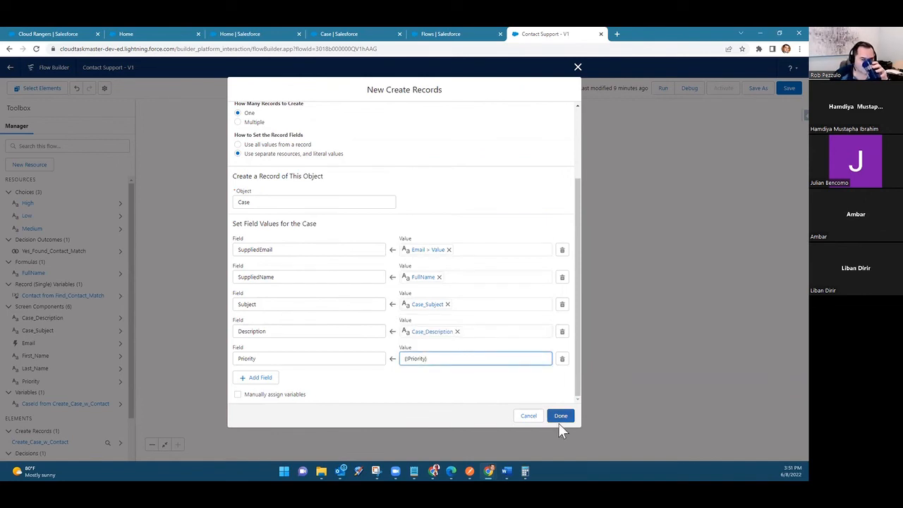
pyautogui.click(561, 416)
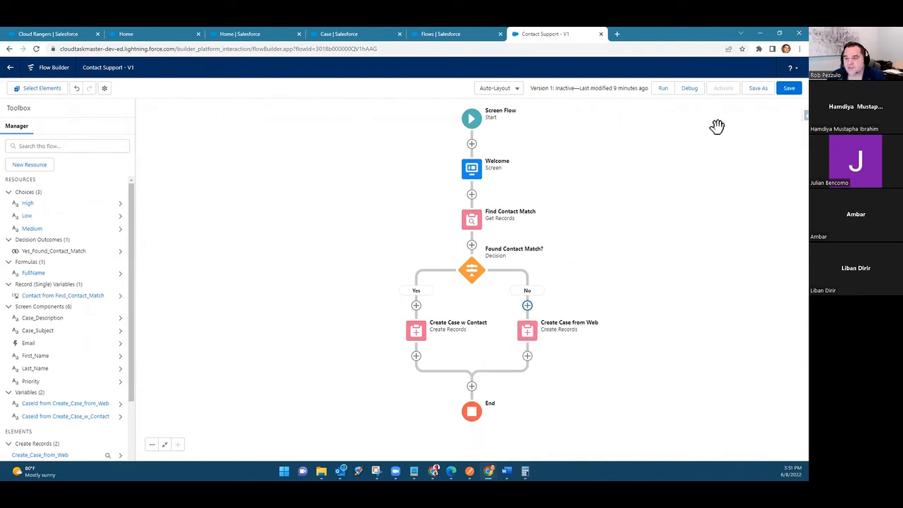
# Step: Save the Contact Support flow and start a debug run of it
pyautogui.click(788, 91)
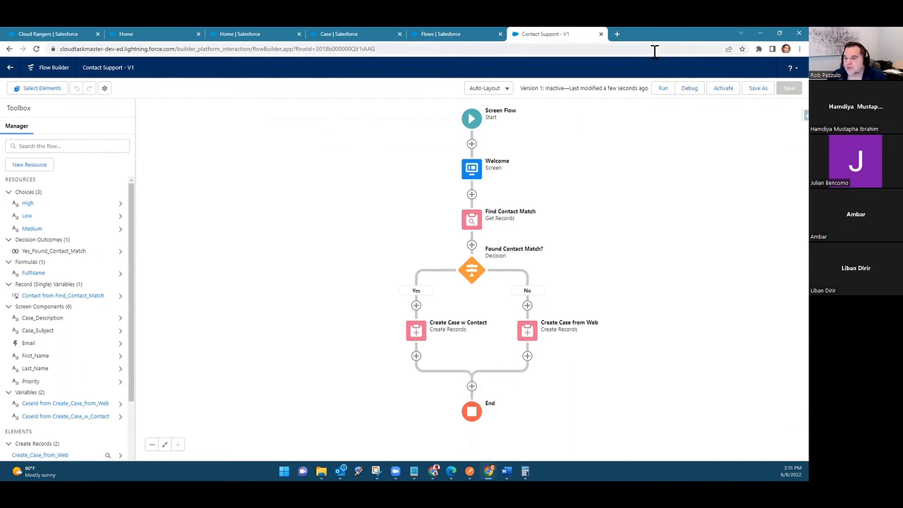
pyautogui.click(696, 94)
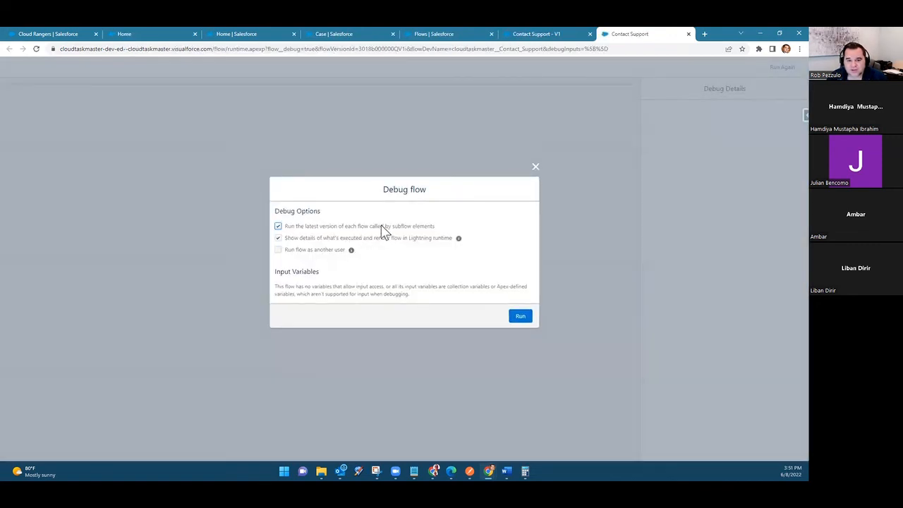
pyautogui.click(520, 318)
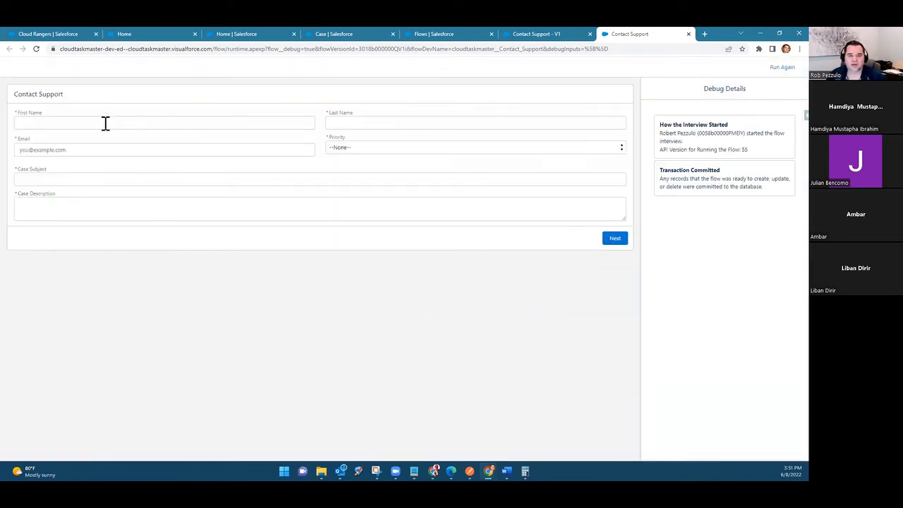
# Step: Try submitting the form blank, and fill in a test first name, last name and an email that matches no Contact
pyautogui.click(614, 239)
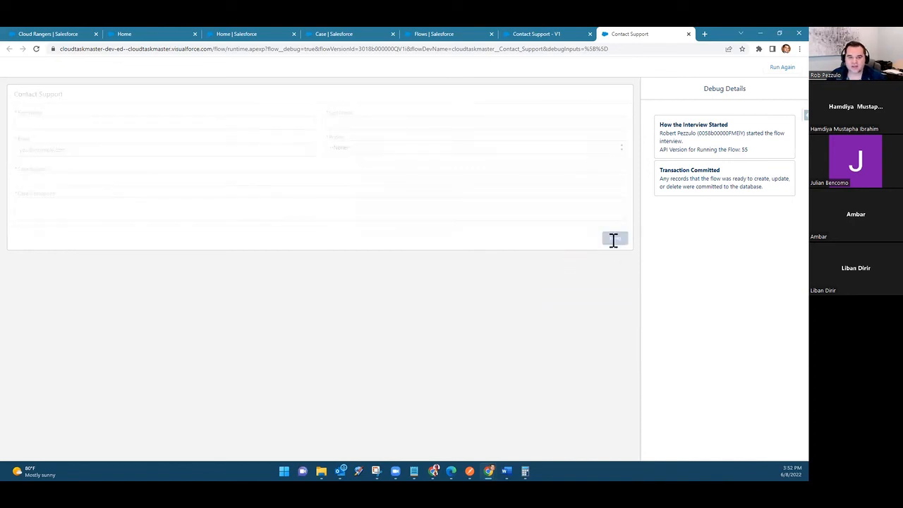
pyautogui.click(123, 123)
pyautogui.write('Rob')
pyautogui.press('Tab')
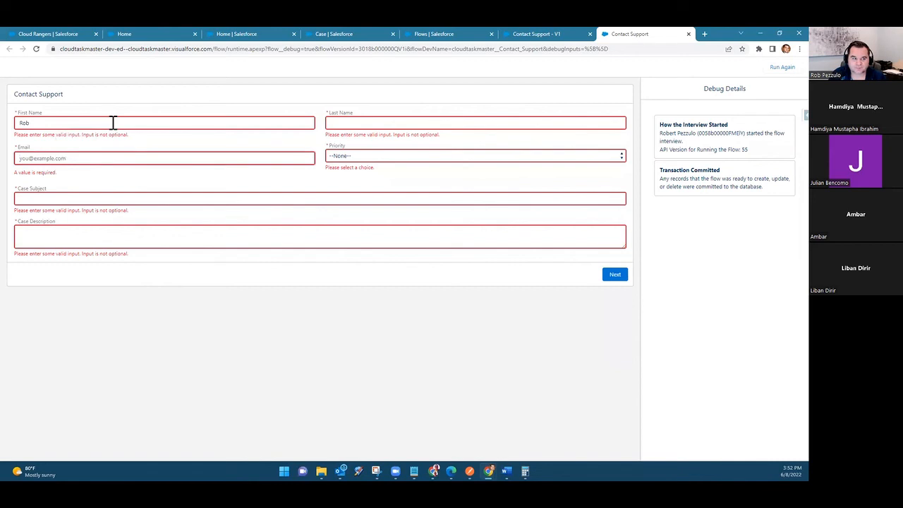
pyautogui.click(369, 121)
pyautogui.write('test')
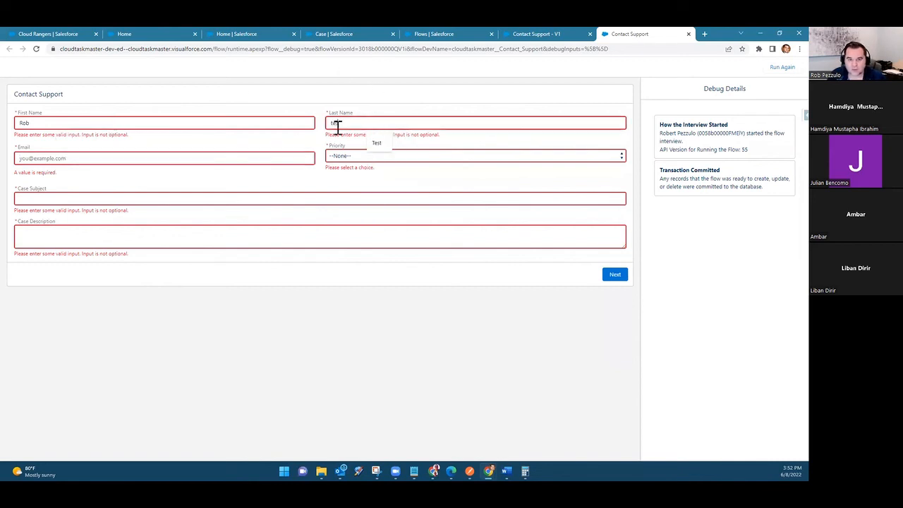
pyautogui.click(261, 157)
pyautogui.write('rob22222@')
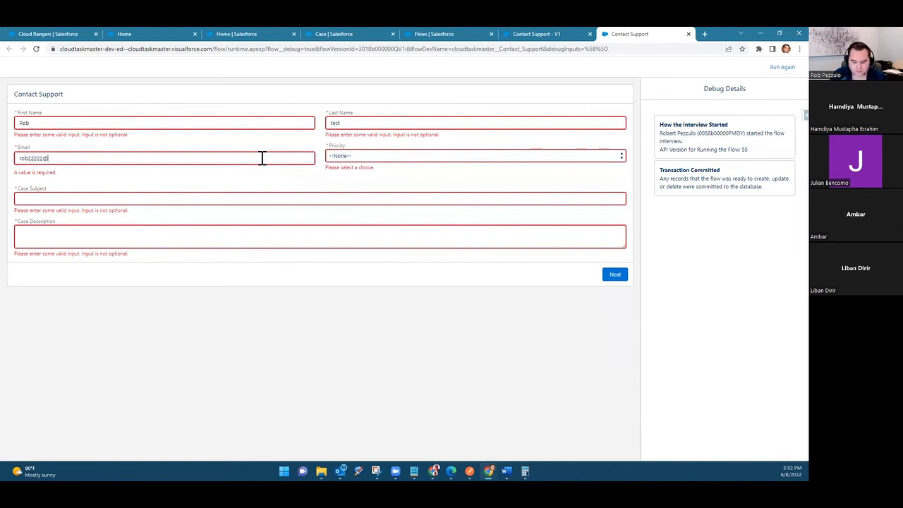
pyautogui.write('test.com')
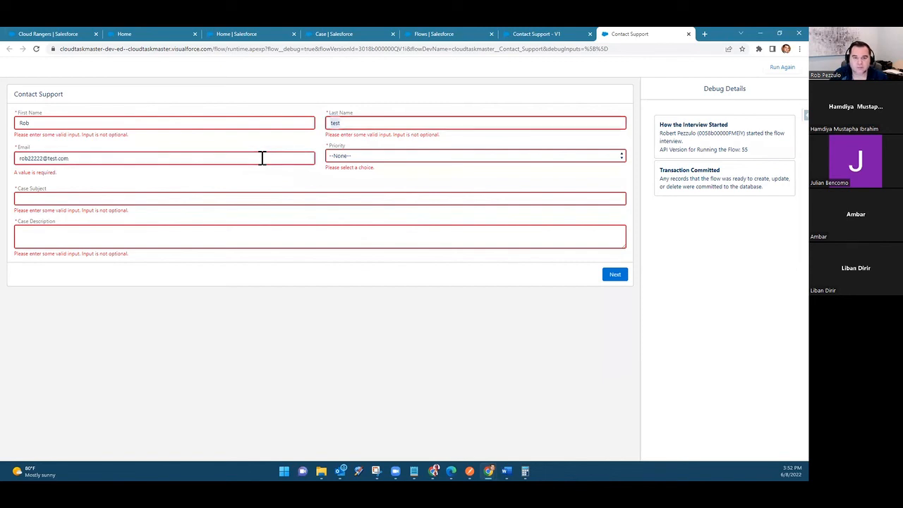
# Step: Set the priority to Medium, enter Test Case as subject and Test Desc as description, and submit the form
pyautogui.click(357, 156)
pyautogui.click(353, 177)
pyautogui.click(153, 204)
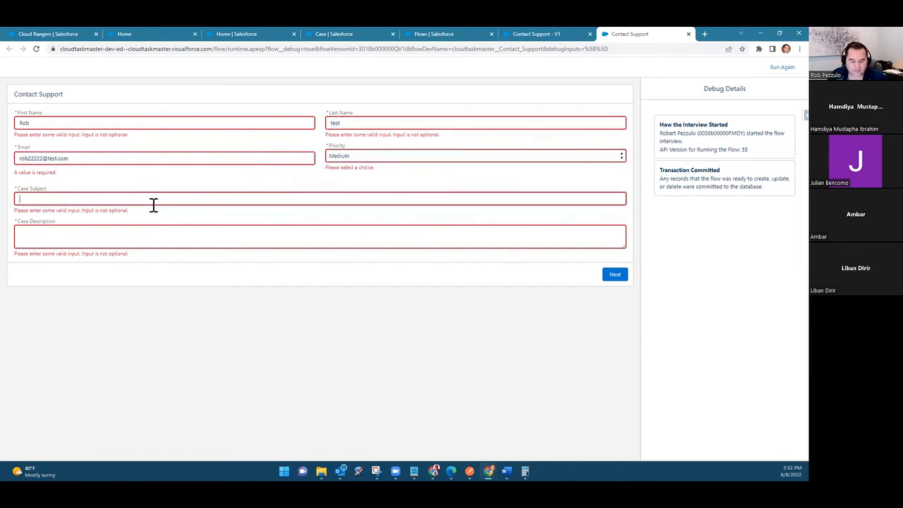
pyautogui.write('Test Case')
pyautogui.click(146, 240)
pyautogui.write('Test D')
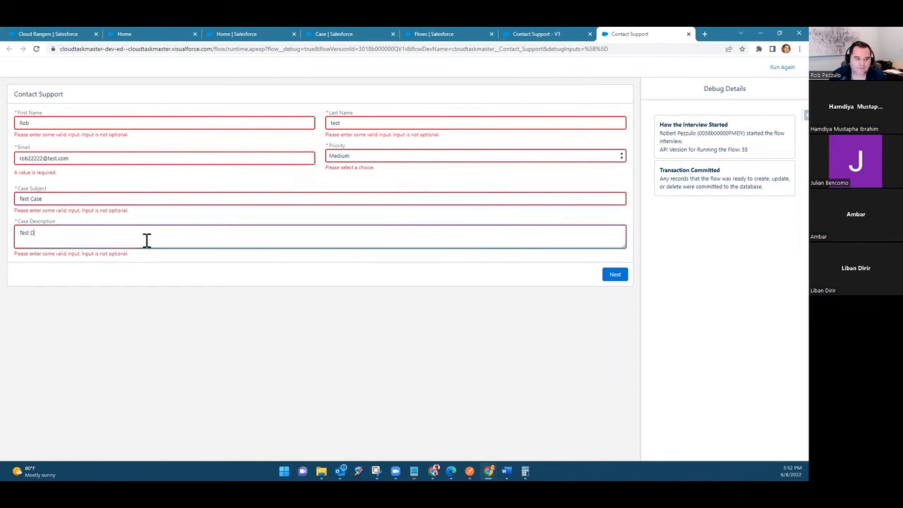
pyautogui.write('esc')
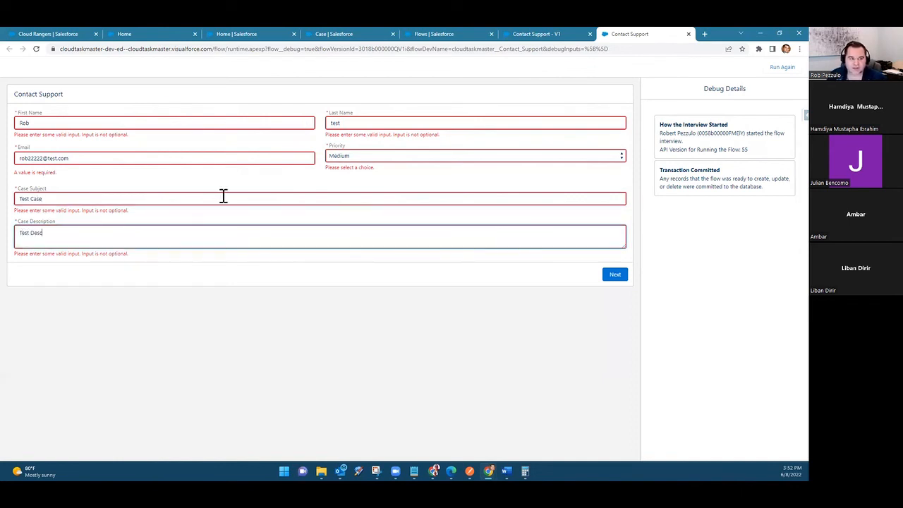
pyautogui.click(616, 277)
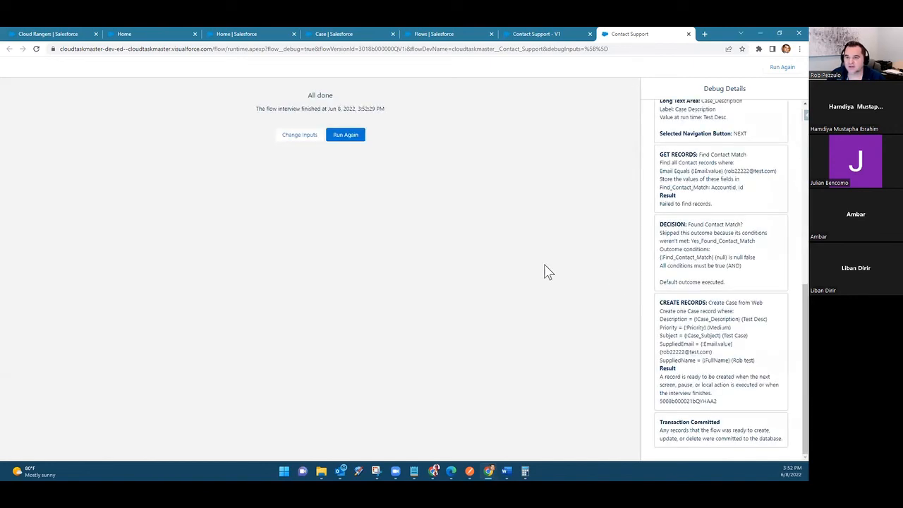
# Step: Examine the debug details for the screen inputs, the contact lookup, the decision outcome and the field values of the created Case
pyautogui.scroll(4, 686, 310)
pyautogui.scroll(2, 685, 296)
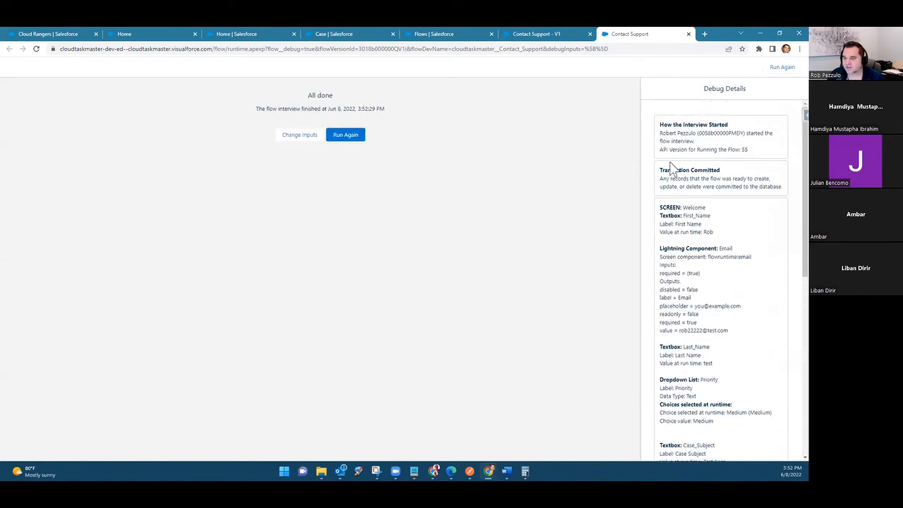
pyautogui.moveTo(661, 265); pyautogui.dragTo(723, 330)
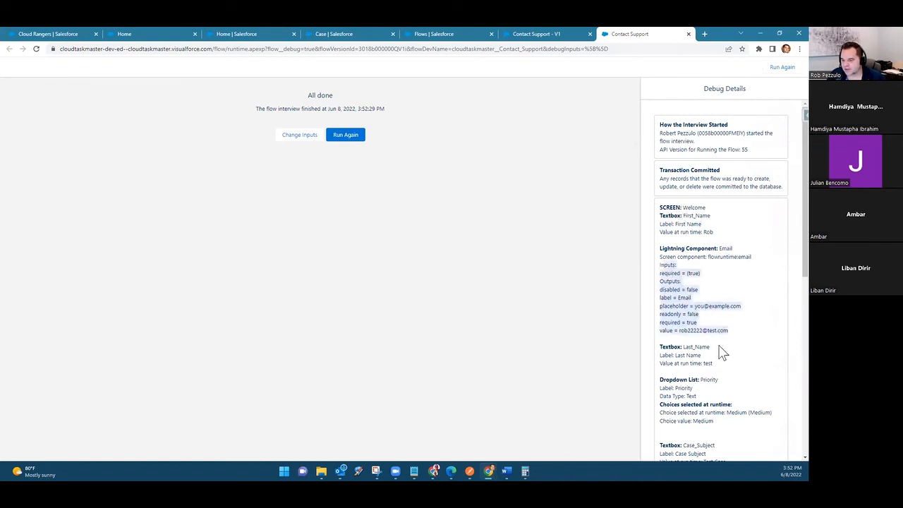
pyautogui.scroll(-4, 721, 352)
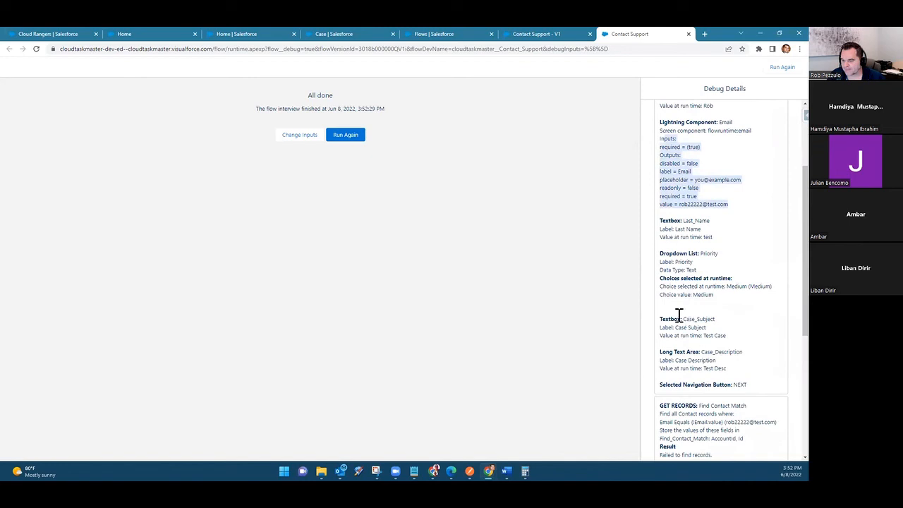
pyautogui.moveTo(681, 336); pyautogui.dragTo(712, 361)
pyautogui.scroll(-4, 709, 363)
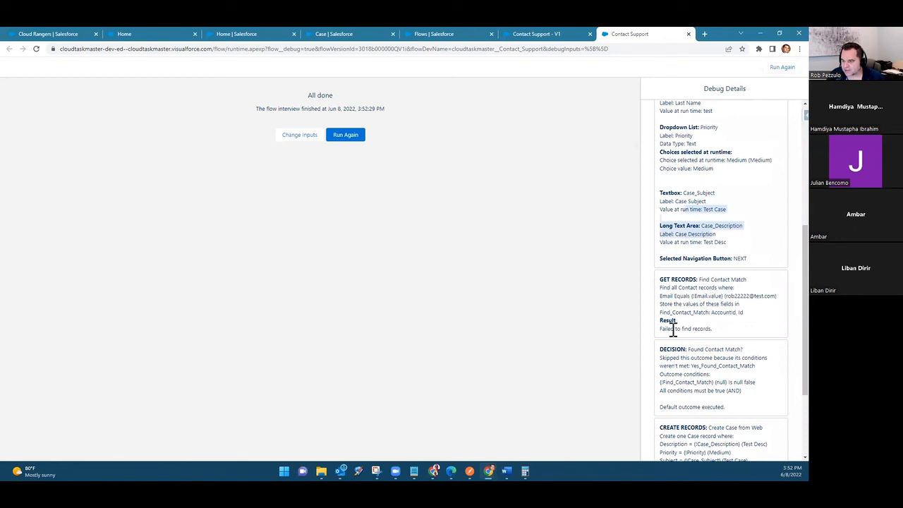
pyautogui.moveTo(664, 330); pyautogui.dragTo(717, 339)
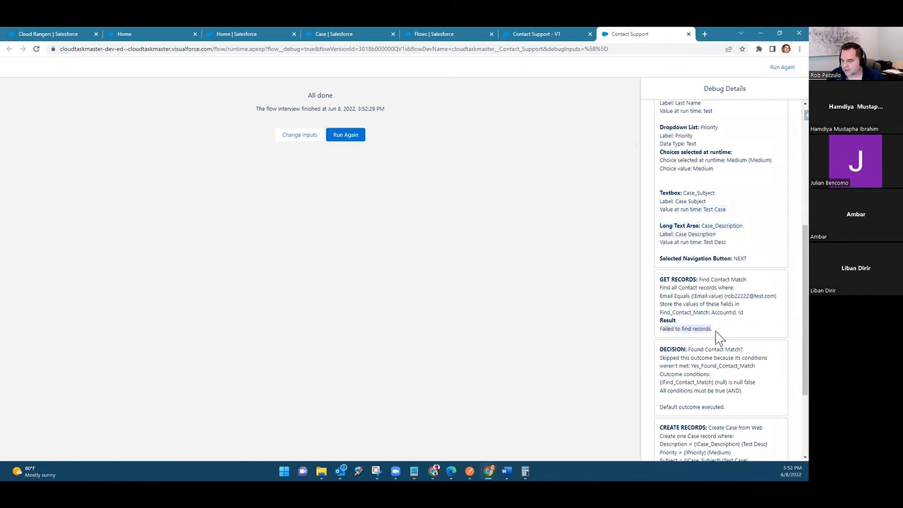
pyautogui.doubleClick(741, 296)
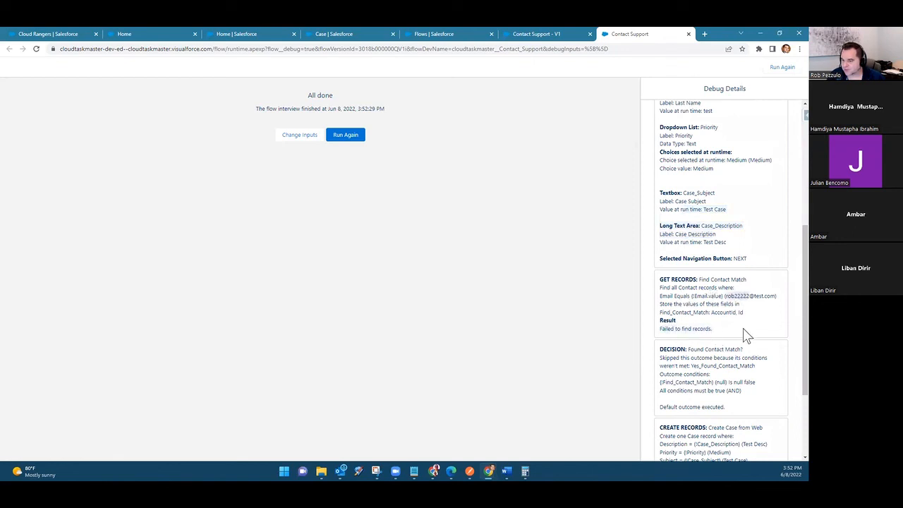
pyautogui.scroll(-3, 740, 342)
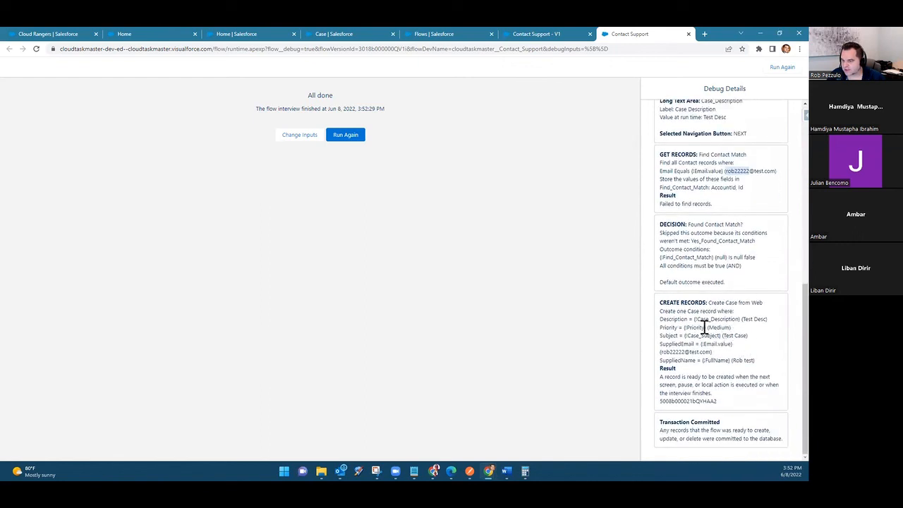
pyautogui.moveTo(661, 352); pyautogui.dragTo(729, 360)
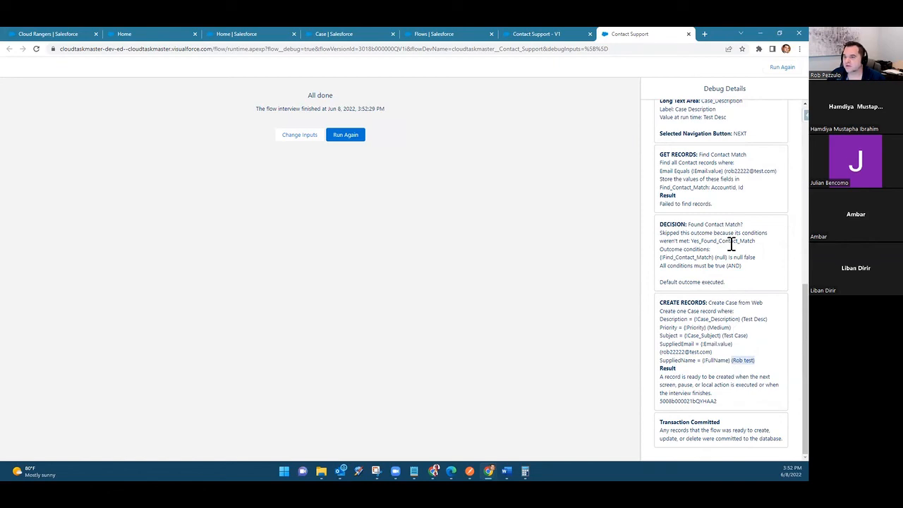
pyautogui.scroll(2, 729, 274)
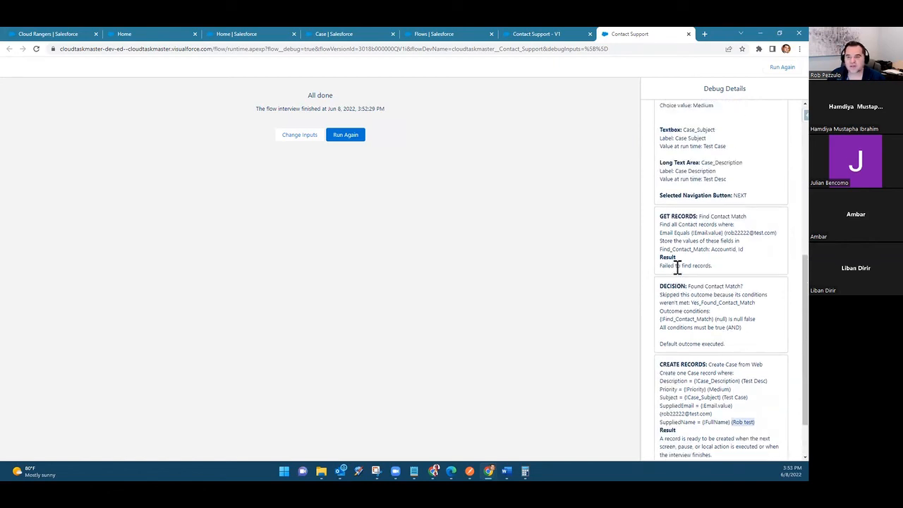
pyautogui.scroll(5, 677, 268)
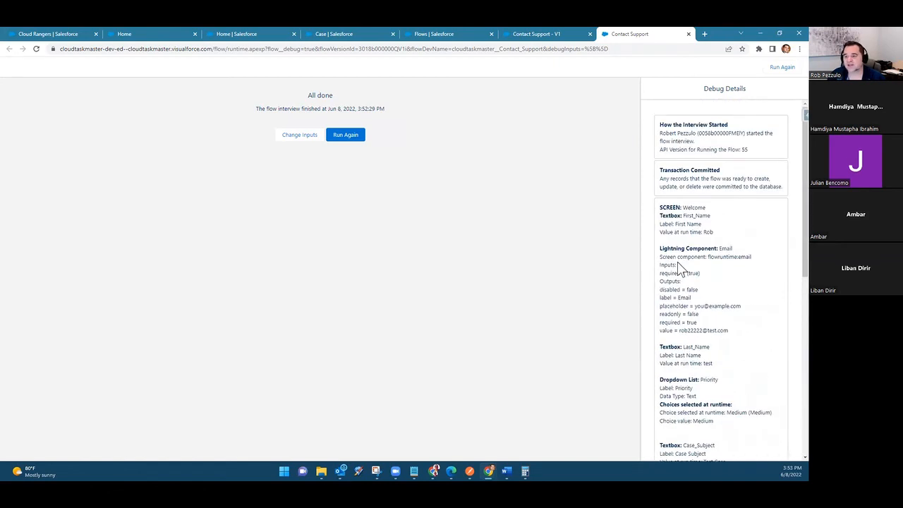
# Step: Look up an existing contact's email in the All Contacts list and return to the flow's debug page
pyautogui.click(240, 34)
pyautogui.click(161, 88)
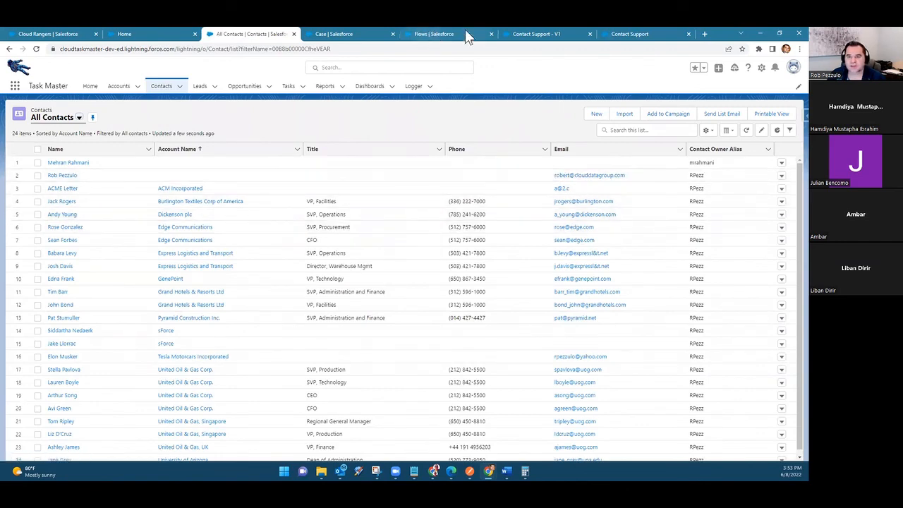
pyautogui.click(605, 29)
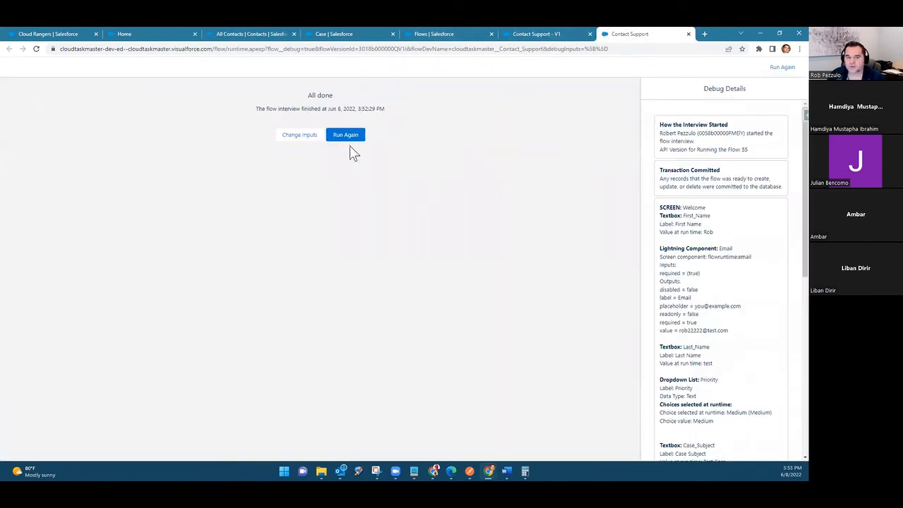
# Step: Start another debug run with changed inputs and fill in a test first name, last name and an existing contact's email
pyautogui.click(305, 136)
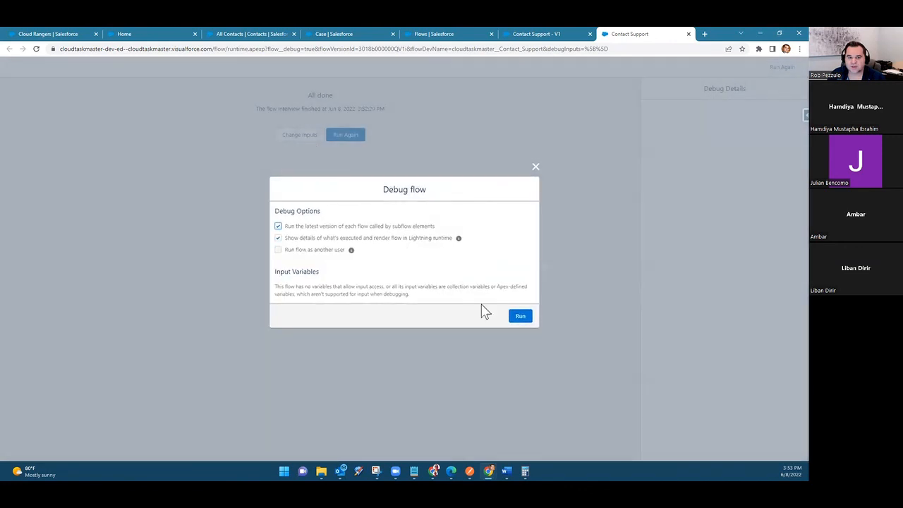
pyautogui.click(520, 317)
pyautogui.click(79, 122)
pyautogui.write('Rob')
pyautogui.press('Tab')
pyautogui.click(353, 123)
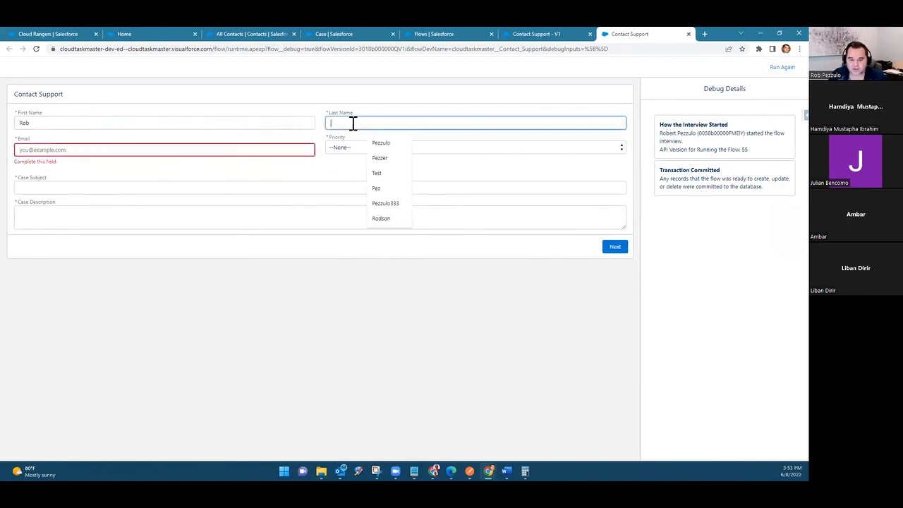
pyautogui.write('test')
pyautogui.click(195, 152)
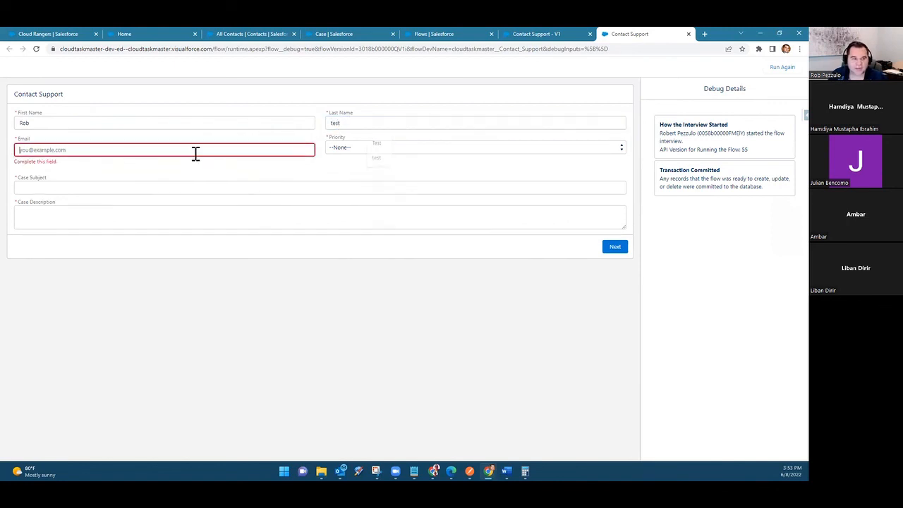
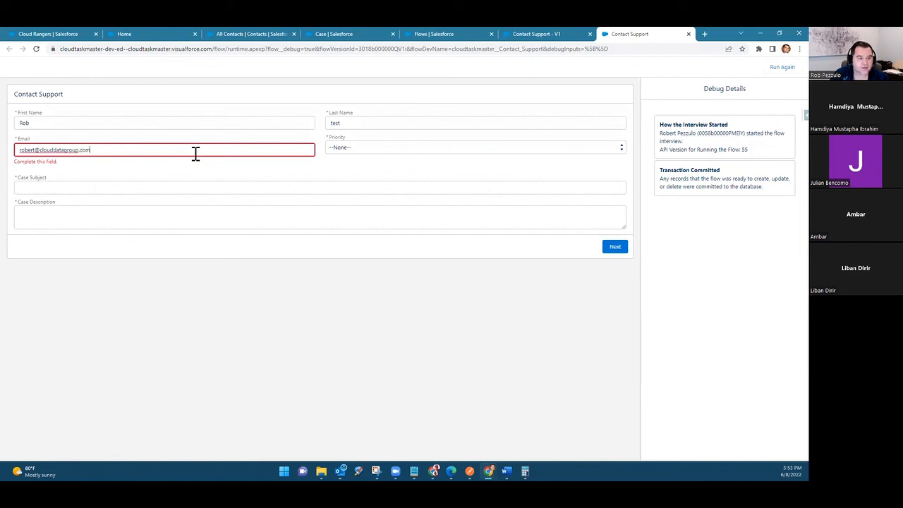
# Step: Set the priority to High, enter Test 2 as case subject and 22222 as description, and submit the form
pyautogui.click(364, 149)
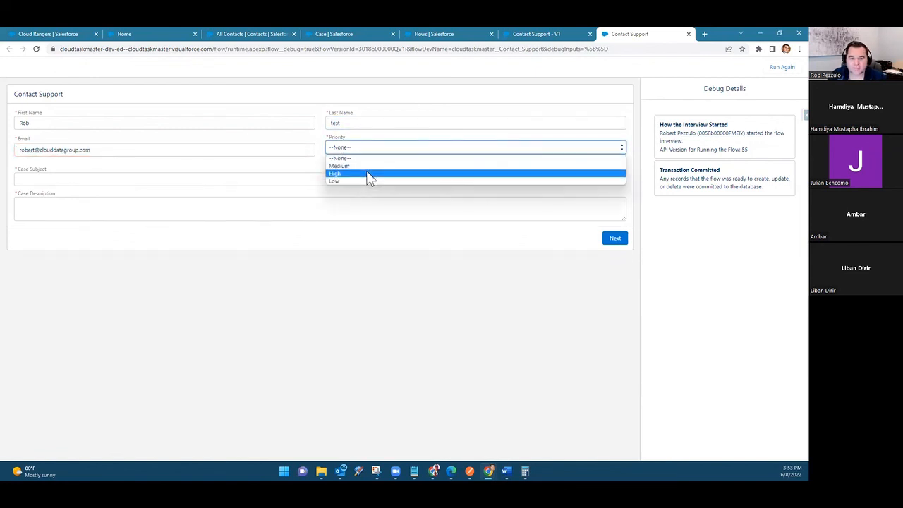
pyautogui.click(368, 173)
pyautogui.click(93, 180)
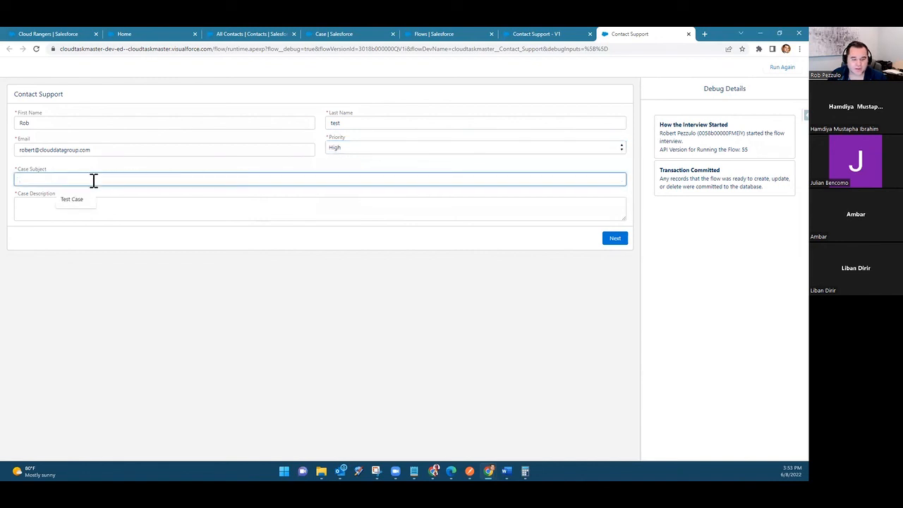
pyautogui.write('Test 2')
pyautogui.click(92, 207)
pyautogui.write('22222')
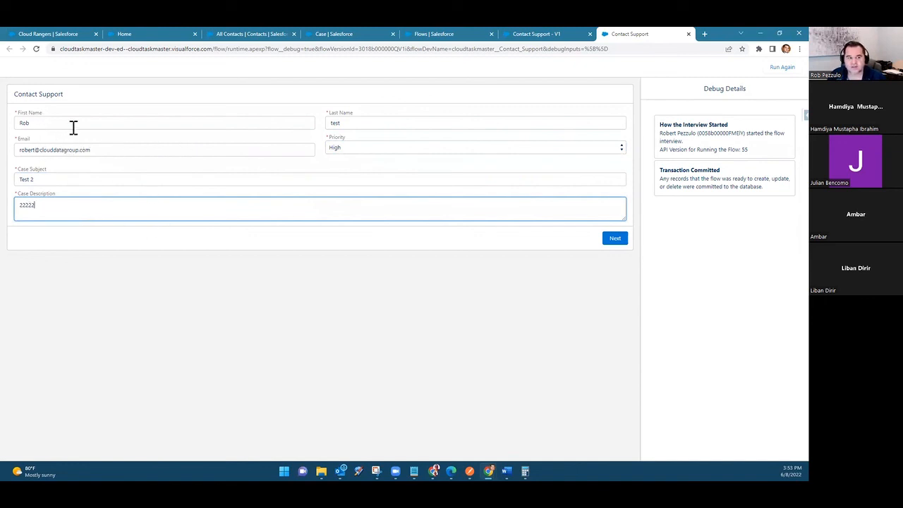
pyautogui.click(615, 242)
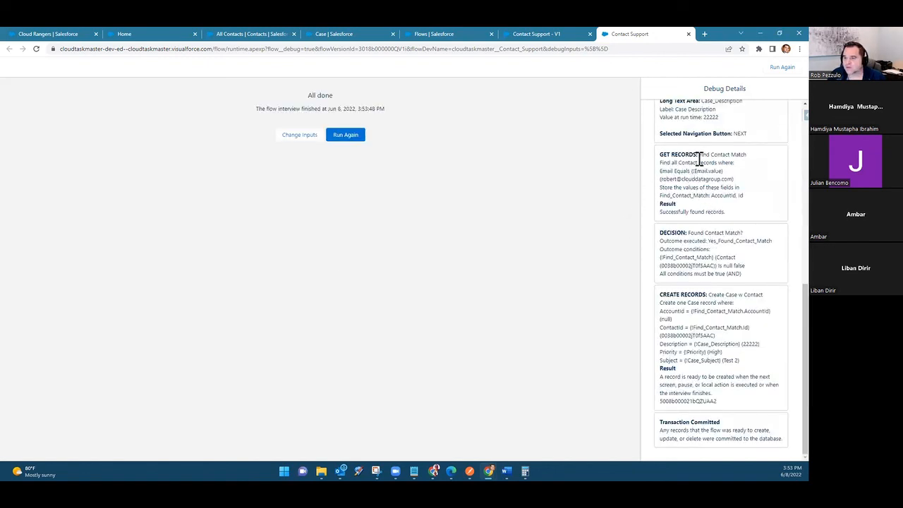
# Step: Examine the debug details for the contact lookup, the account and contact IDs of the created Case, and the screen inputs
pyautogui.moveTo(699, 154); pyautogui.dragTo(741, 196)
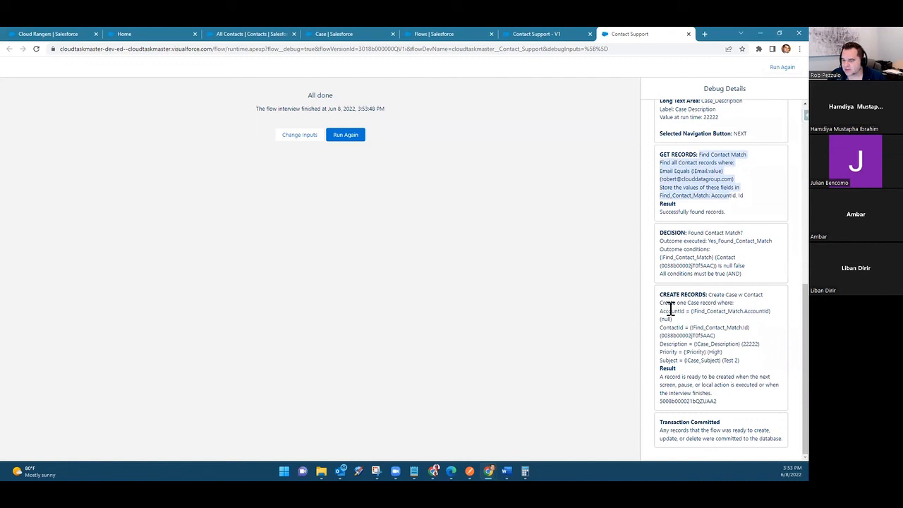
pyautogui.moveTo(660, 312); pyautogui.dragTo(665, 336)
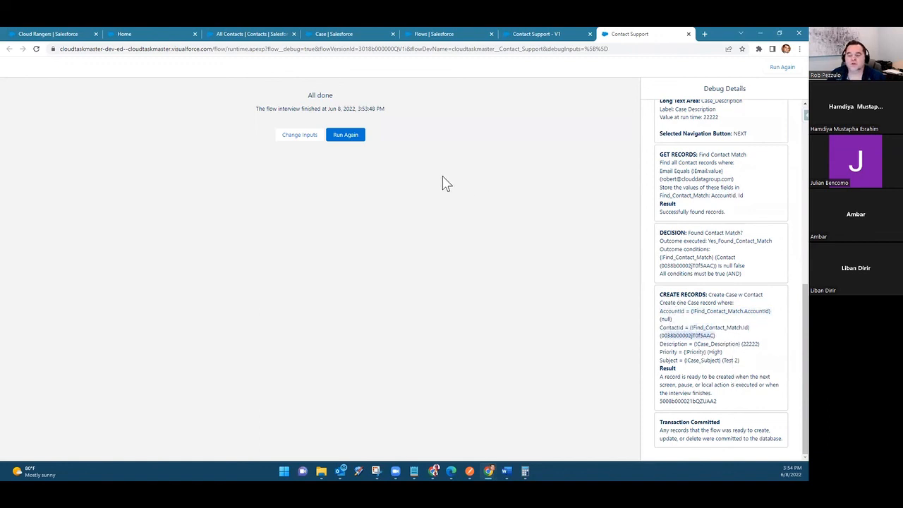
pyautogui.scroll(10, 720, 233)
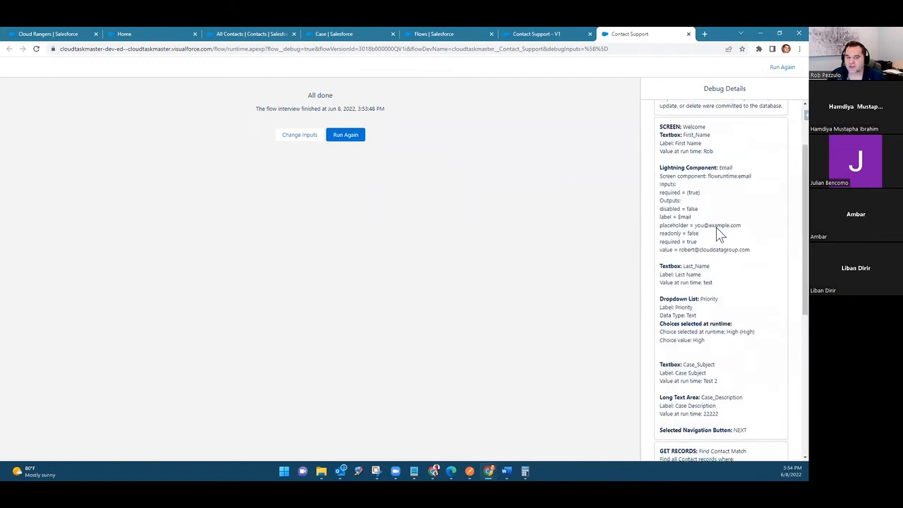
# Step: Return to the Contact Support flow and add a Screen element labelled Thank You where the two Create Case branches merge
pyautogui.click(528, 30)
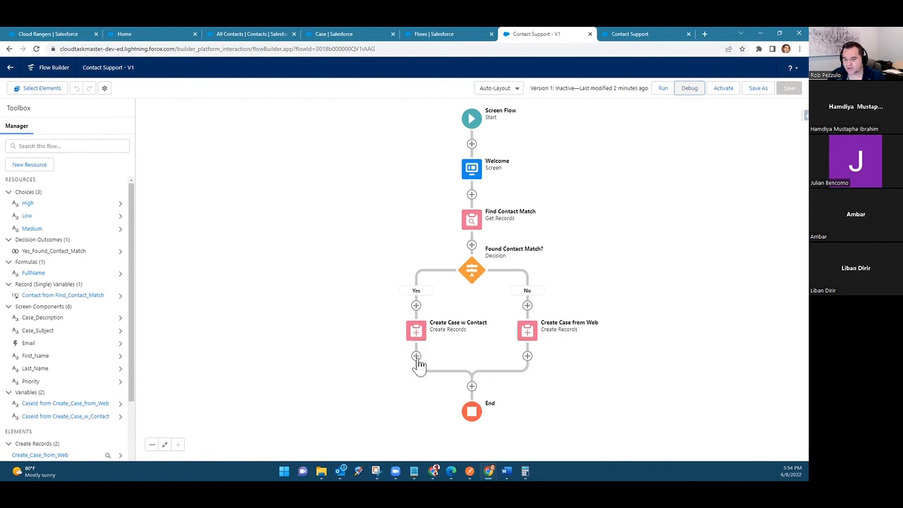
pyautogui.click(473, 393)
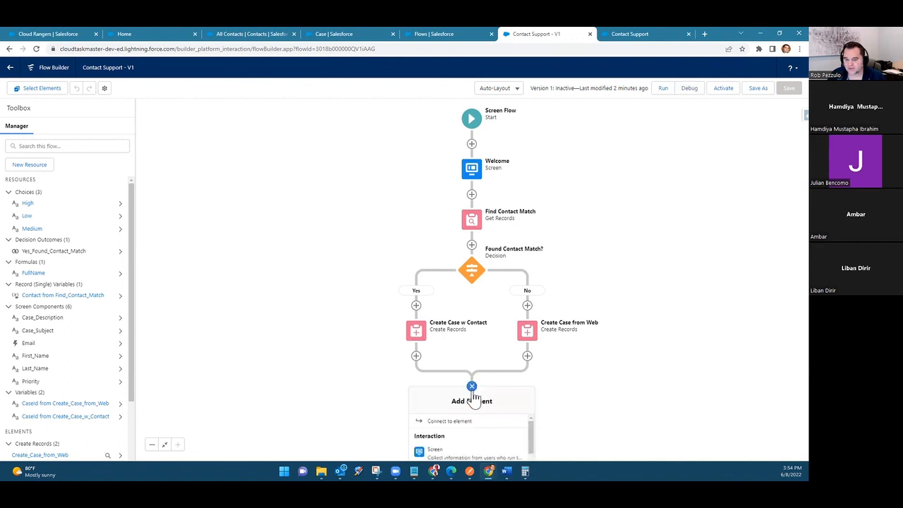
pyautogui.click(452, 454)
pyautogui.write('Thank You')
pyautogui.press('Tab')
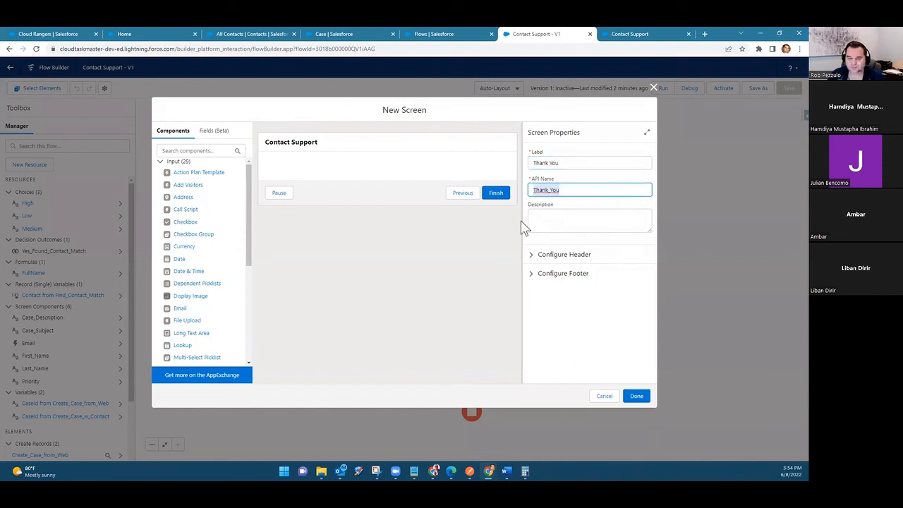
# Step: Add a Display Text component named Thanks to the screen, reading "Thank you for contacting us! We will be in touch shortly."
pyautogui.scroll(-5, 197, 259)
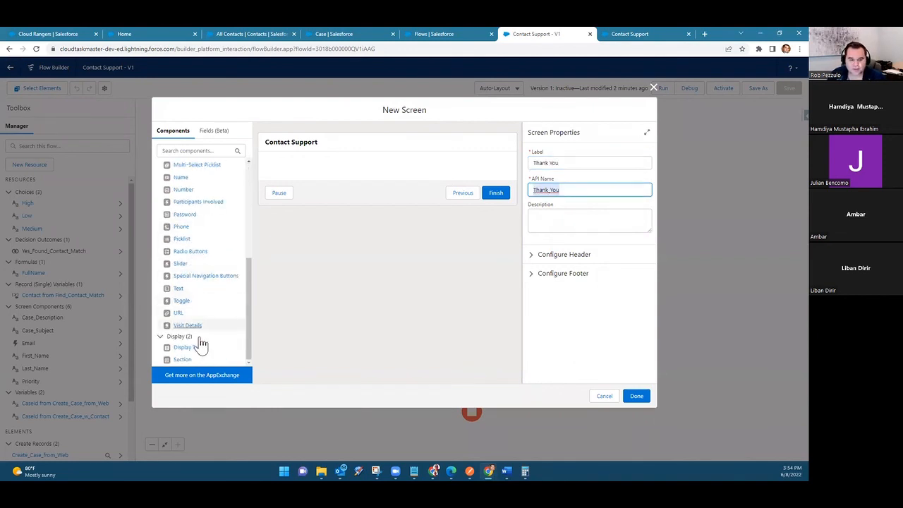
pyautogui.moveTo(200, 347); pyautogui.dragTo(356, 171)
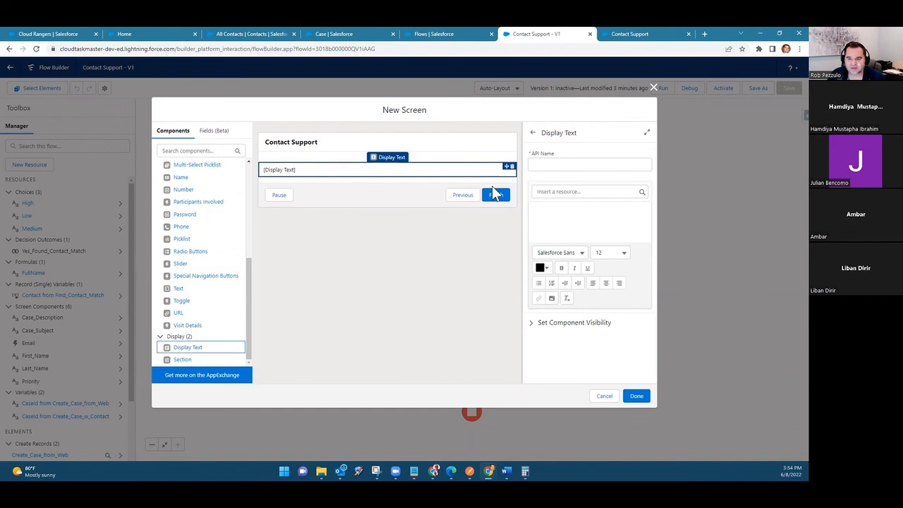
pyautogui.click(551, 164)
pyautogui.write('Thanks')
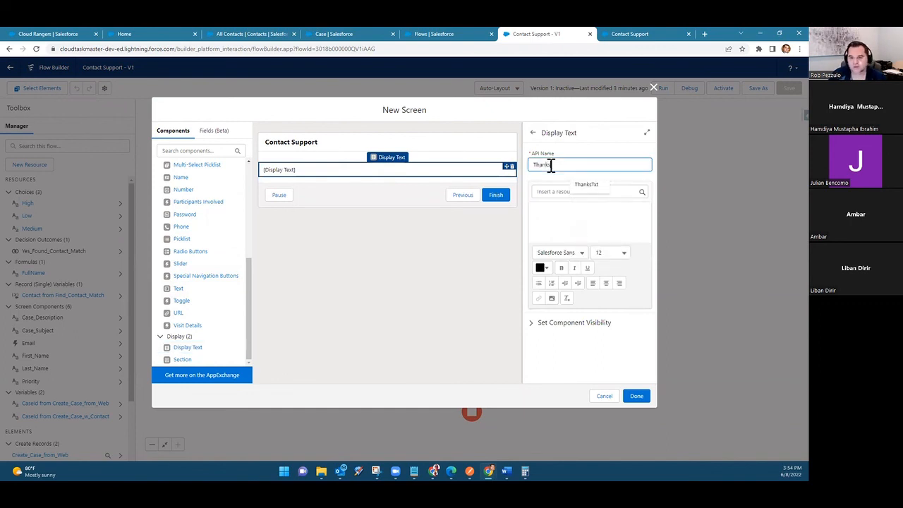
pyautogui.click(573, 216)
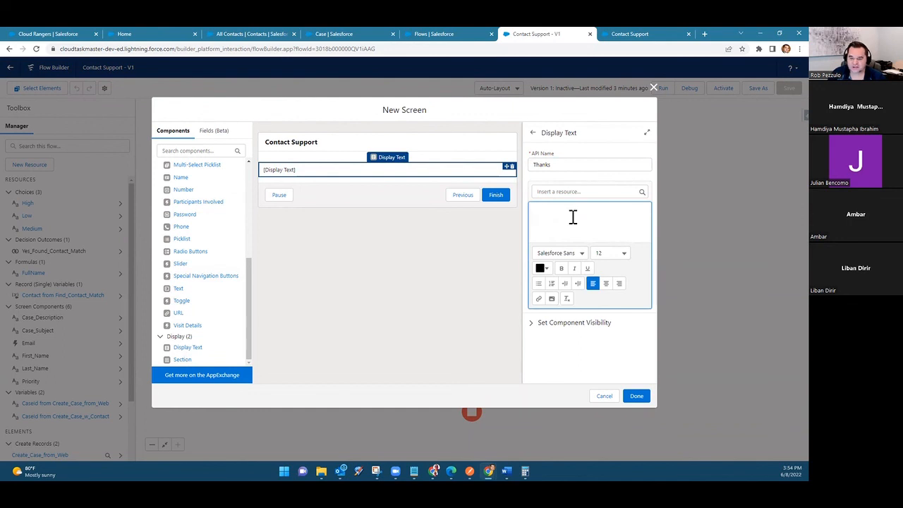
pyautogui.write('Thank you for contacting us! We will be in touch shortly.')
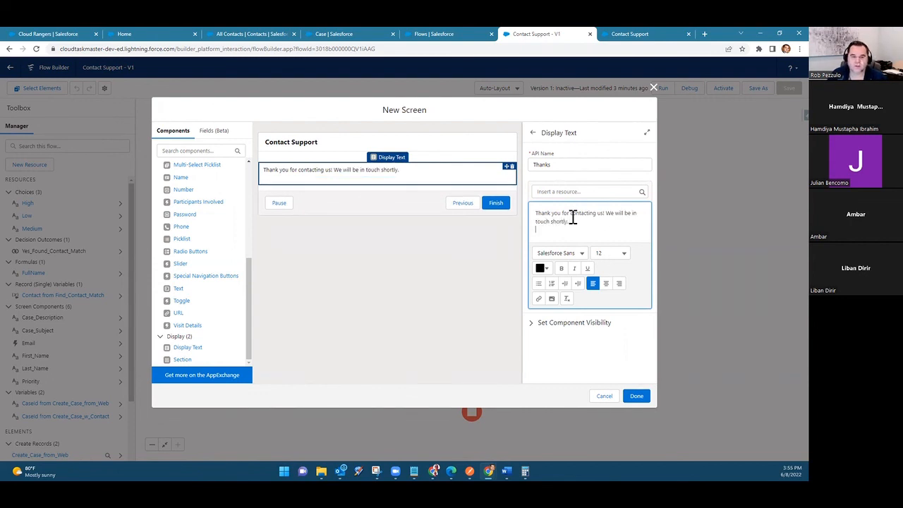
# Step: Configure the Thank You screen's footer to hide the Previous and Pause buttons, and finish the screen
pyautogui.click(436, 298)
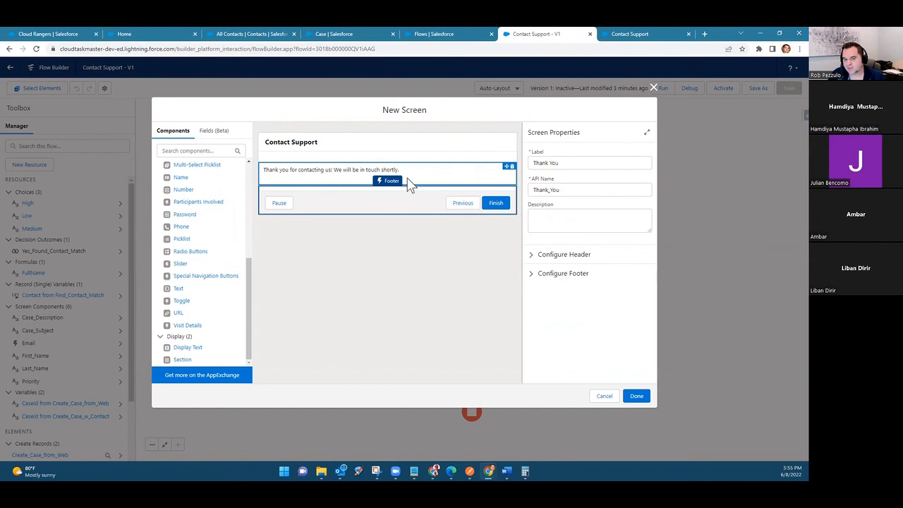
pyautogui.click(536, 274)
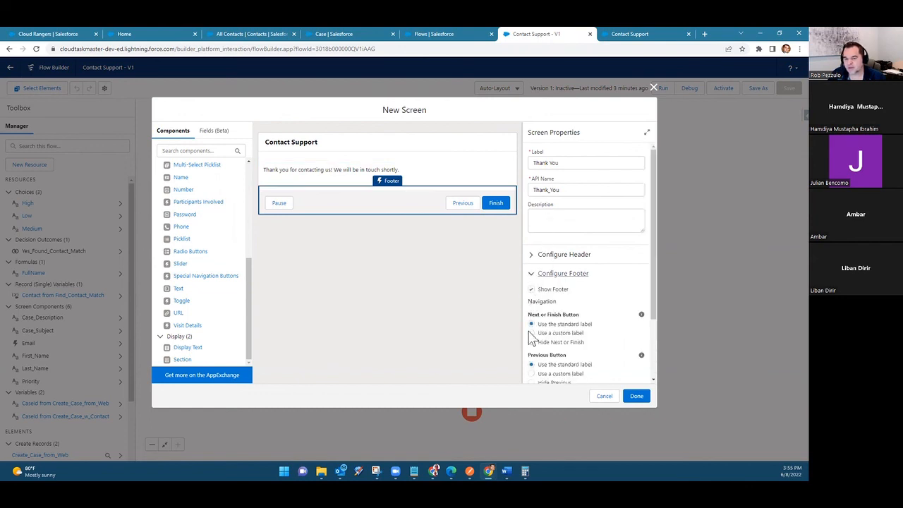
pyautogui.scroll(-2, 542, 345)
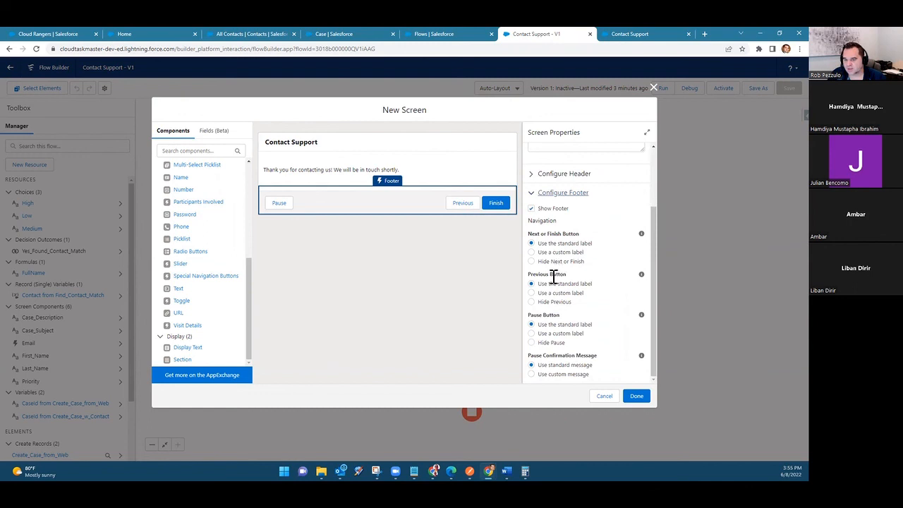
pyautogui.click(555, 302)
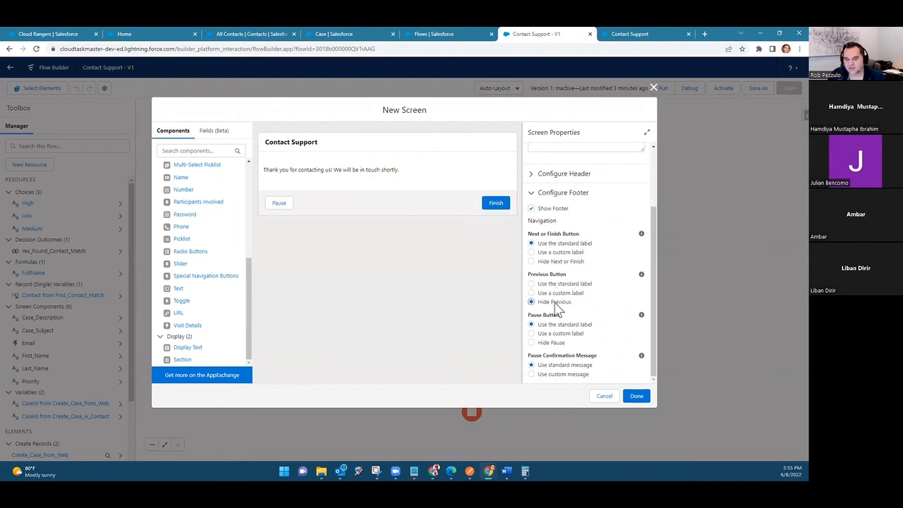
pyautogui.click(557, 343)
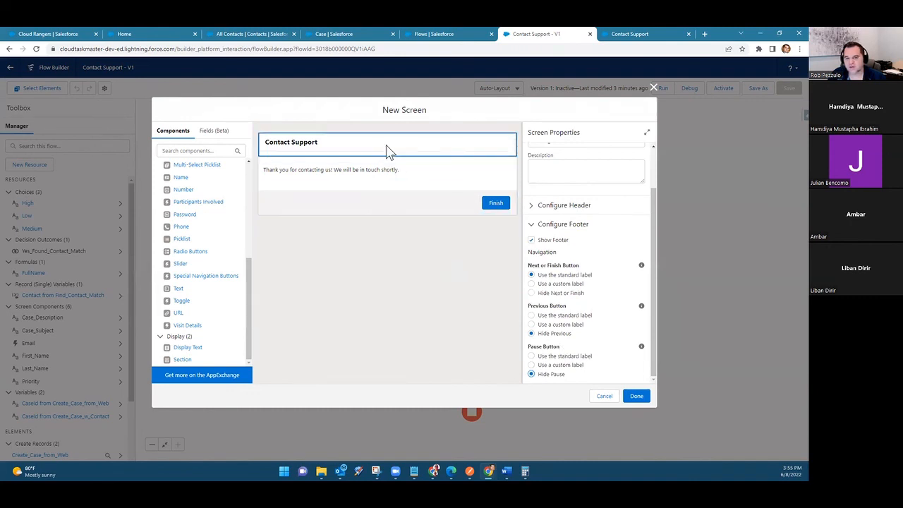
pyautogui.click(638, 397)
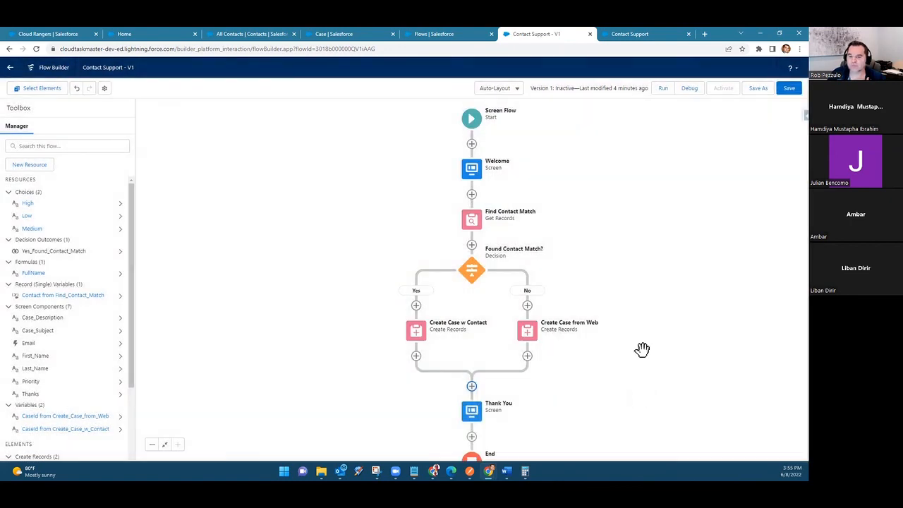